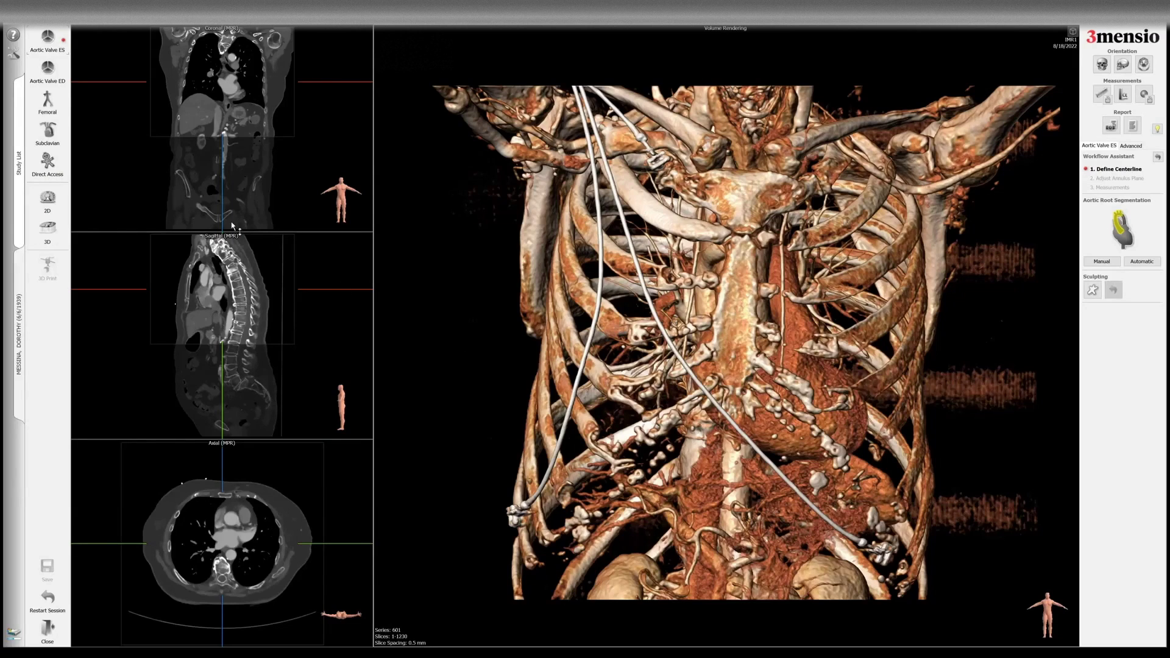
# Open the Subclavian workflow and crop the patient's left side from the volume rendering to expose the aortic arch.
pyautogui.click(49, 140)
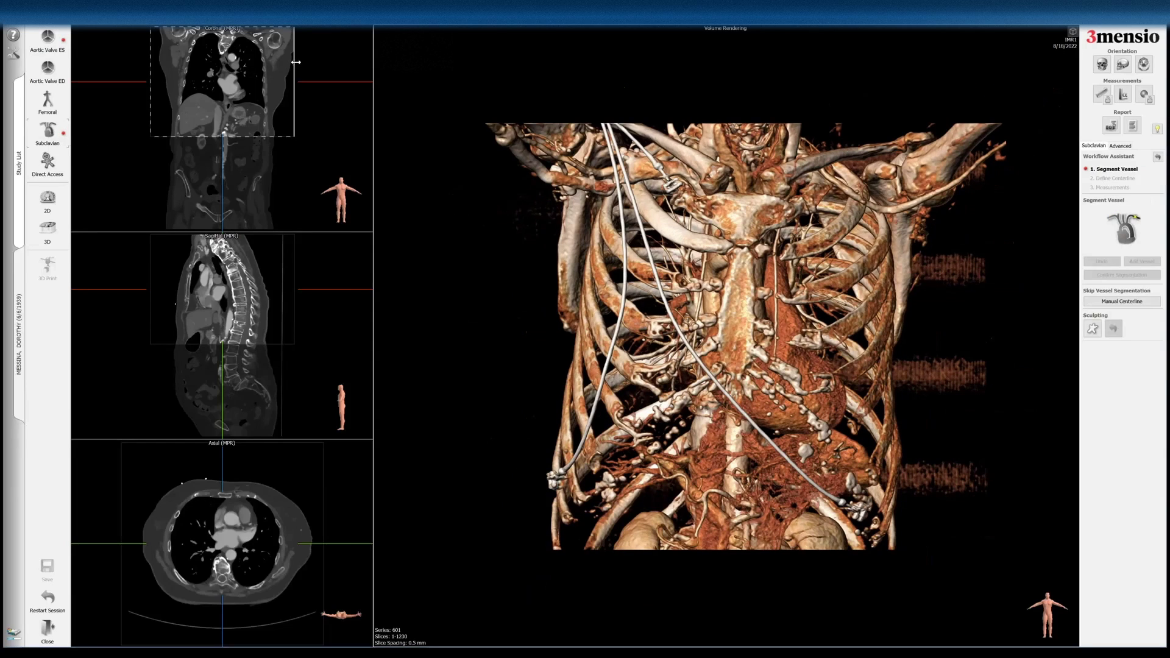
pyautogui.moveTo(293, 63); pyautogui.dragTo(235, 57)
pyautogui.moveTo(924, 219); pyautogui.dragTo(530, 282)
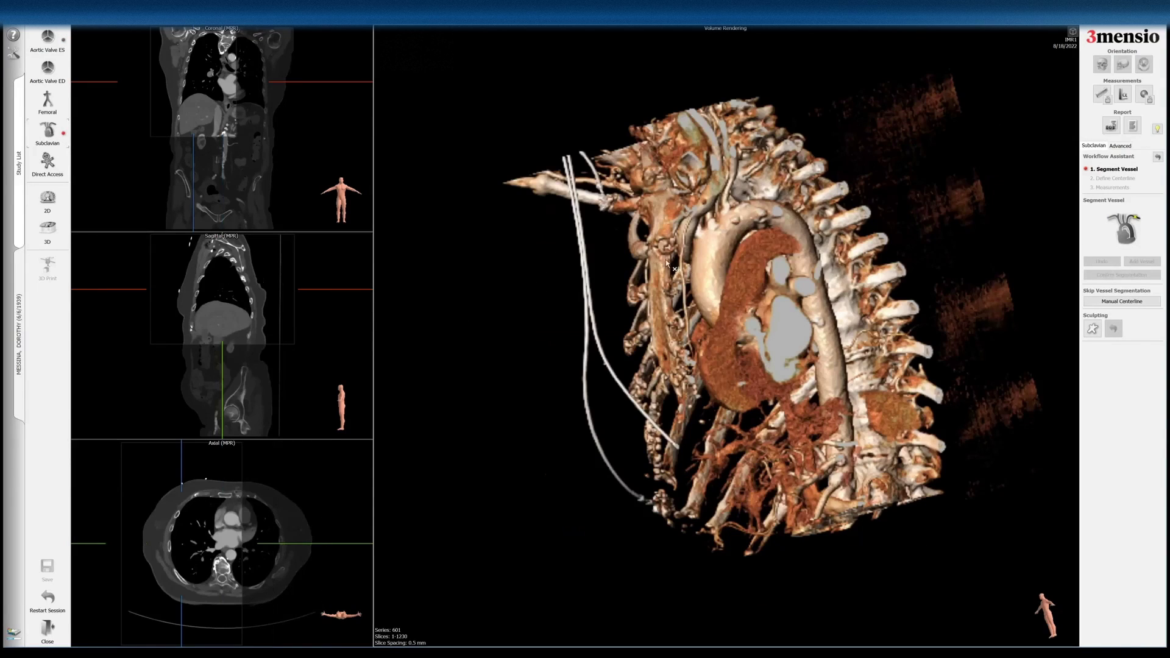
pyautogui.moveTo(667, 263); pyautogui.dragTo(656, 261)
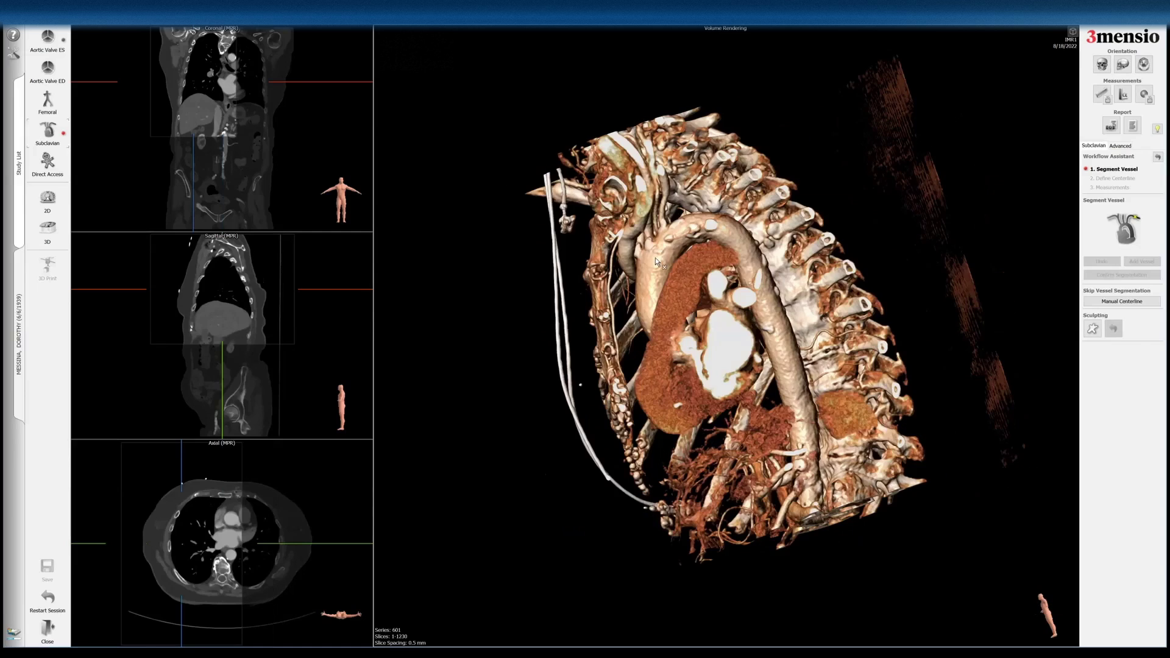
# Segment the aortic arch and add its exposed branch vessels to the segmentation.
pyautogui.click(711, 230)
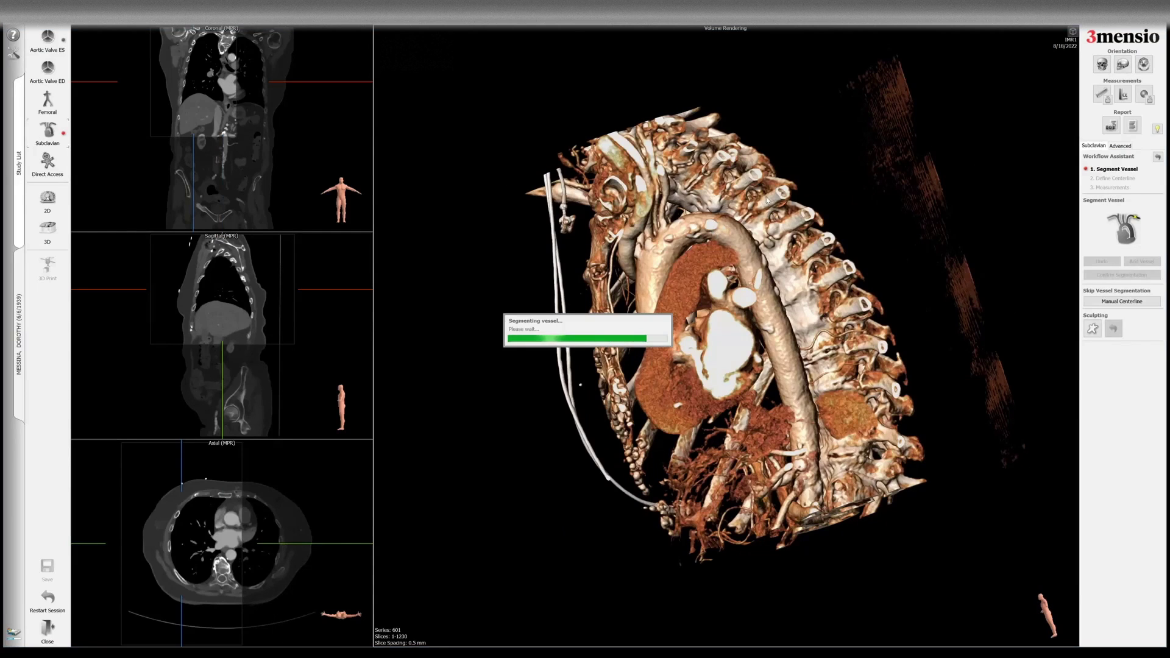
pyautogui.moveTo(685, 265); pyautogui.dragTo(724, 240)
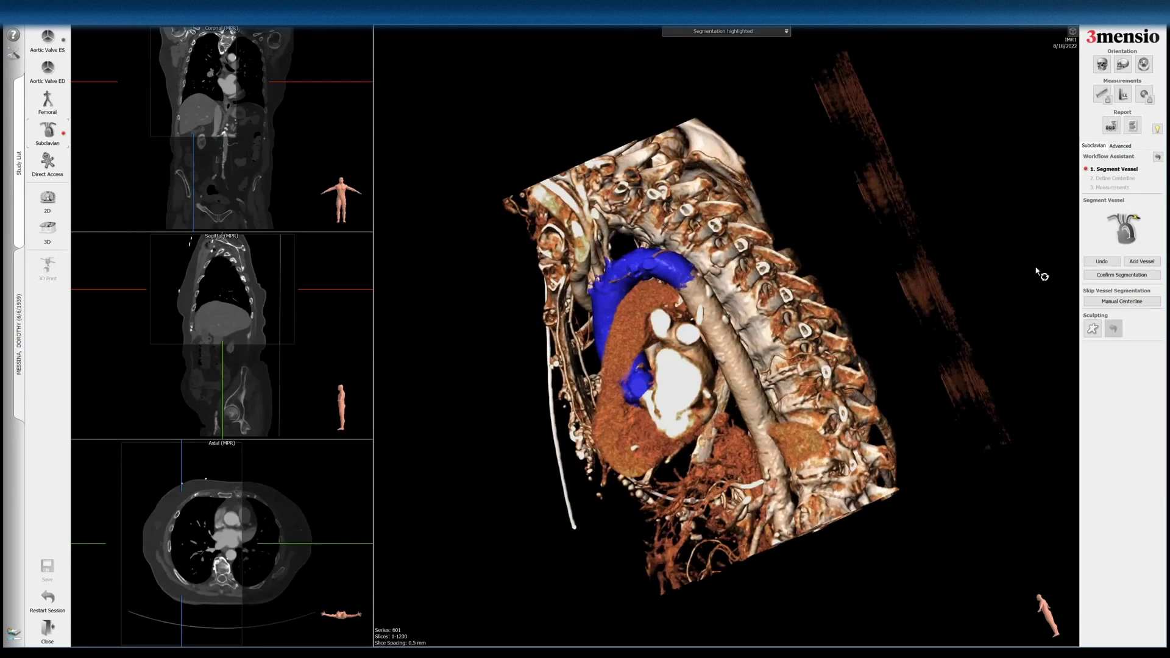
pyautogui.click(1145, 262)
pyautogui.click(597, 290)
pyautogui.click(1141, 261)
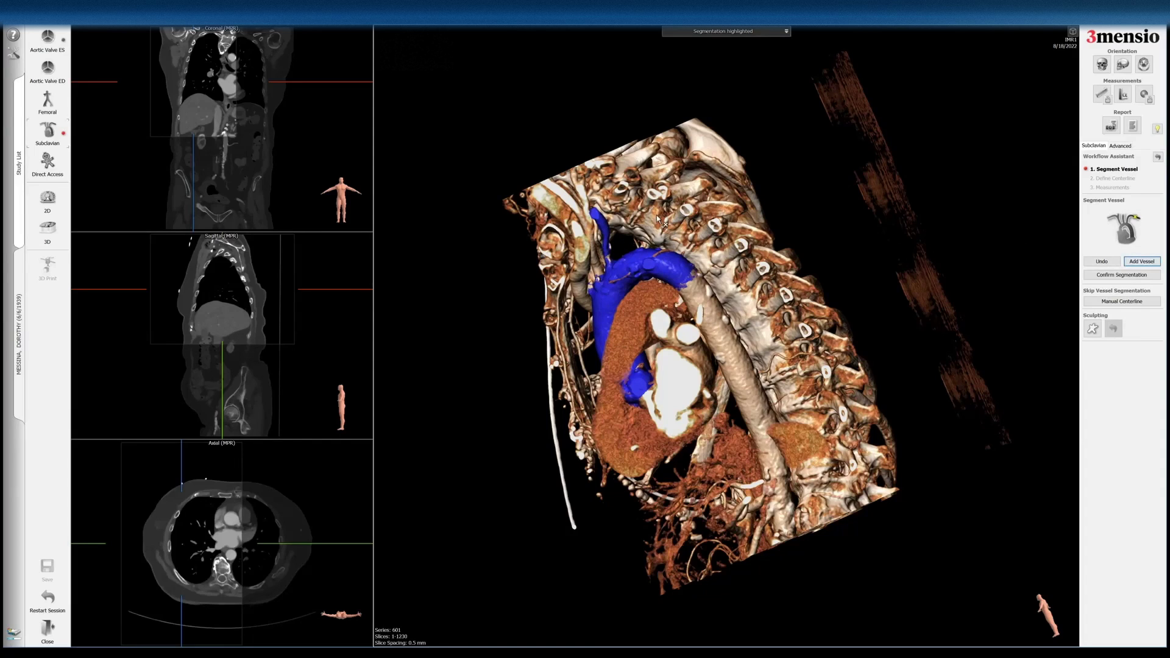
pyautogui.click(594, 231)
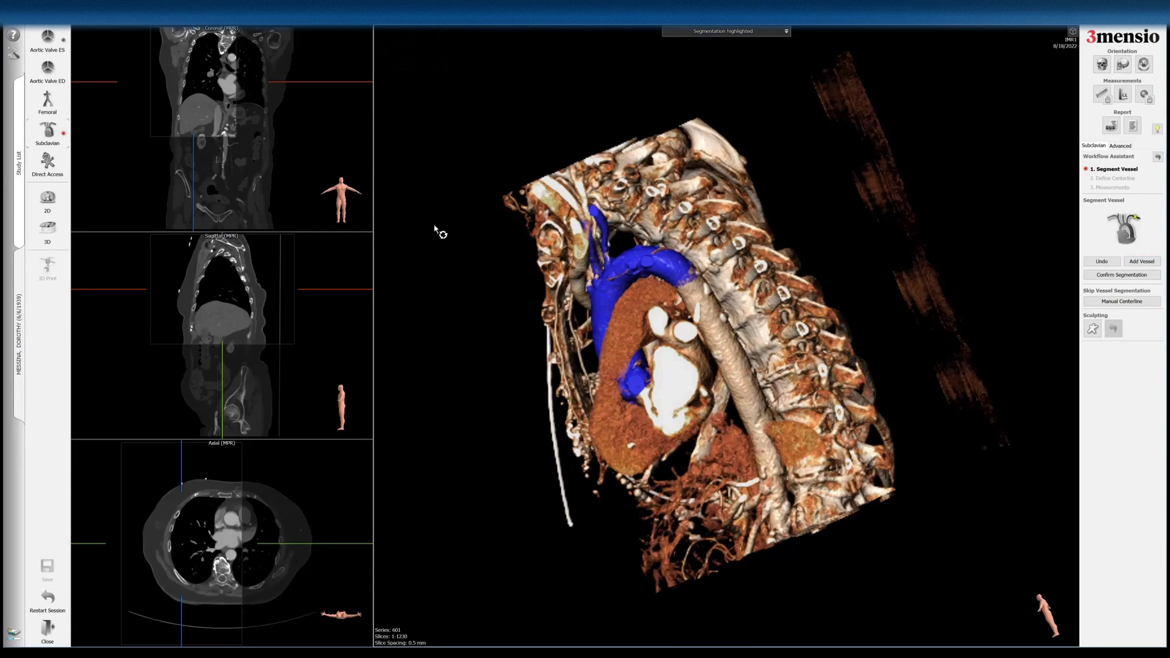
# Add the right subclavian artery near the shoulder to the vessel segmentation.
pyautogui.moveTo(630, 329); pyautogui.dragTo(896, 319)
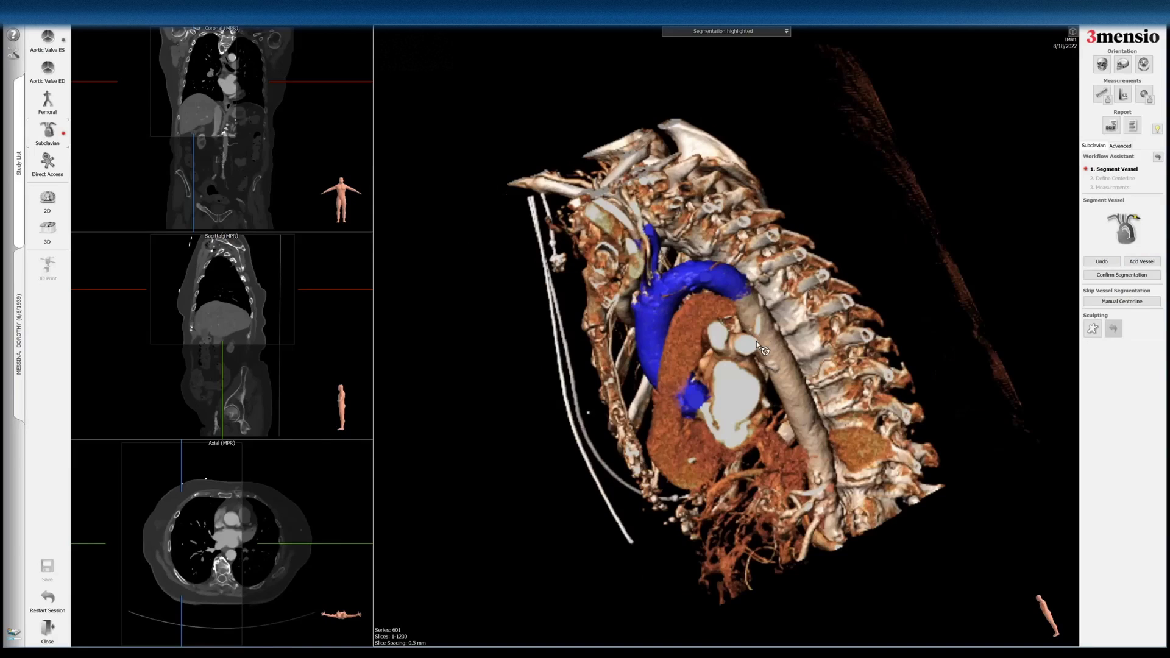
pyautogui.moveTo(762, 347); pyautogui.dragTo(759, 376)
pyautogui.click(1133, 261)
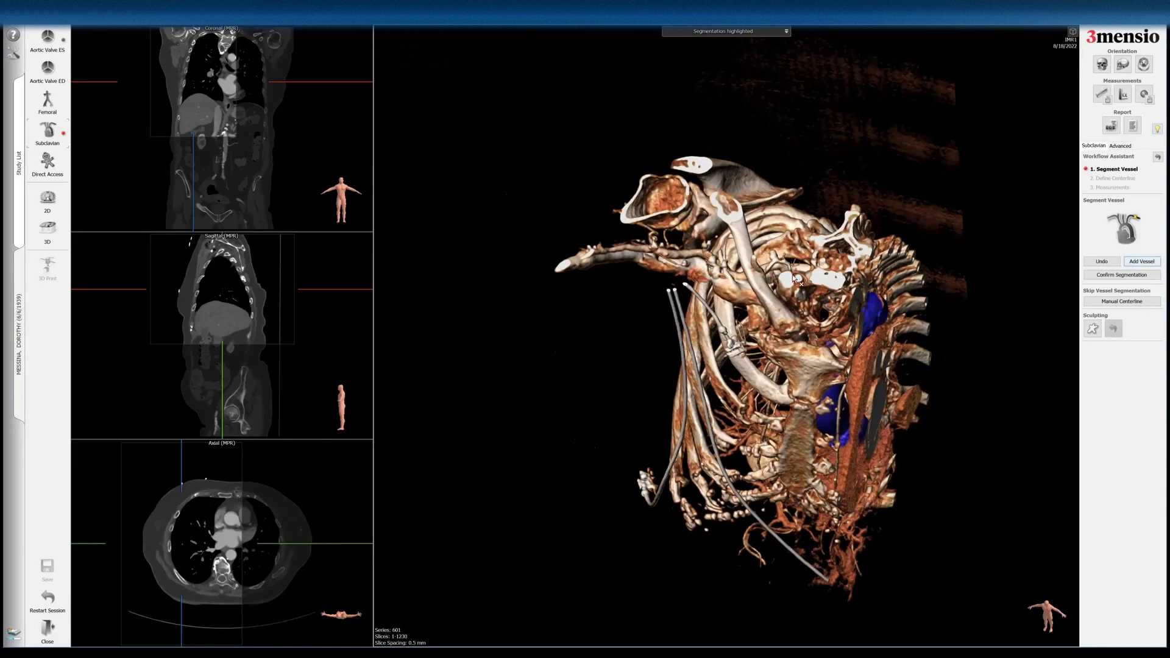
pyautogui.click(755, 273)
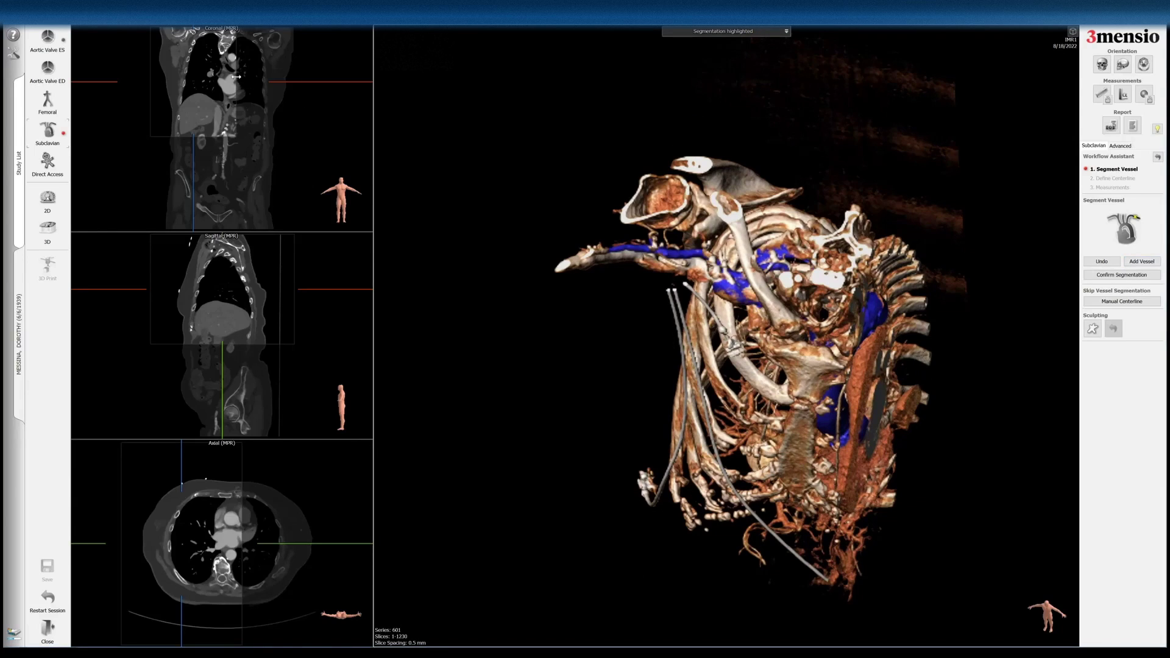
# Extend the crop box back over the patient's left side and confirm the segmentation including the left subclavian artery.
pyautogui.moveTo(236, 76); pyautogui.dragTo(265, 77)
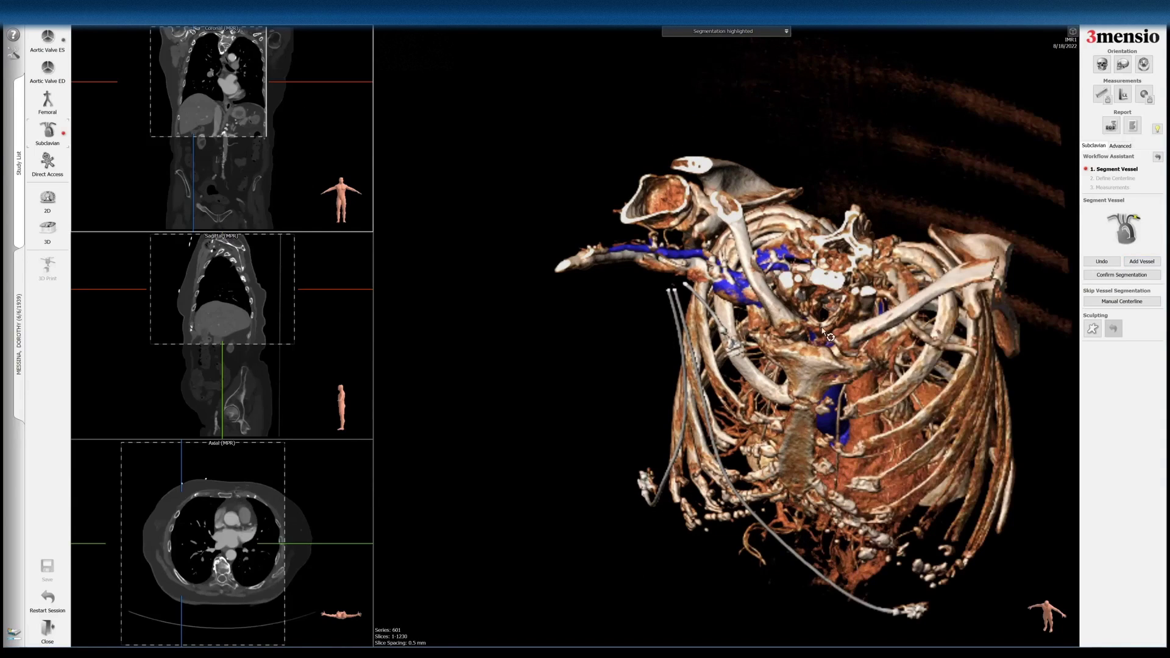
pyautogui.moveTo(831, 259); pyautogui.dragTo(875, 165)
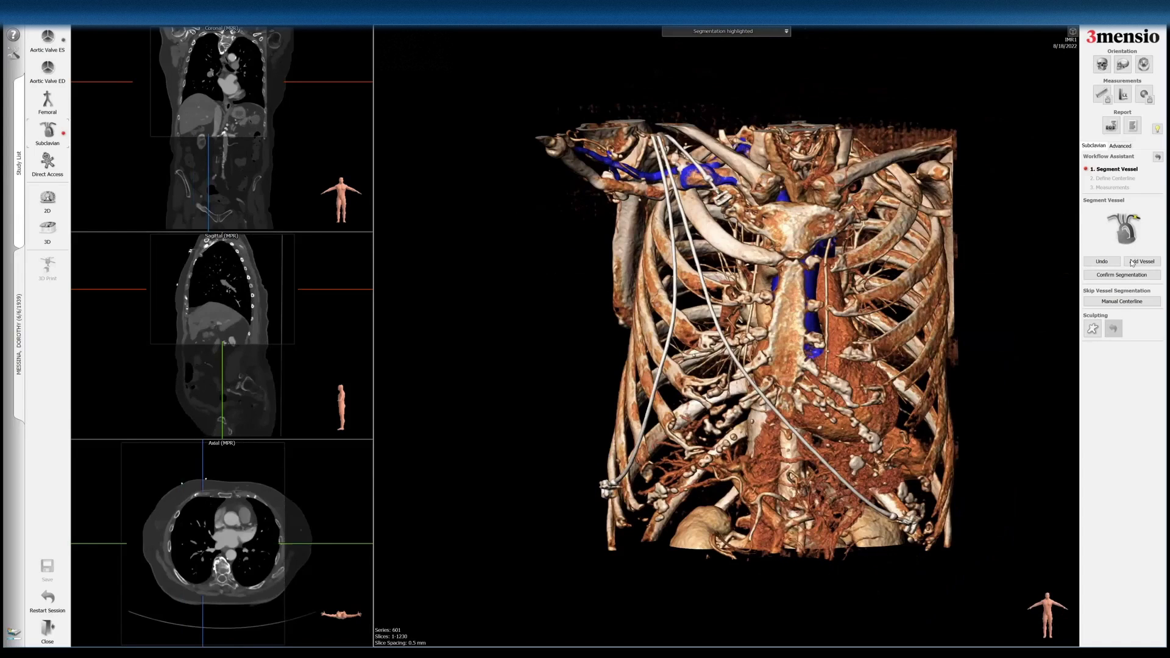
pyautogui.click(1143, 276)
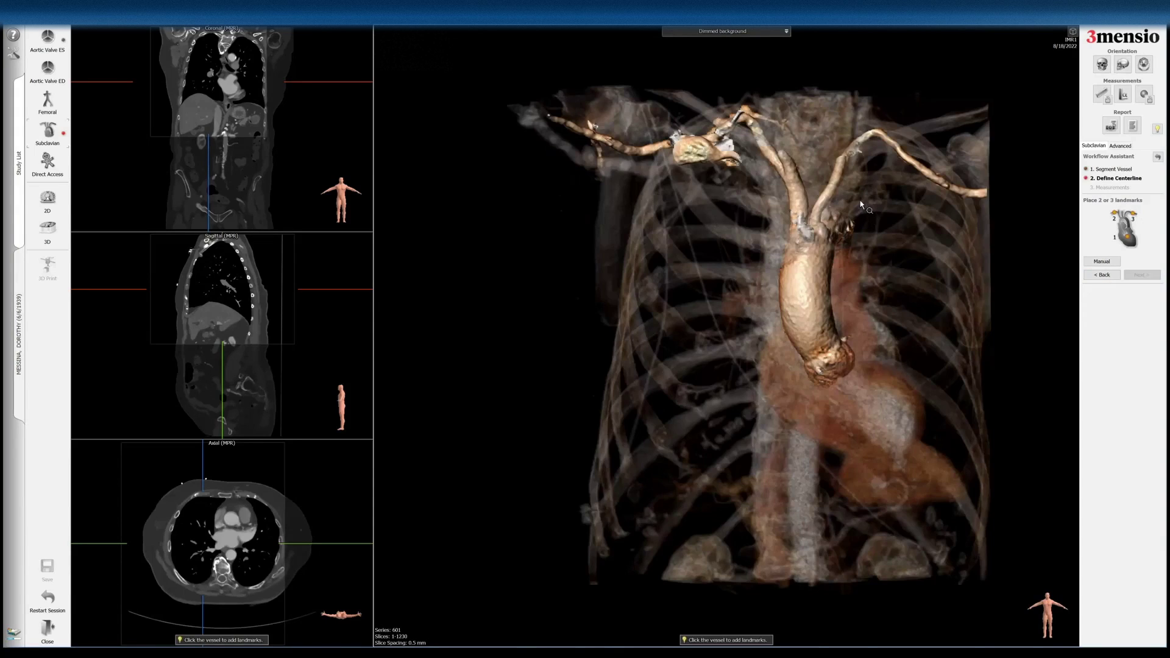
# Place landmarks at the aortic root and the distal end of the left subclavian artery, and generate the centerline.
pyautogui.scroll(3, 861, 203)
pyautogui.moveTo(772, 59); pyautogui.dragTo(701, 83, button='middle')
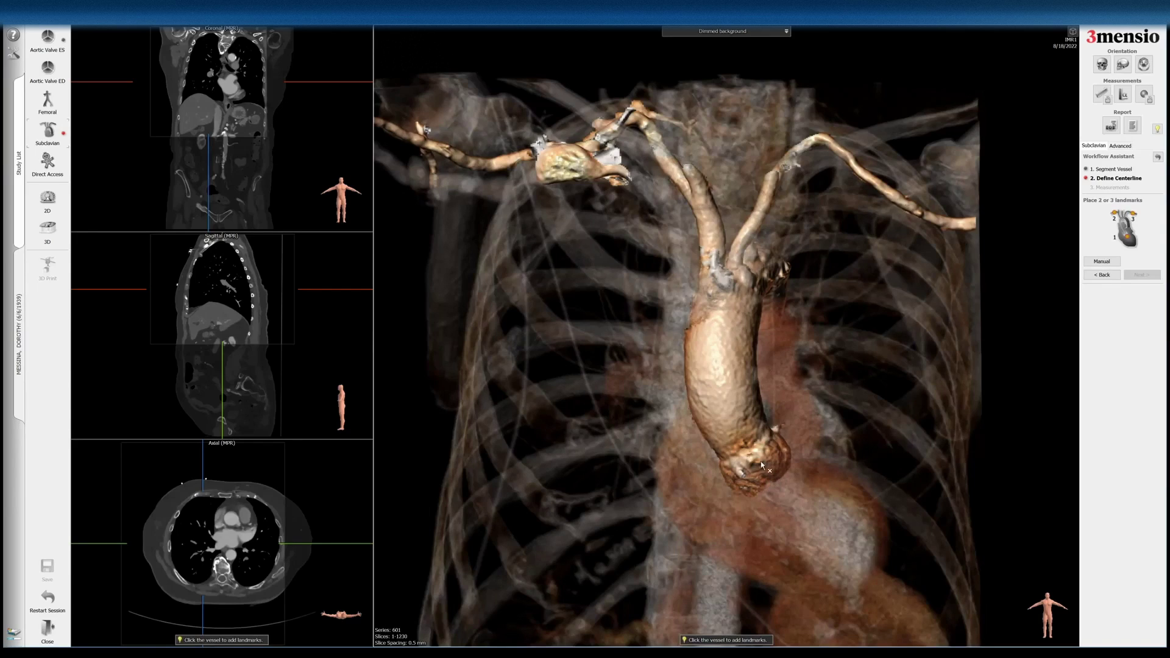
pyautogui.click(764, 479)
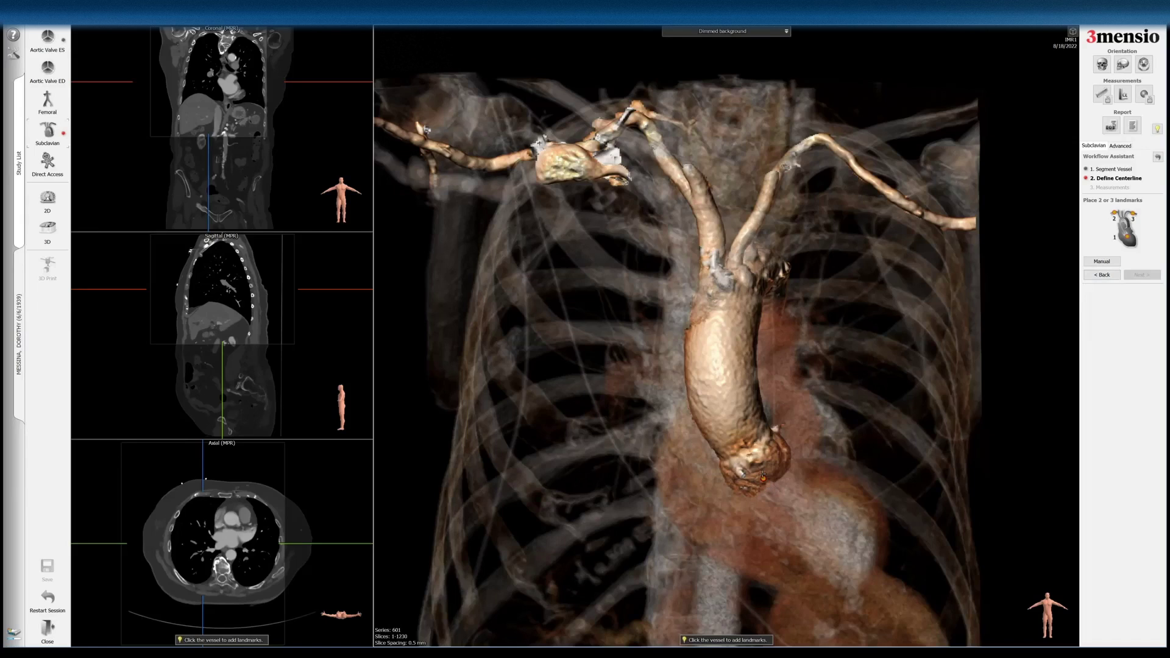
pyautogui.click(969, 226)
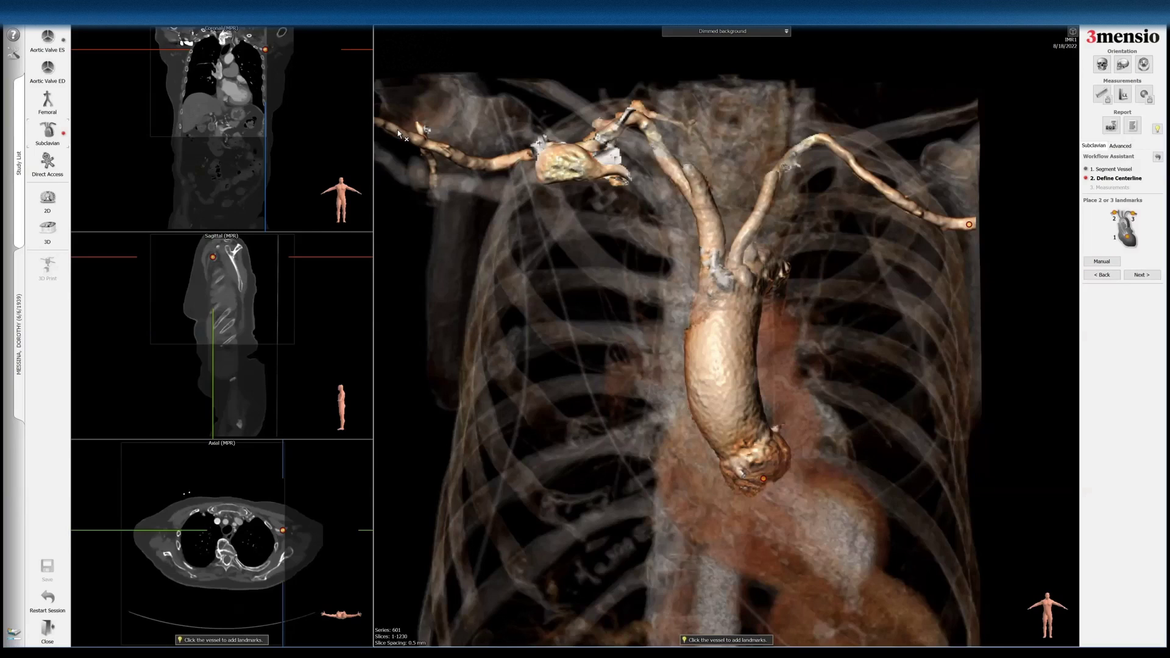
pyautogui.click(1140, 275)
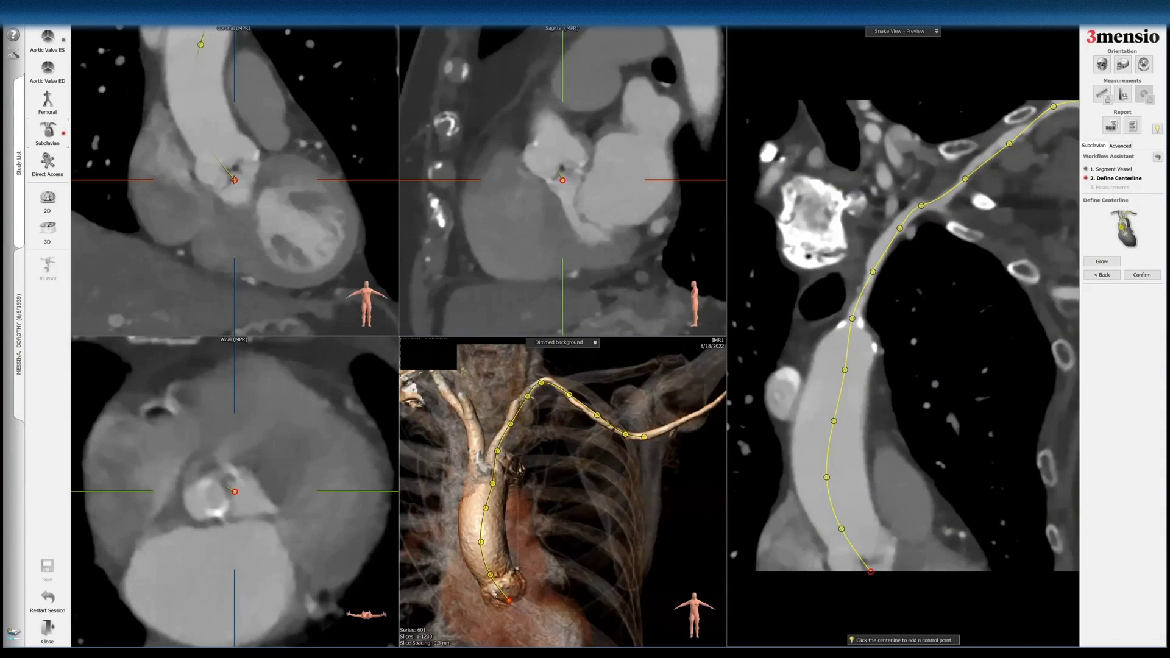
# Centre the centerline control points at the aortic root and along the ascending aorta.
pyautogui.moveTo(234, 180); pyautogui.dragTo(237, 176)
pyautogui.press('space')
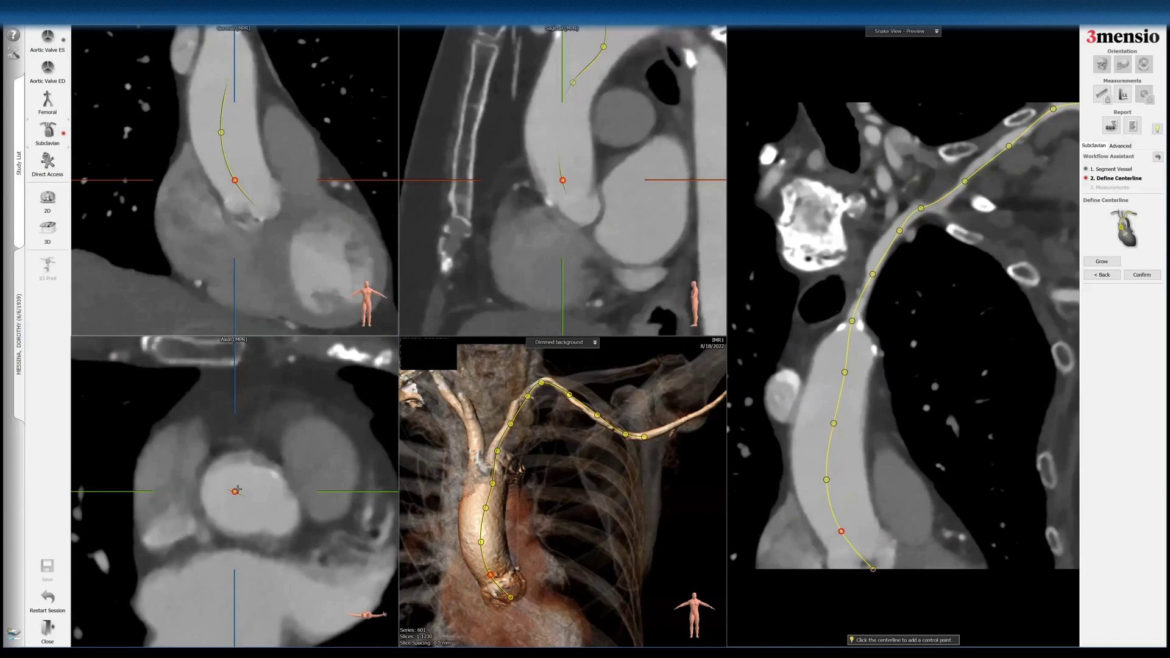
pyautogui.moveTo(244, 492); pyautogui.dragTo(247, 498)
pyautogui.scroll(-3, 256, 465)
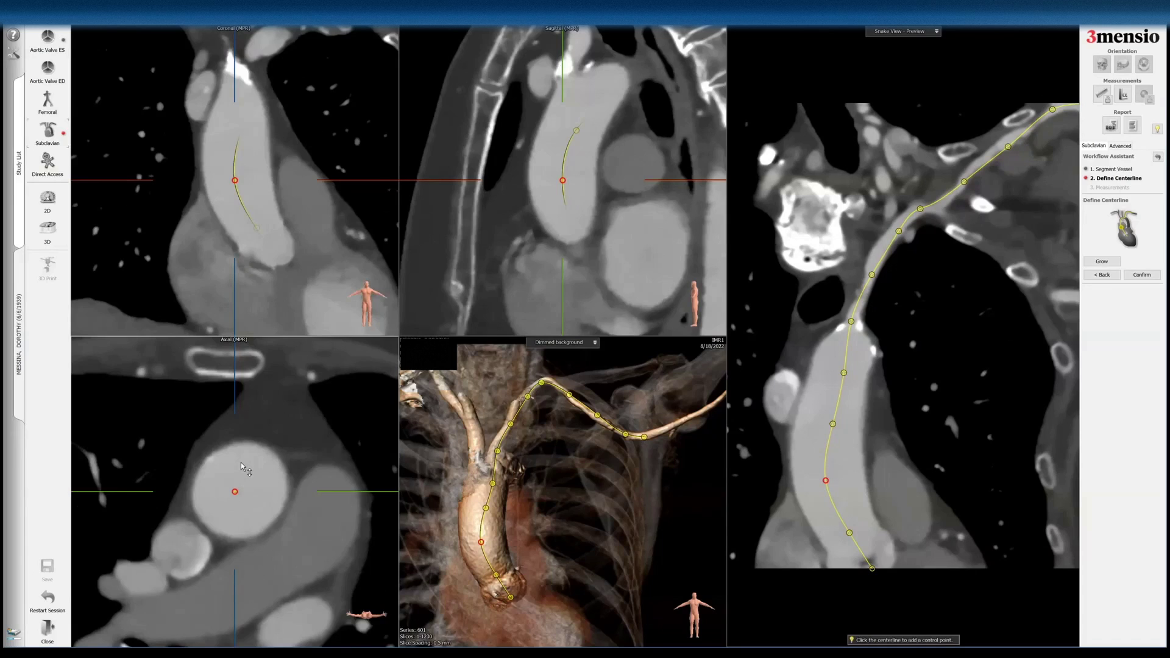
pyautogui.scroll(-3, 242, 467)
pyautogui.scroll(-3, 234, 479)
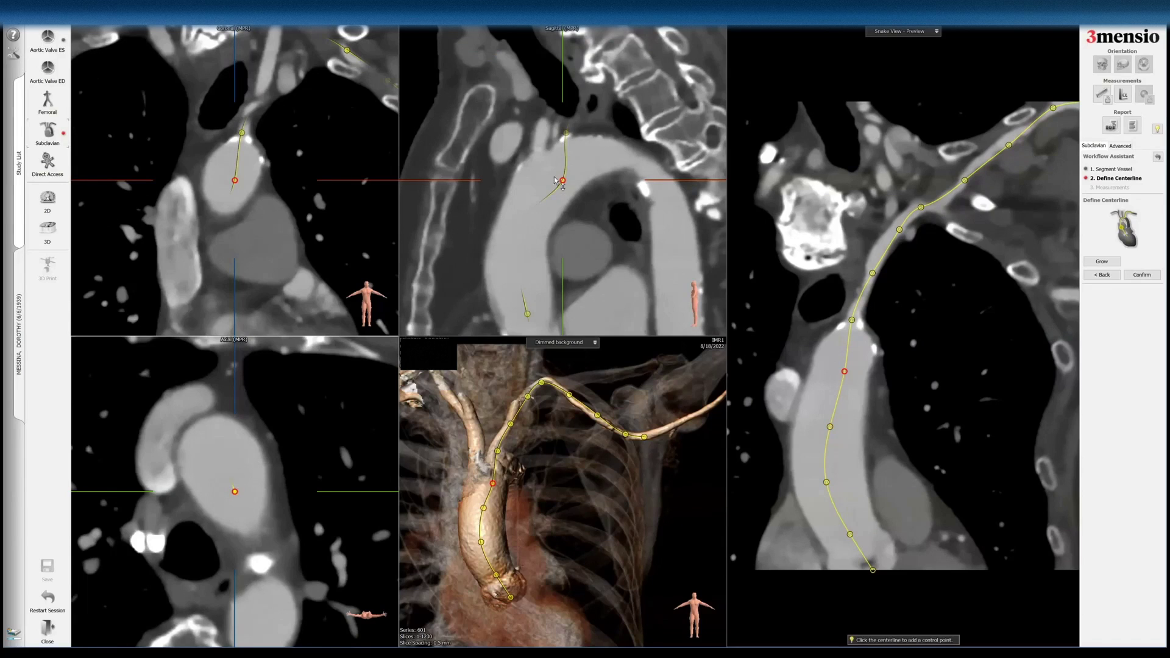
# Centre the control points in the aortic arch and at the origin of the left subclavian artery.
pyautogui.scroll(-2, 562, 178)
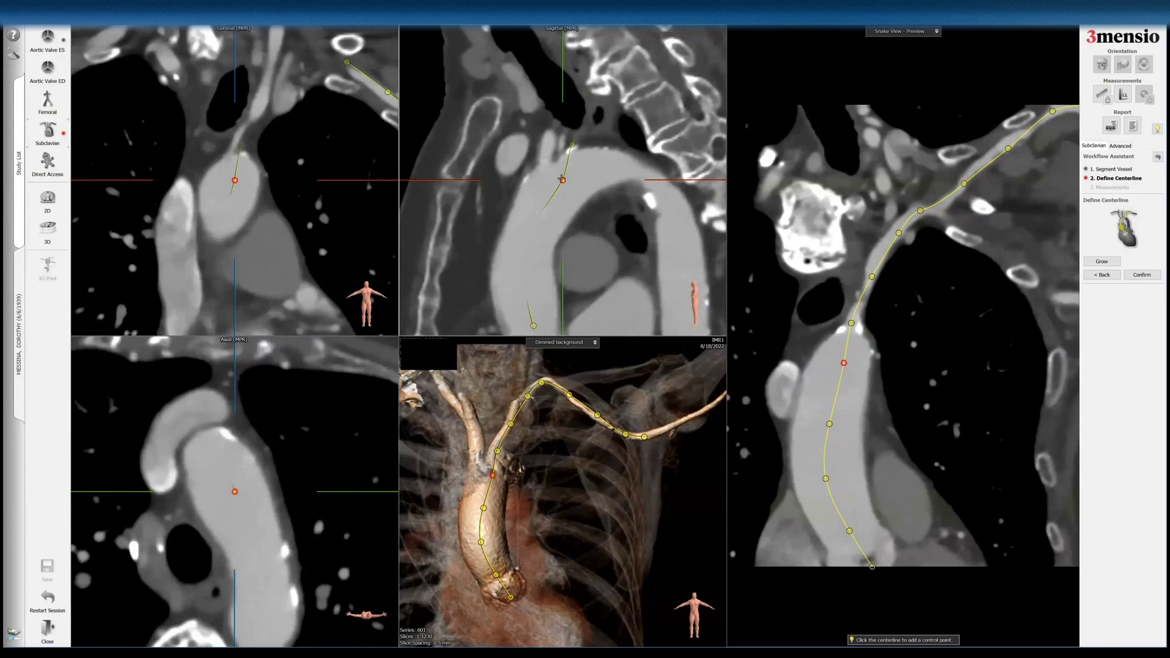
pyautogui.scroll(-2, 562, 183)
pyautogui.moveTo(235, 493); pyautogui.dragTo(238, 493)
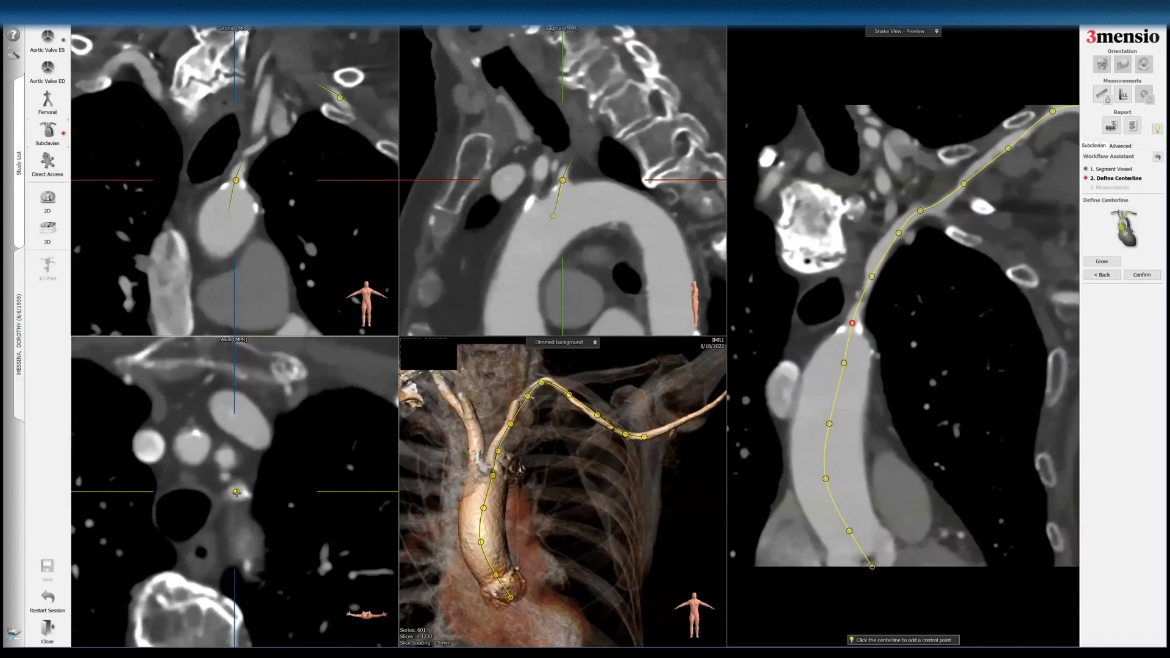
pyautogui.moveTo(311, 457); pyautogui.dragTo(310, 449, button='right')
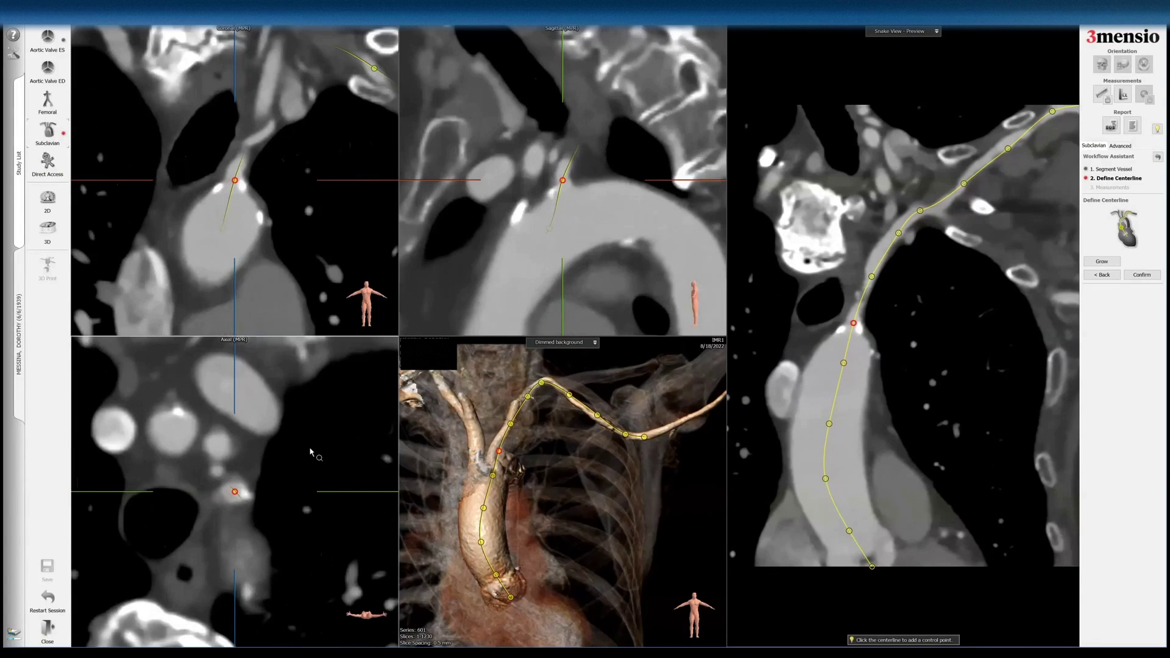
# Add a centerline control point just beyond the left subclavian origin and centre it in the vessel.
pyautogui.press('space')
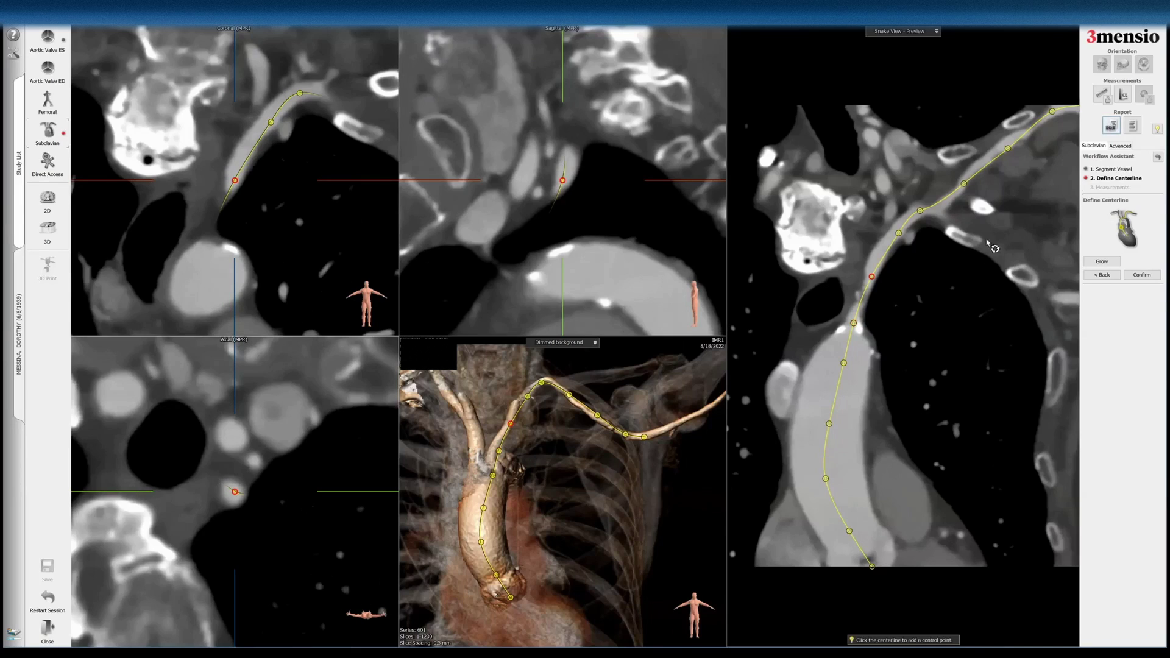
pyautogui.click(861, 299)
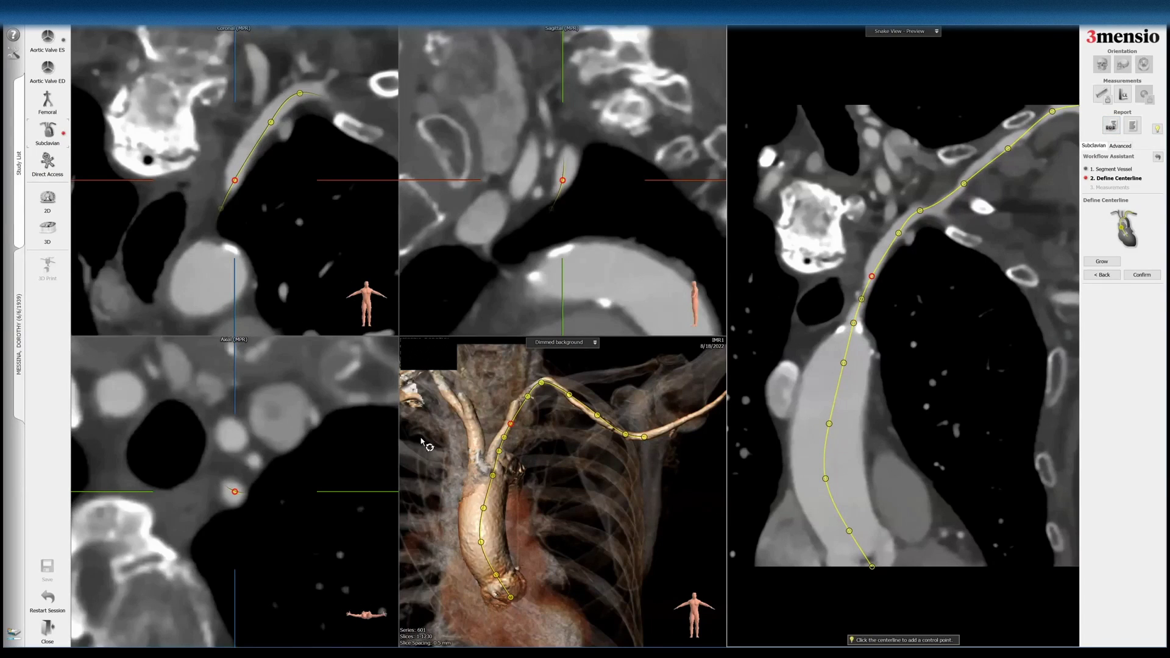
pyautogui.moveTo(235, 488); pyautogui.dragTo(233, 480)
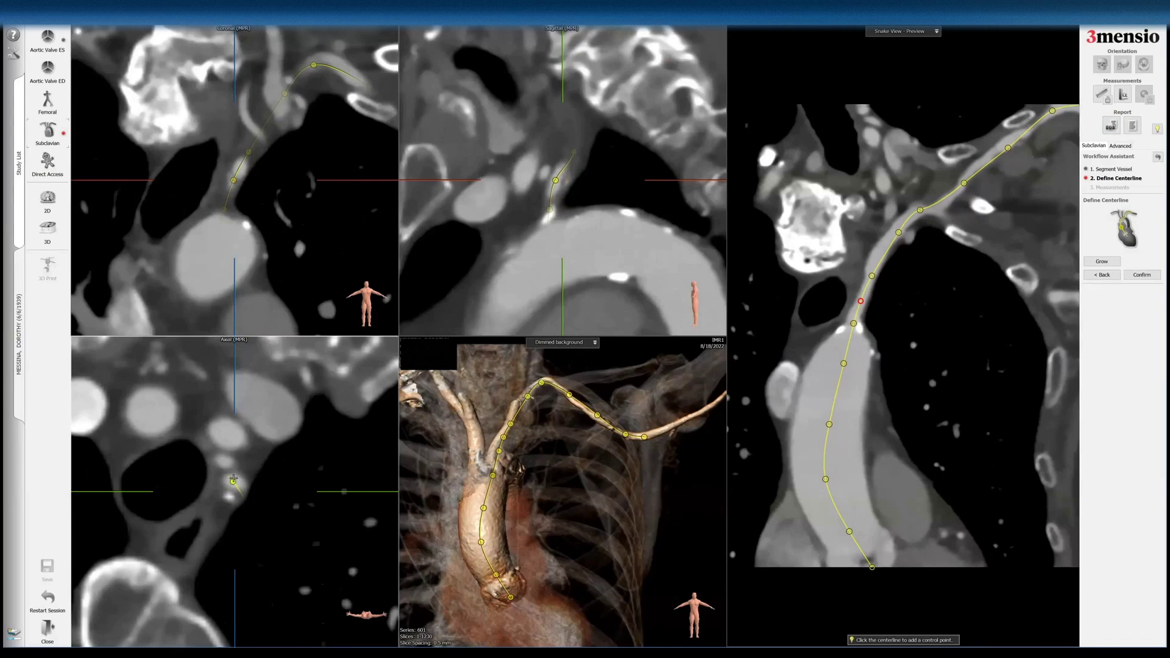
pyautogui.press('space')
pyautogui.press('space')
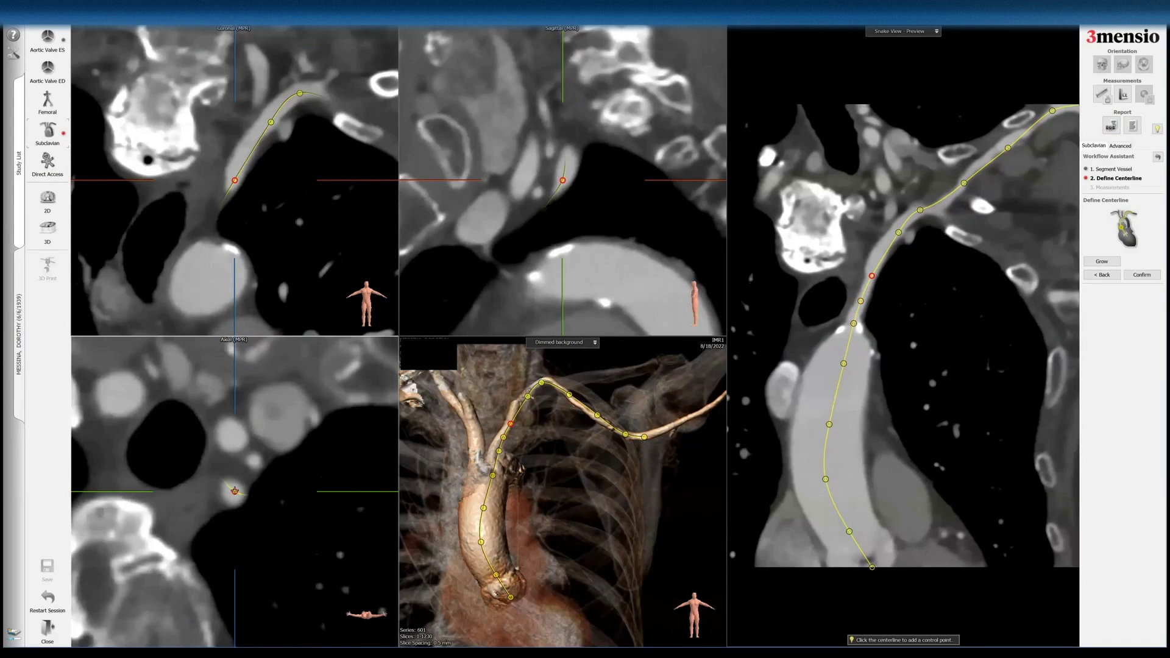
# Centre the control points along the proximal left subclavian artery and around its bend.
pyautogui.press('space')
pyautogui.moveTo(234, 491); pyautogui.dragTo(228, 493)
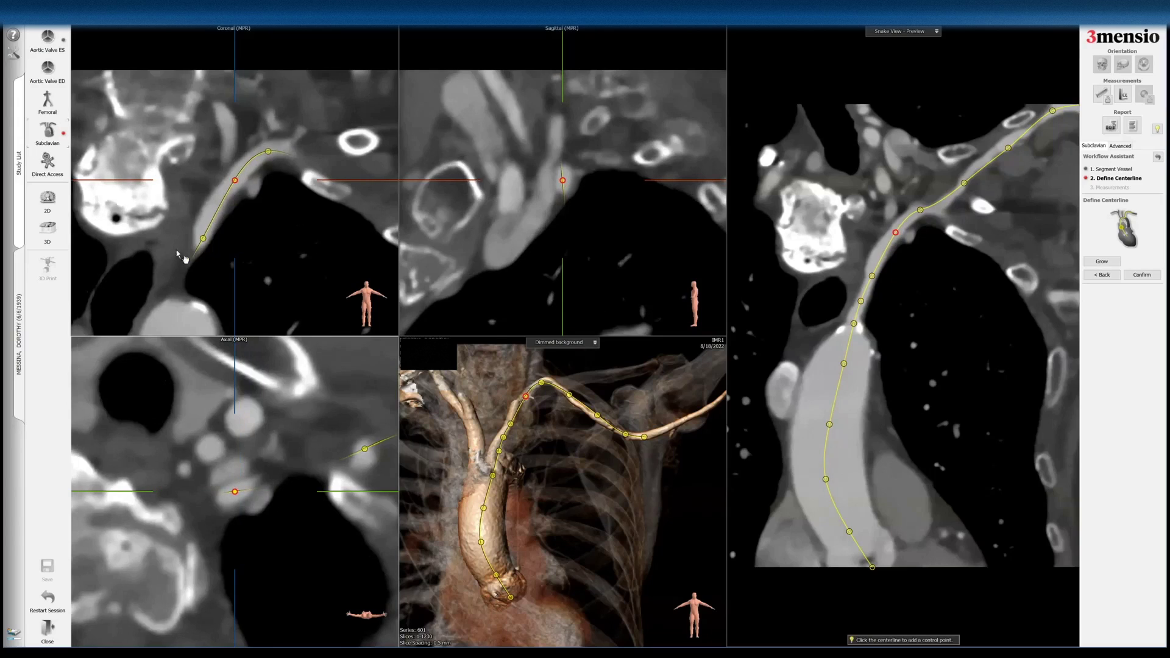
pyautogui.scroll(-3, 310, 257)
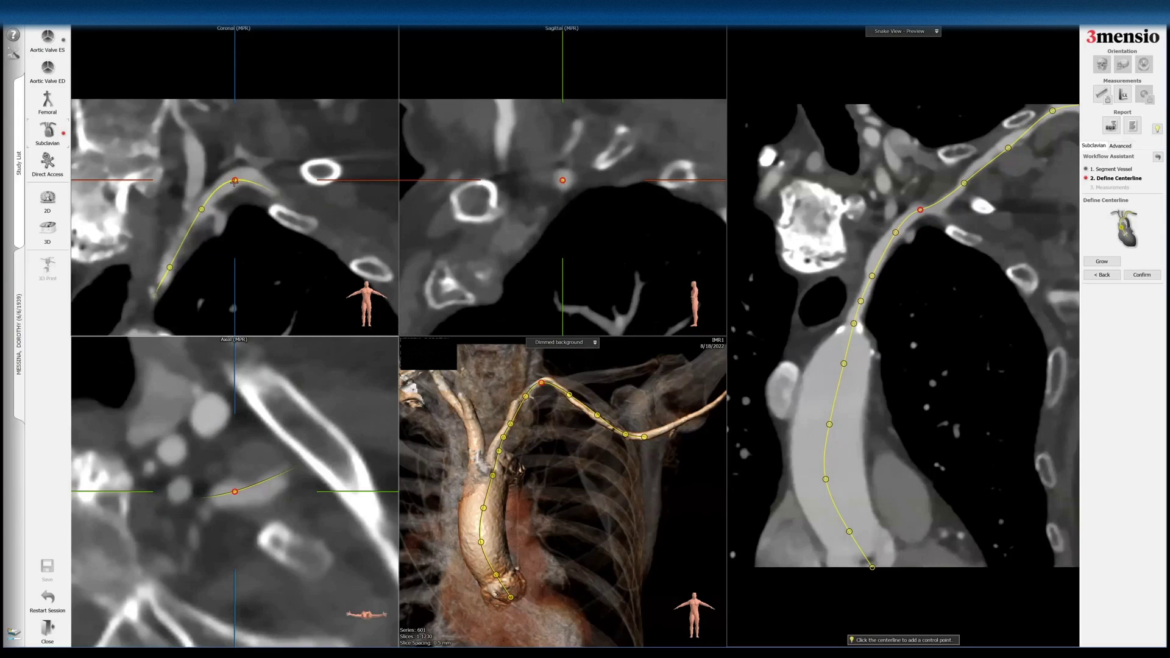
pyautogui.scroll(-1, 575, 178)
pyautogui.scroll(-2, 558, 183)
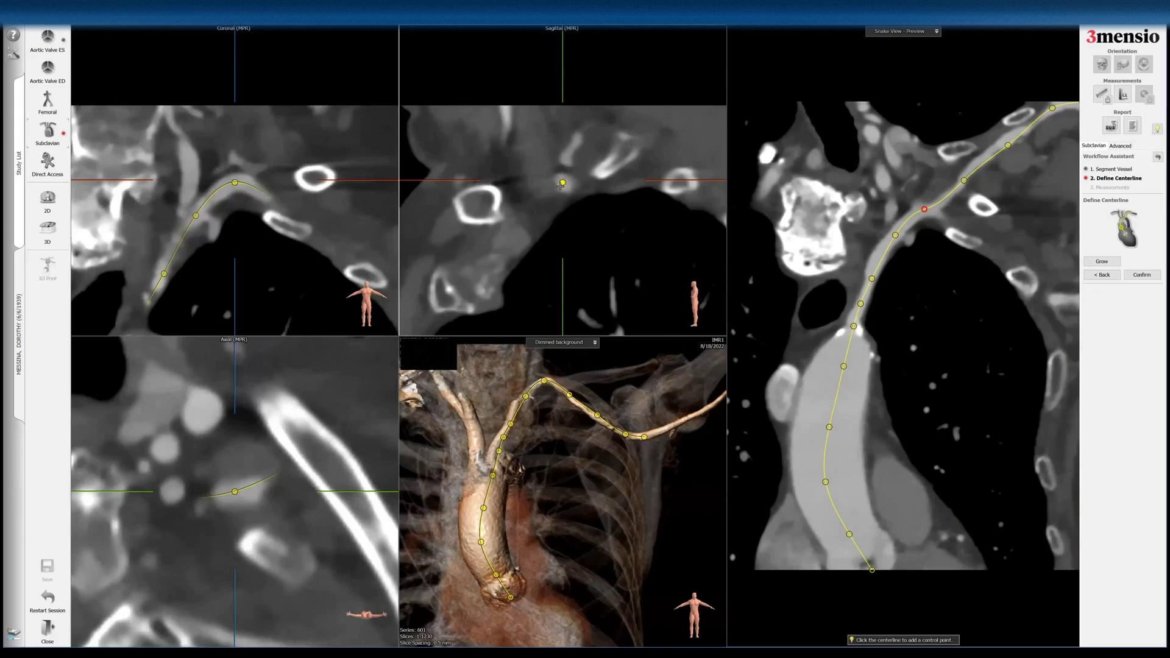
pyautogui.moveTo(235, 492); pyautogui.dragTo(231, 499)
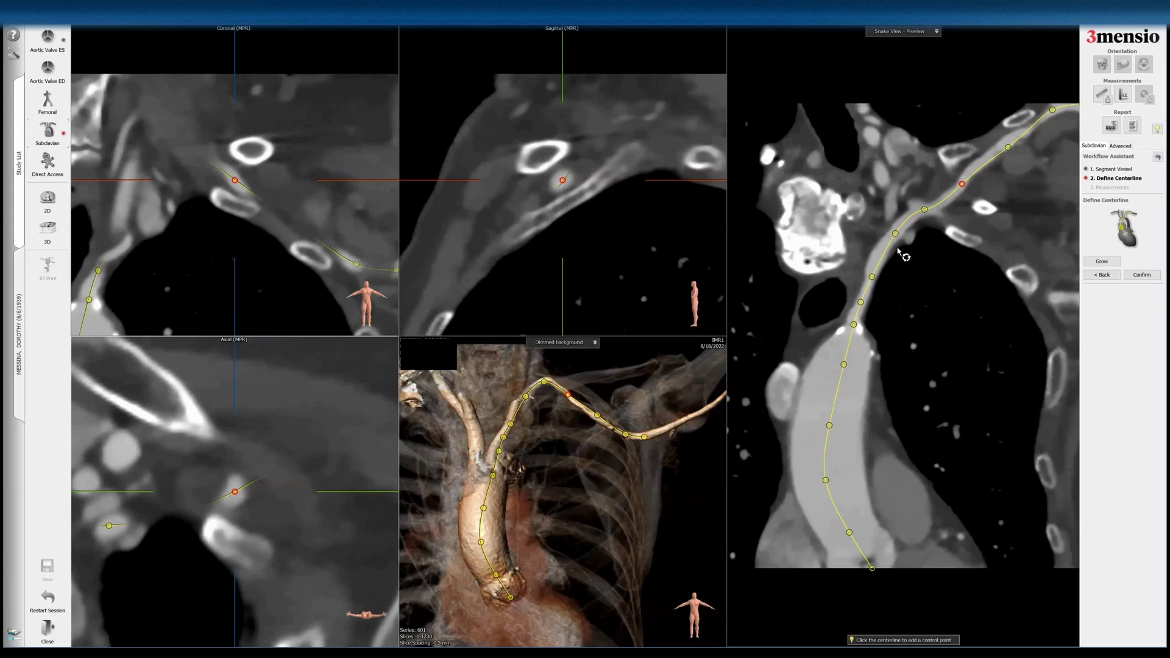
# Add a centerline control point just beyond the left subclavian bend and centre it and the next distal point in the vessel.
pyautogui.click(986, 163)
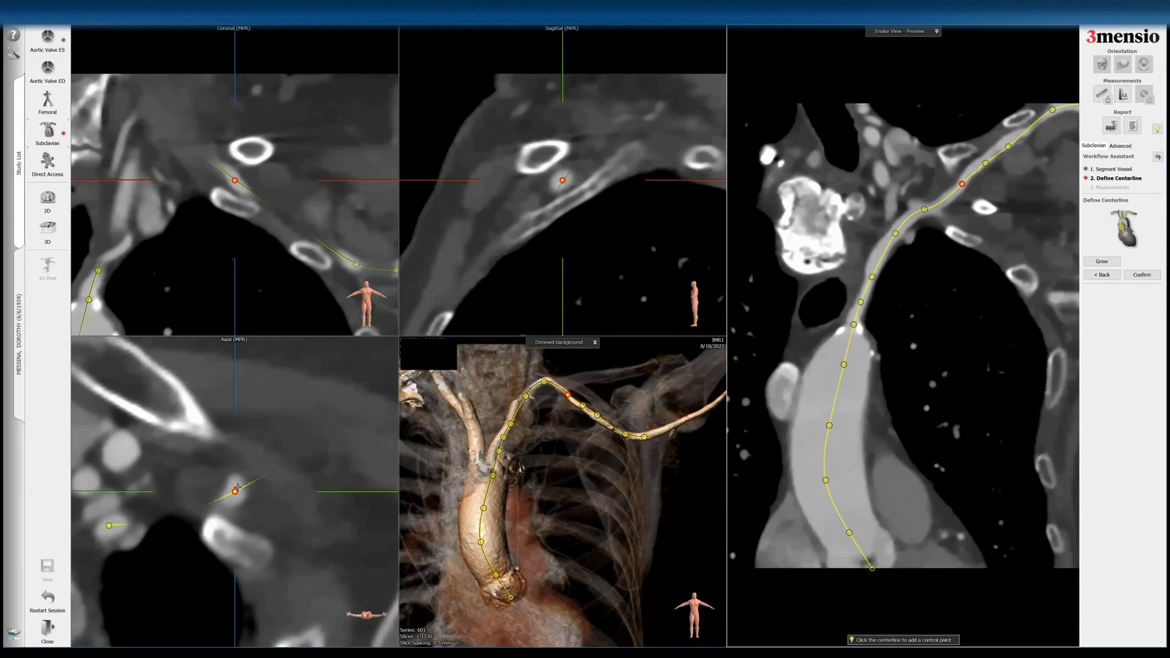
pyautogui.press('space')
pyautogui.moveTo(235, 492); pyautogui.dragTo(229, 496)
pyautogui.scroll(-2, 260, 473)
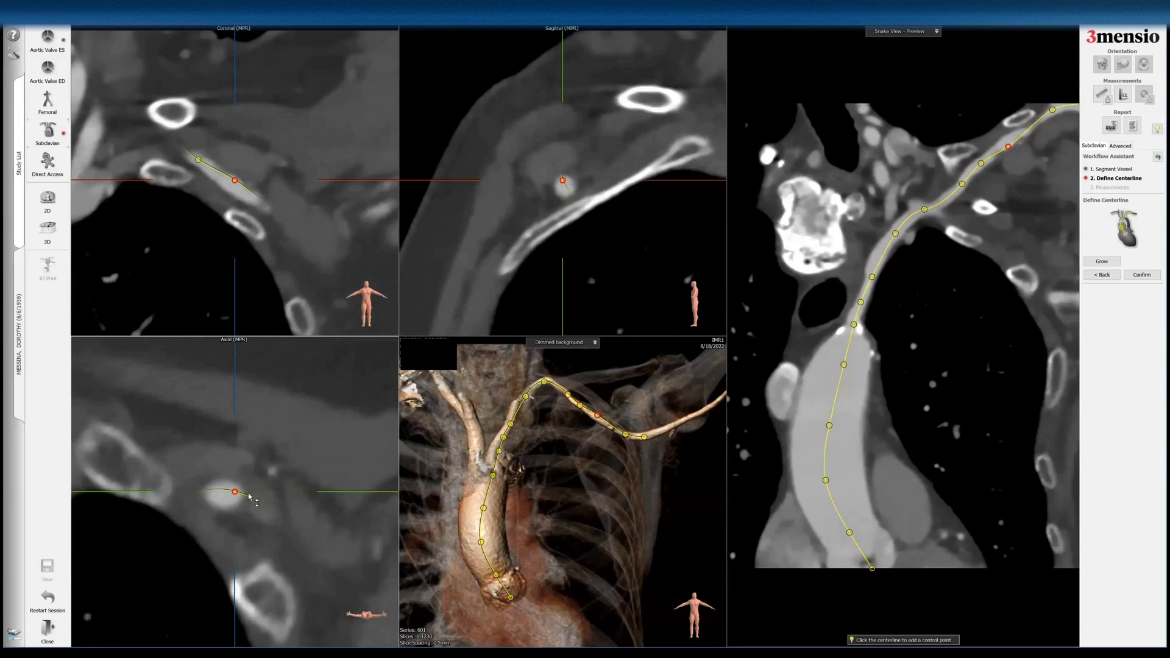
pyautogui.scroll(-1, 258, 198)
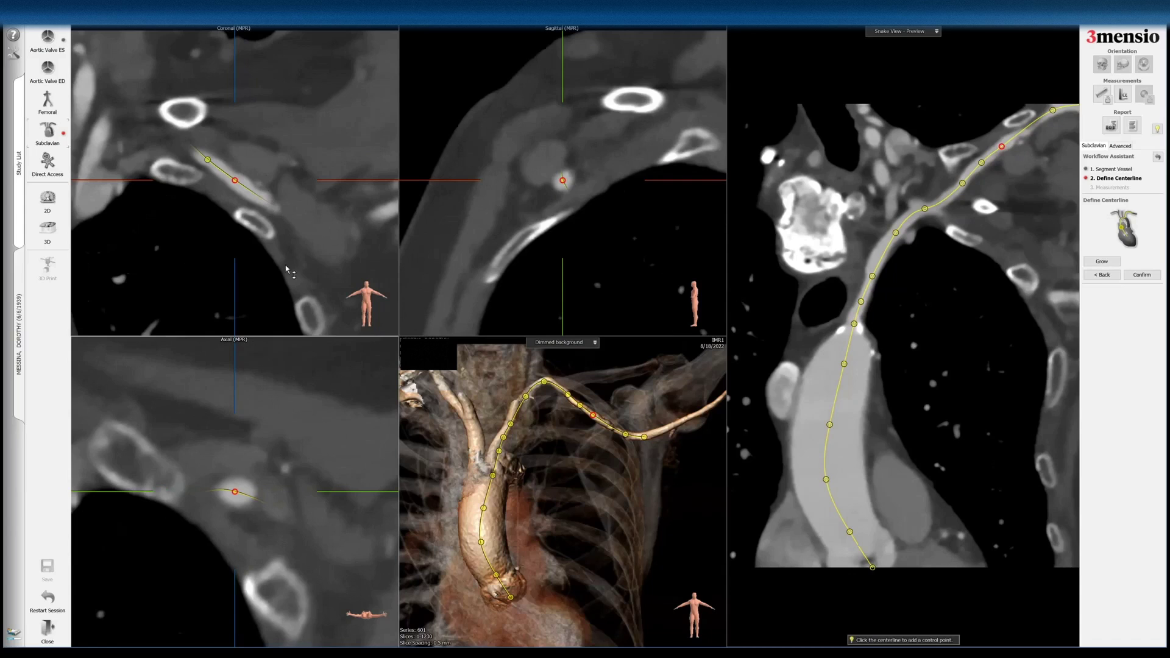
pyautogui.scroll(-3, 290, 206)
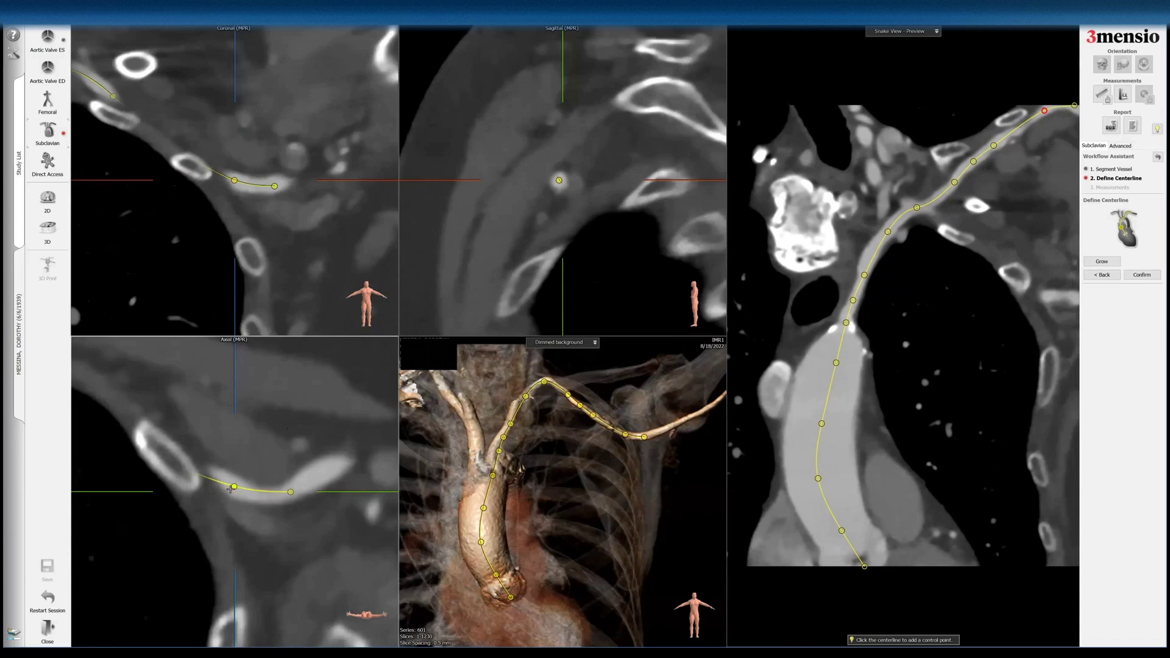
# Add a control point in the distal gap of the left subclavian centerline and centre the neighbouring points in the vessel.
pyautogui.click(1017, 129)
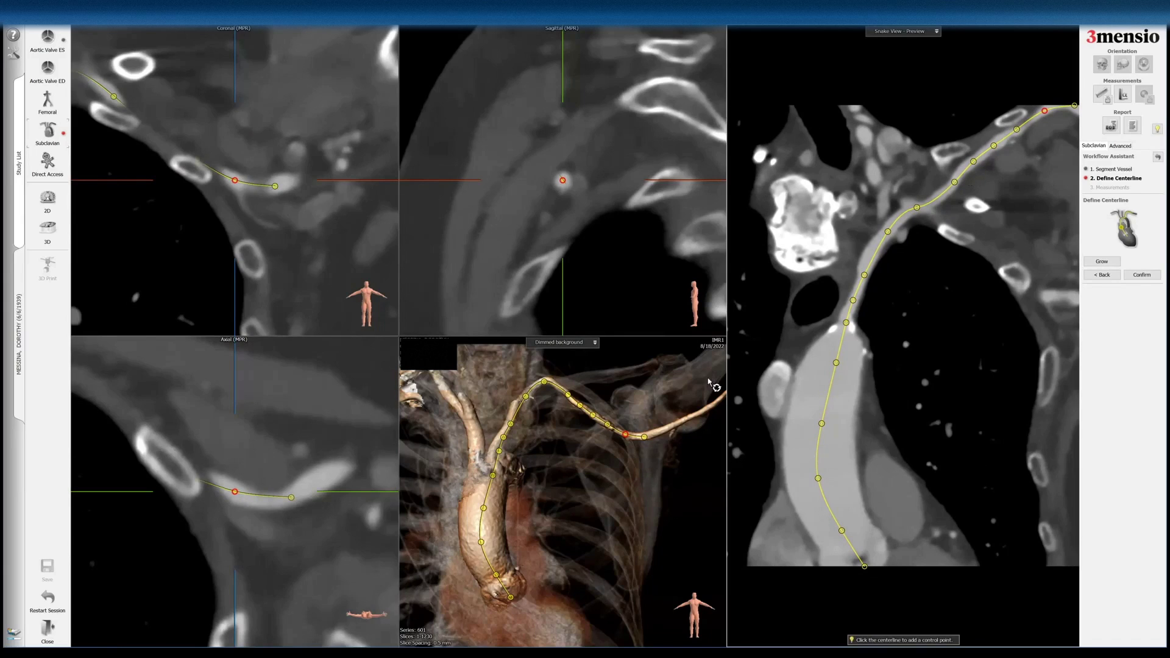
pyautogui.moveTo(234, 492); pyautogui.dragTo(228, 482)
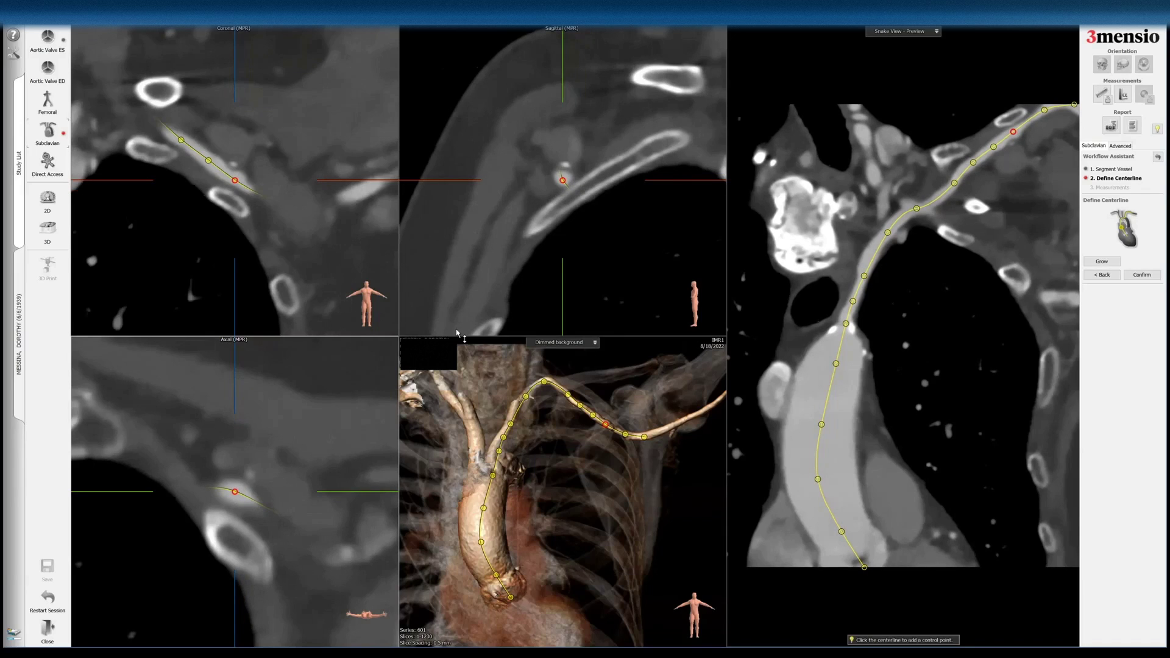
pyautogui.press('space')
pyautogui.press('space')
# Extend the centerline's distal end along the artery, and add and centre a control point just before the new end.
pyautogui.moveTo(1045, 105); pyautogui.dragTo(1059, 104)
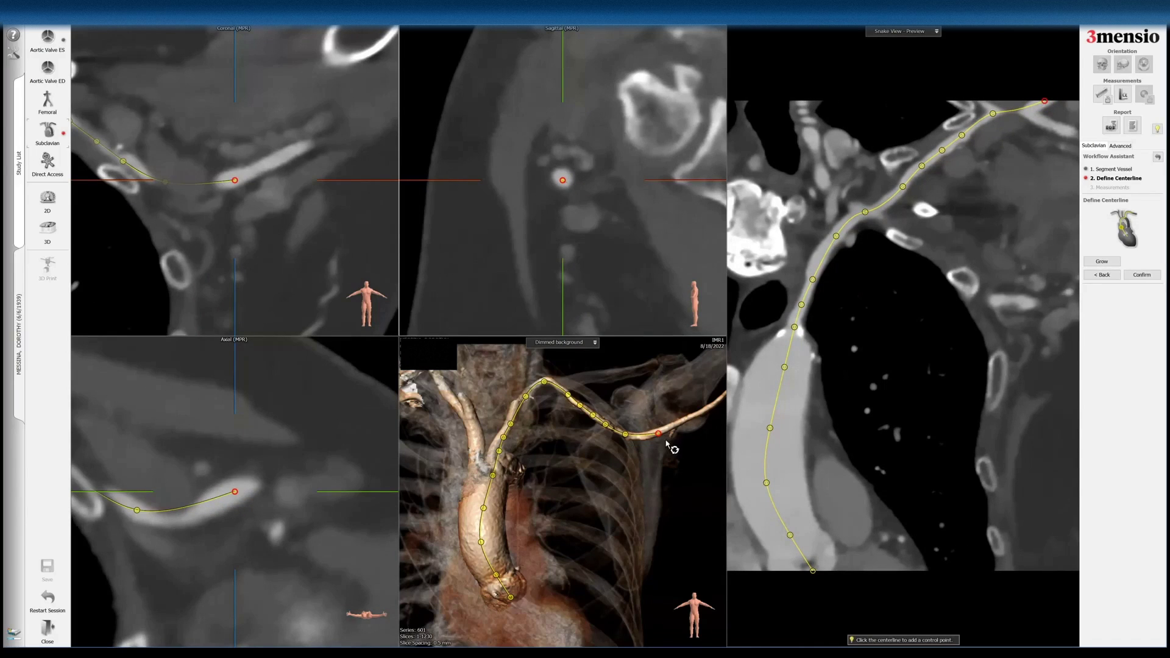
pyautogui.click(644, 435)
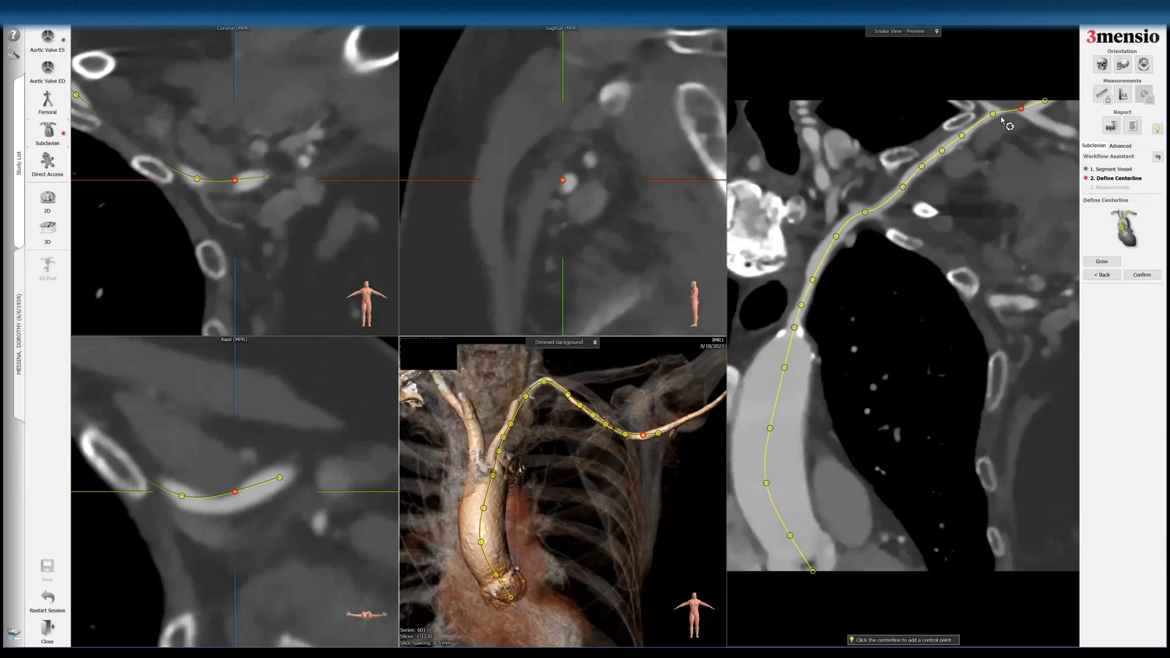
pyautogui.moveTo(563, 180); pyautogui.dragTo(570, 183)
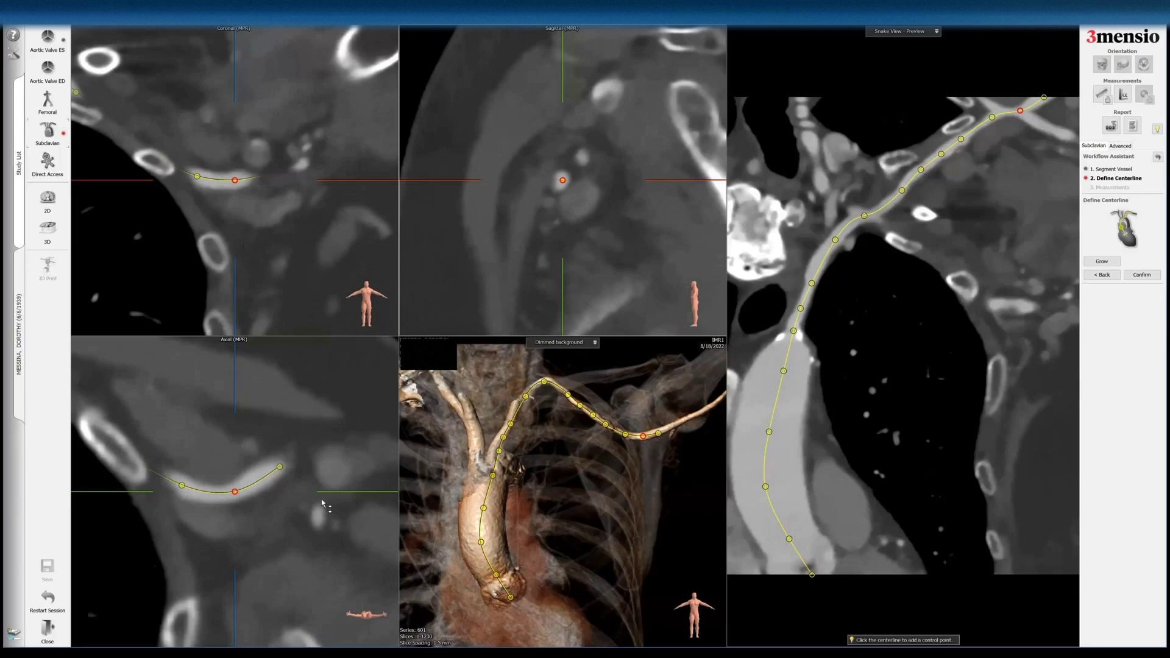
# Extend the centerline end further towards the shoulder and add a centred control point in the newly spanned segment.
pyautogui.click(280, 467)
pyautogui.moveTo(235, 180); pyautogui.dragTo(291, 151)
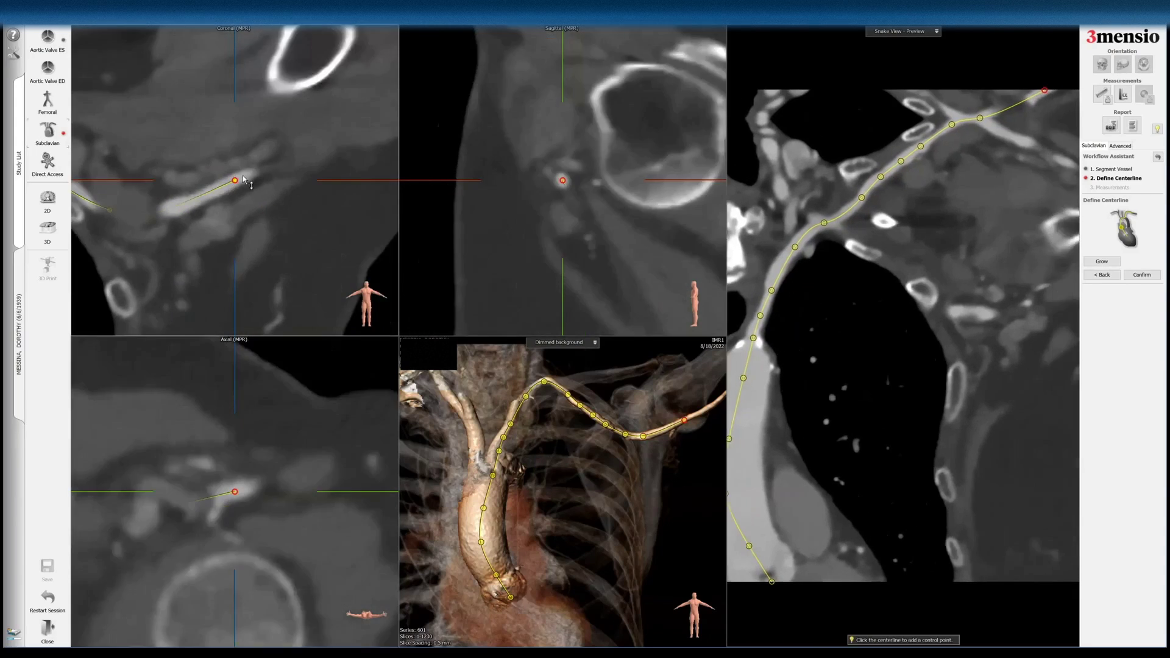
pyautogui.click(196, 198)
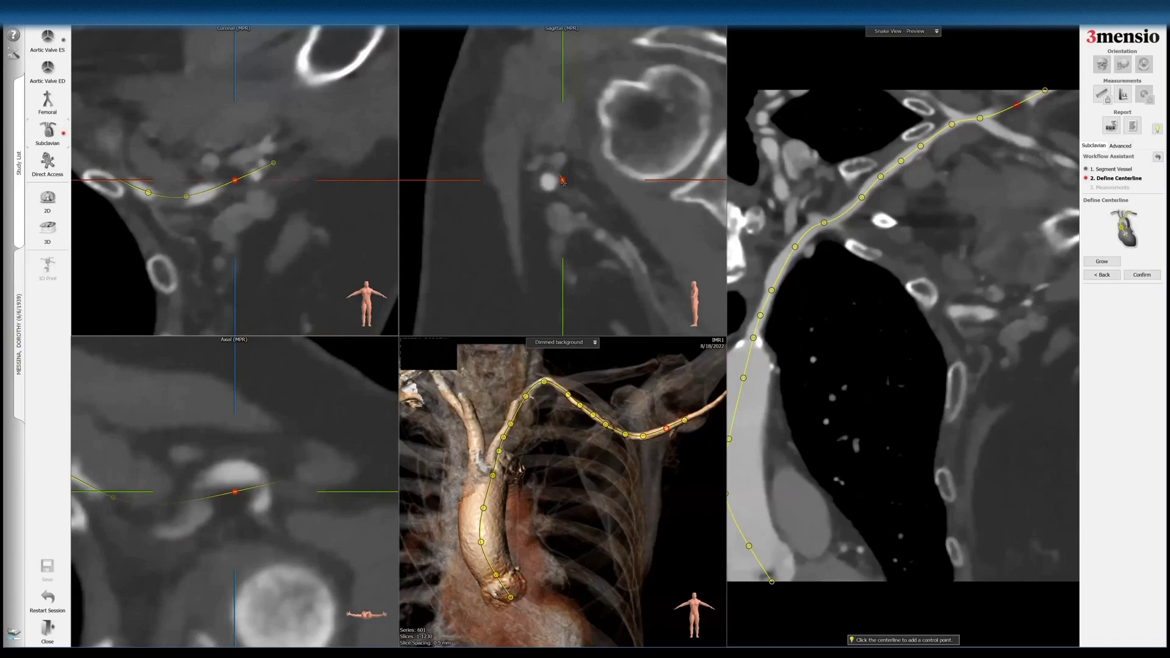
pyautogui.moveTo(551, 180); pyautogui.dragTo(549, 180)
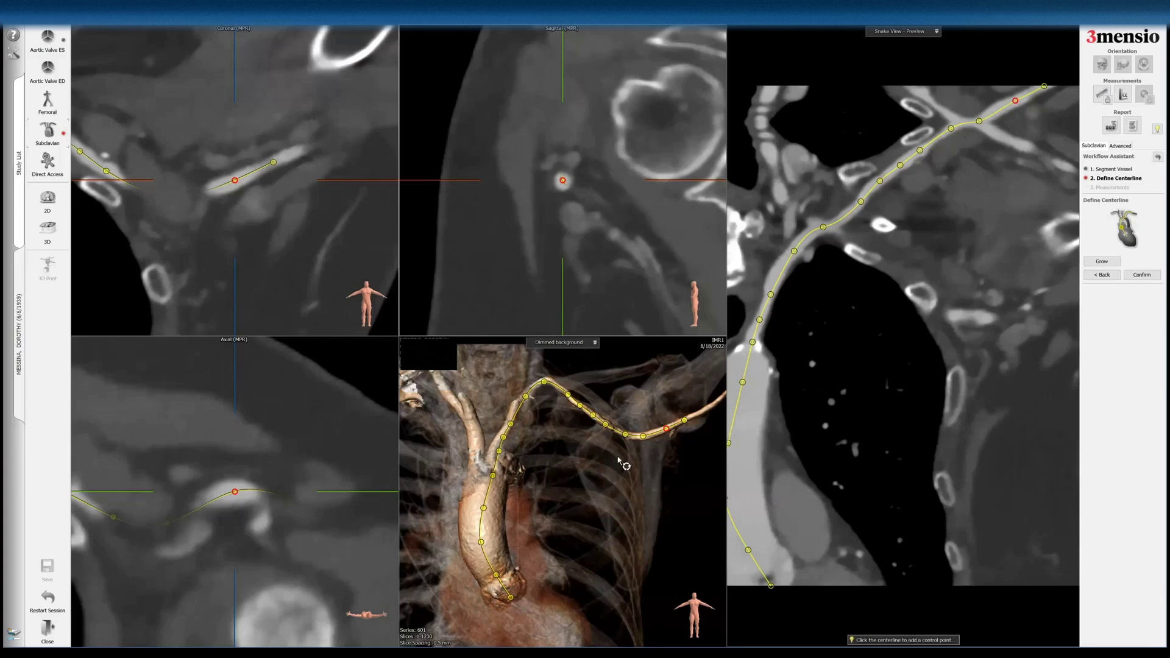
# Reposition the centerline's most distal control point so it sits in the middle of the artery in the coronal and axial views.
pyautogui.click(684, 420)
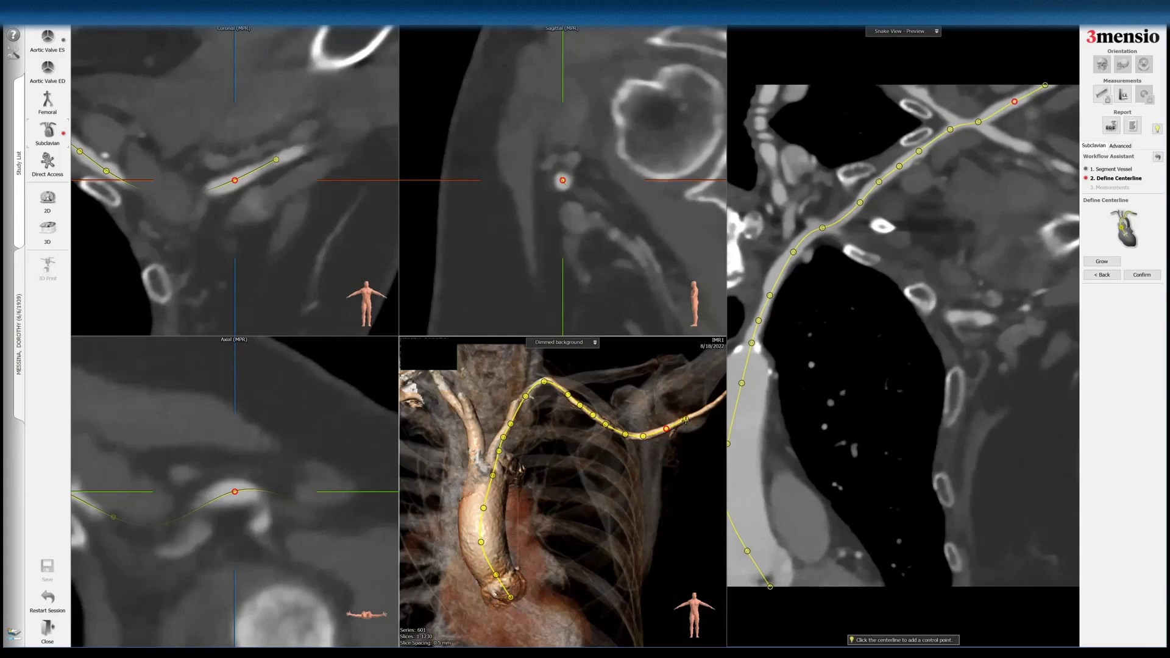
pyautogui.moveTo(234, 182); pyautogui.dragTo(238, 178)
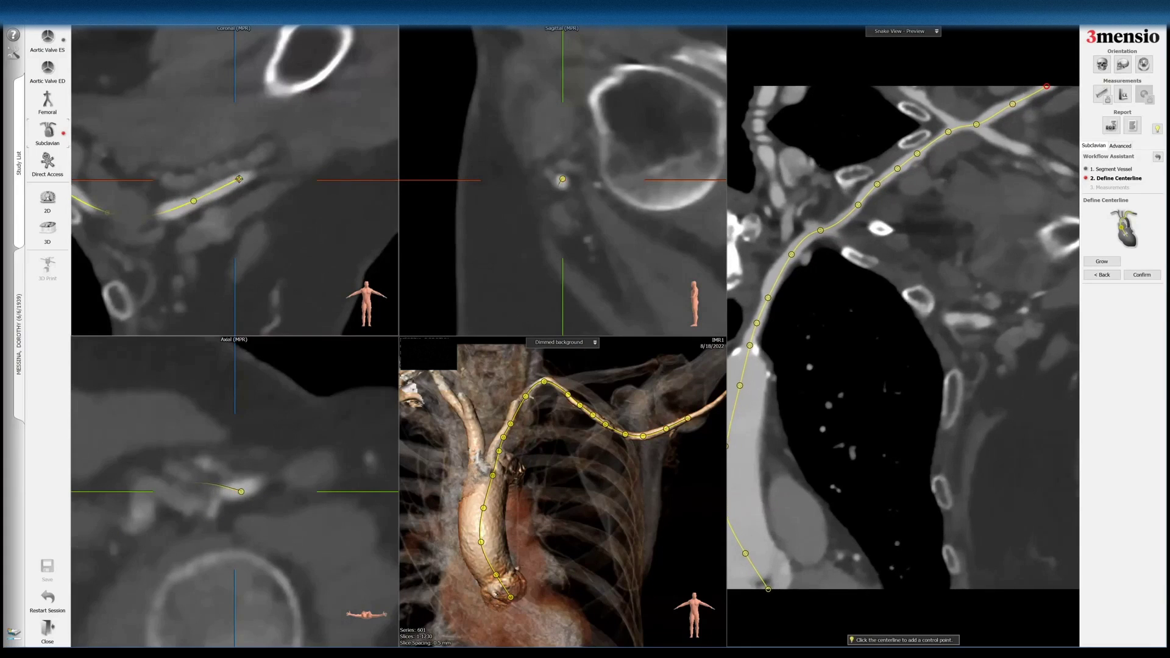
pyautogui.moveTo(330, 180); pyautogui.dragTo(330, 175)
pyautogui.scroll(-5, 323, 220)
pyautogui.scroll(6, 327, 226)
pyautogui.scroll(-2, 327, 224)
pyautogui.scroll(-2, 327, 226)
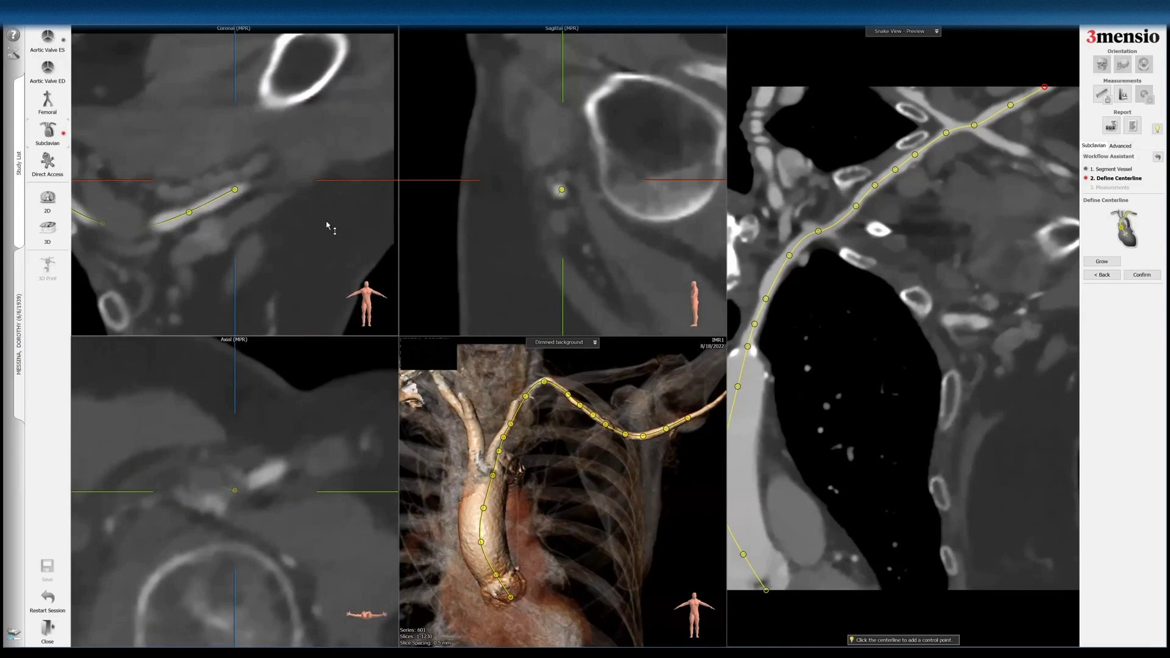
# Check the control points from the distal end back to the aortic root and confirm the centerline.
pyautogui.click(661, 428)
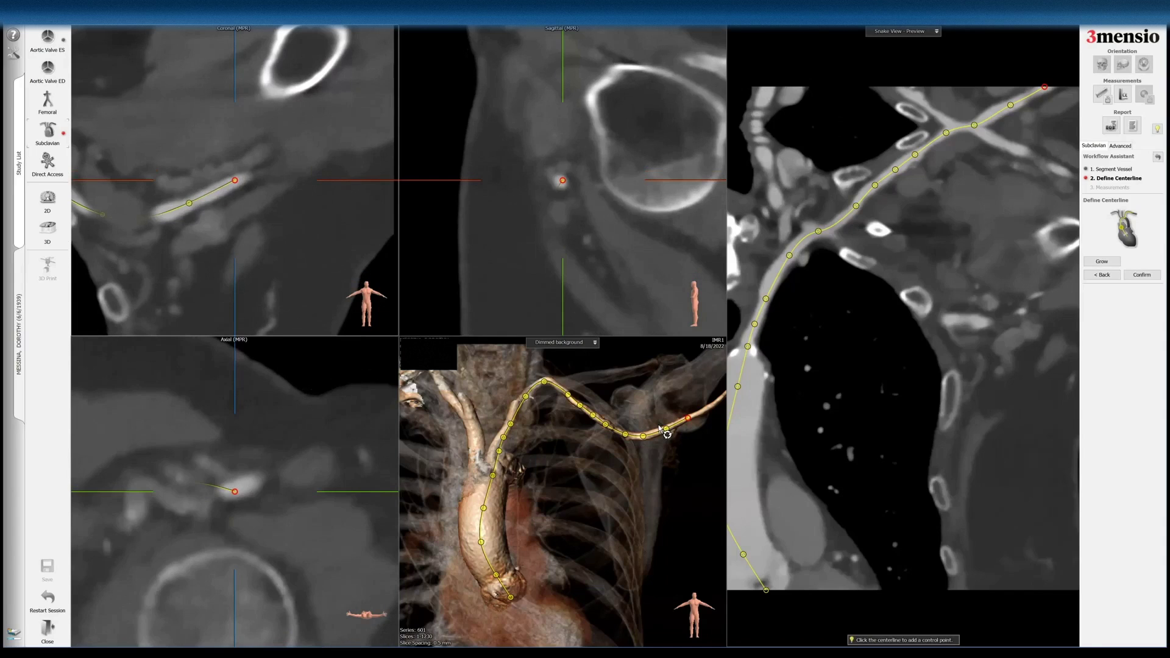
pyautogui.scroll(8, 347, 417)
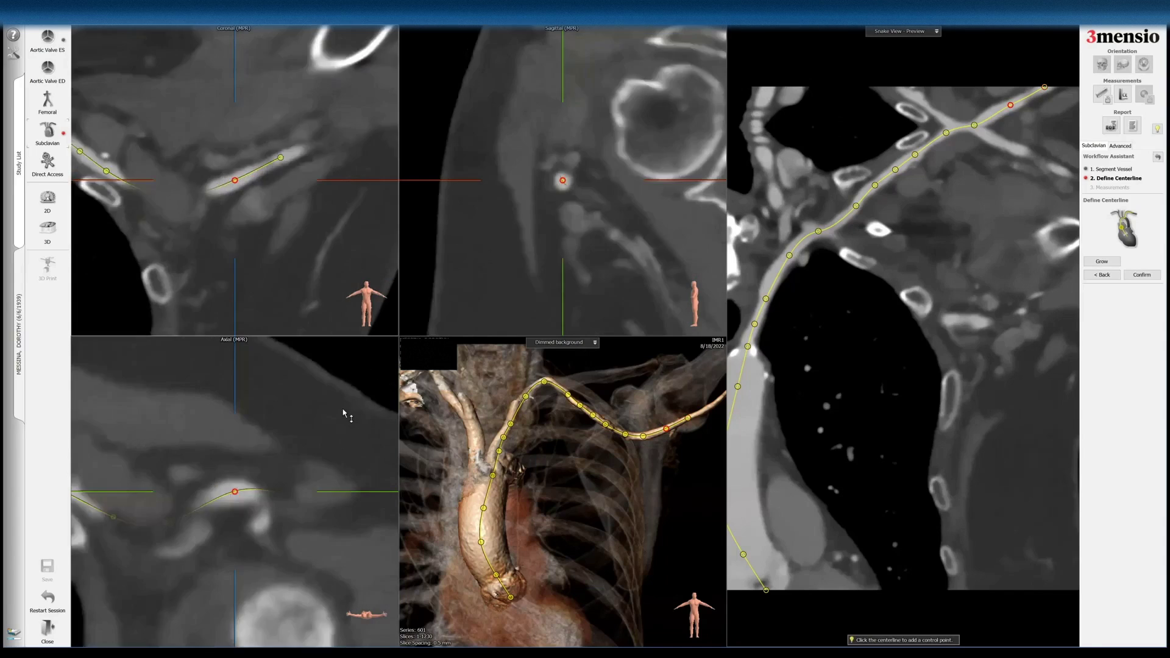
pyautogui.scroll(5, 341, 412)
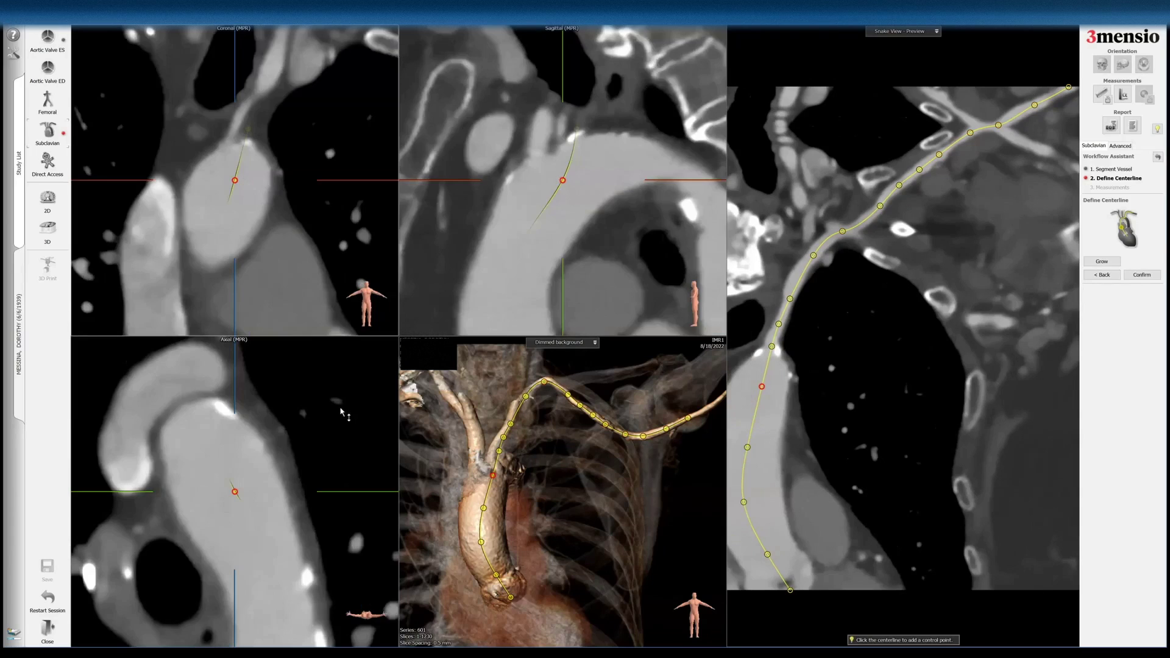
pyautogui.scroll(5, 341, 414)
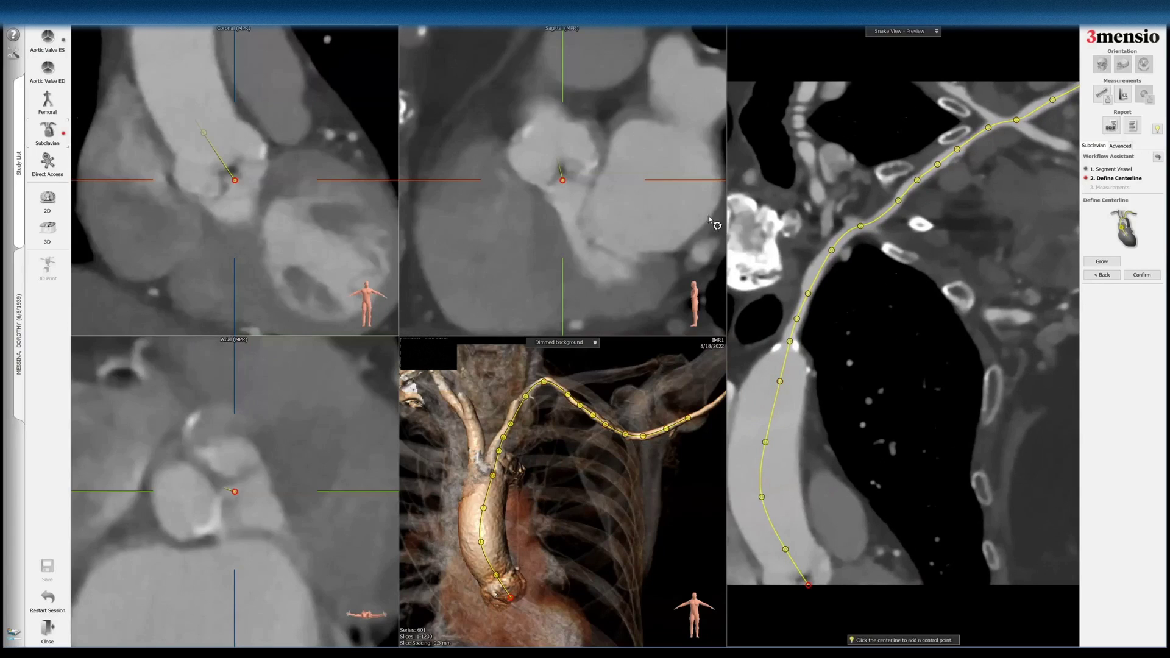
pyautogui.click(1141, 275)
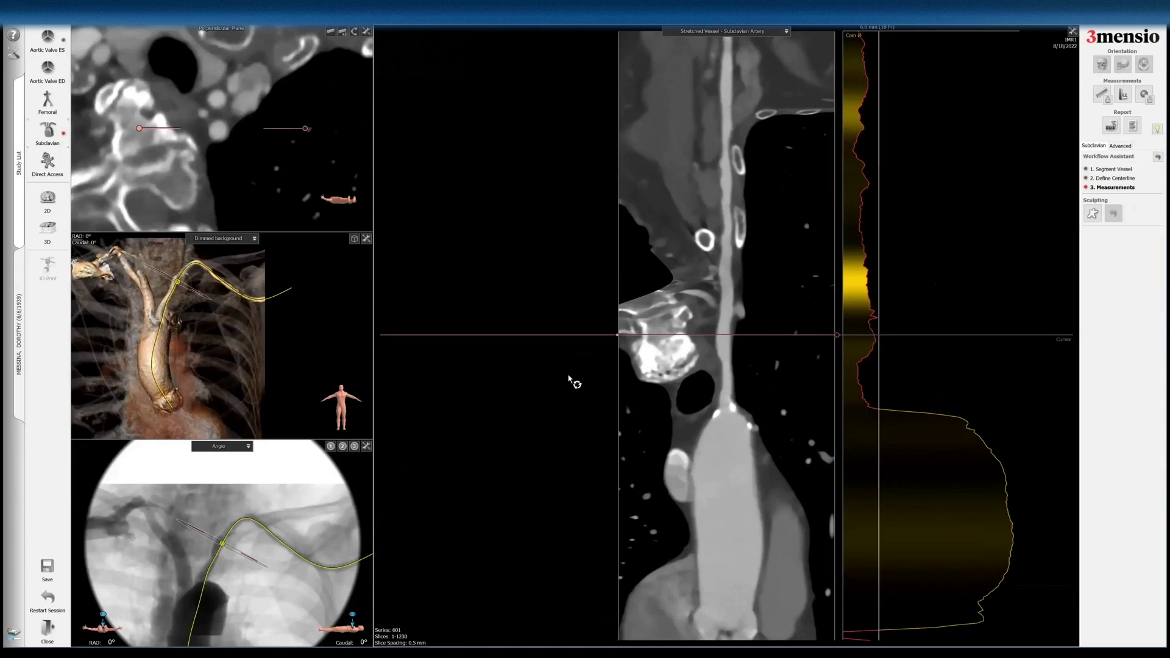
# Place the stretched-vessel cursor on the distal left subclavian access segment and take a min/max diameter measurement in the perpendicular plane.
pyautogui.moveTo(512, 335); pyautogui.dragTo(511, 526)
pyautogui.moveTo(510, 585); pyautogui.dragTo(511, 616)
pyautogui.moveTo(491, 576); pyautogui.dragTo(538, 91)
pyautogui.moveTo(231, 151); pyautogui.dragTo(232, 129, button='right')
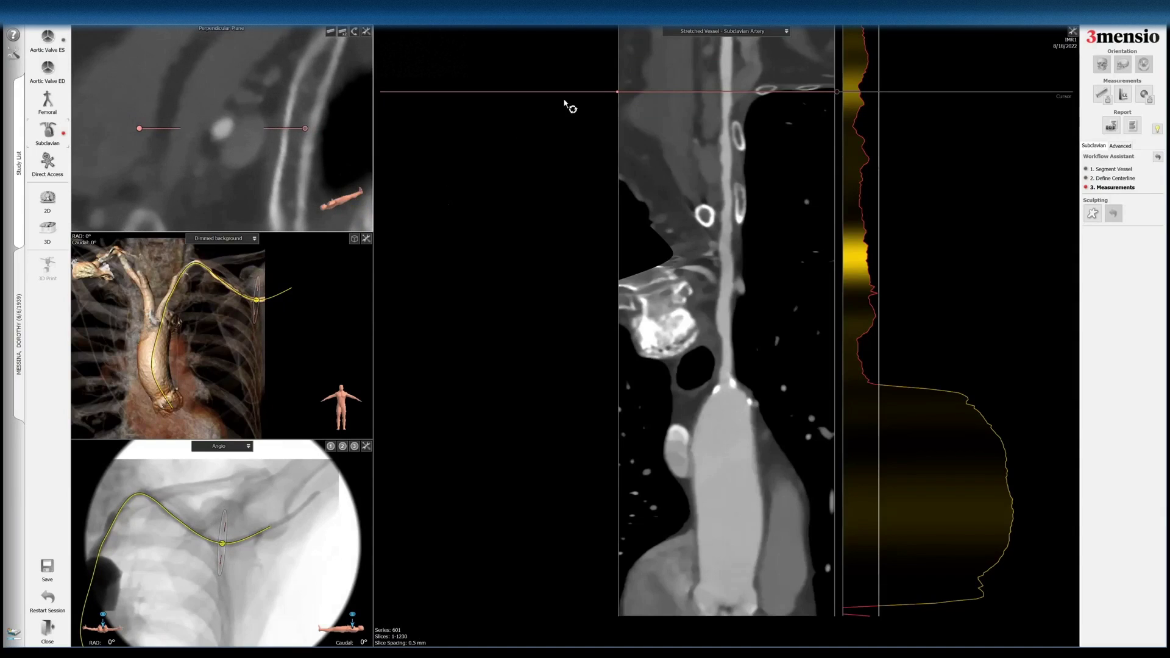
pyautogui.moveTo(688, 92); pyautogui.dragTo(693, 135)
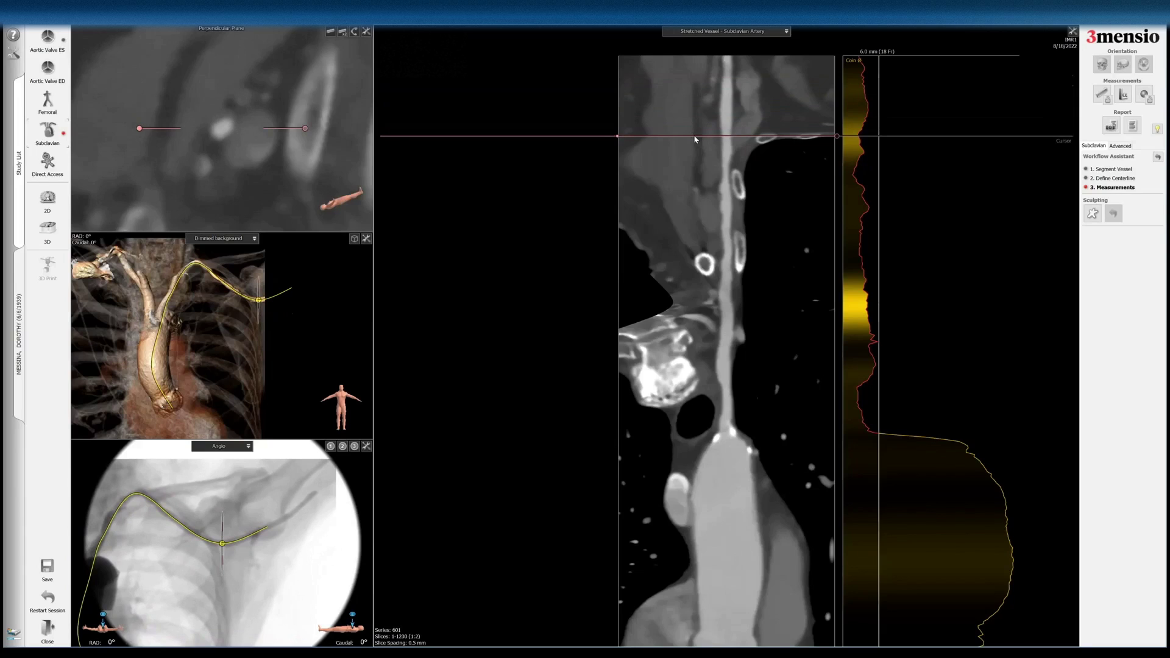
pyautogui.moveTo(277, 123); pyautogui.dragTo(283, 93, button='right')
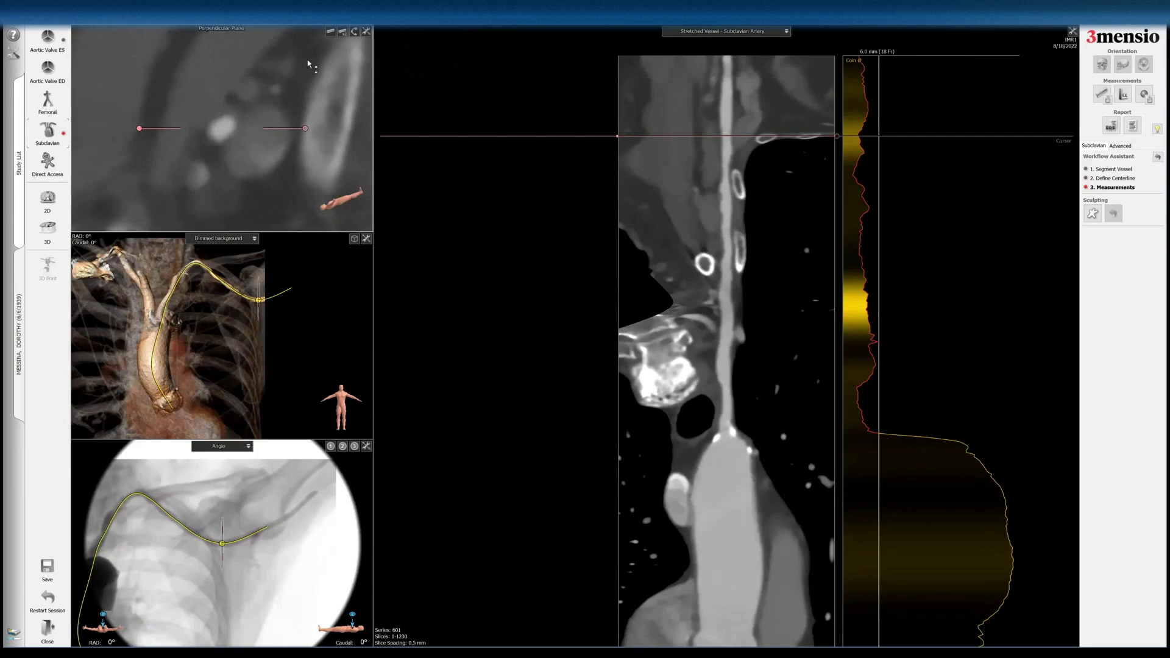
pyautogui.click(343, 32)
pyautogui.click(227, 135)
# Take min/max diameter measurements at the narrowing proximal to the first measurement and at the wider section beyond it.
pyautogui.moveTo(686, 137); pyautogui.dragTo(697, 171)
pyautogui.click(342, 31)
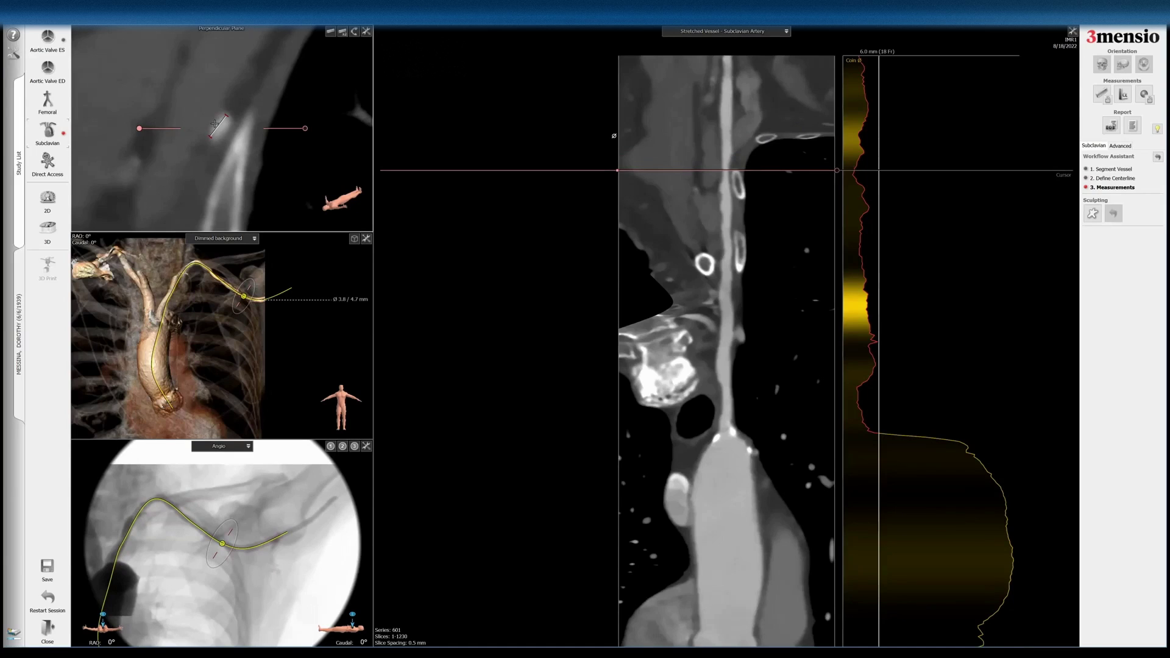
pyautogui.click(224, 131)
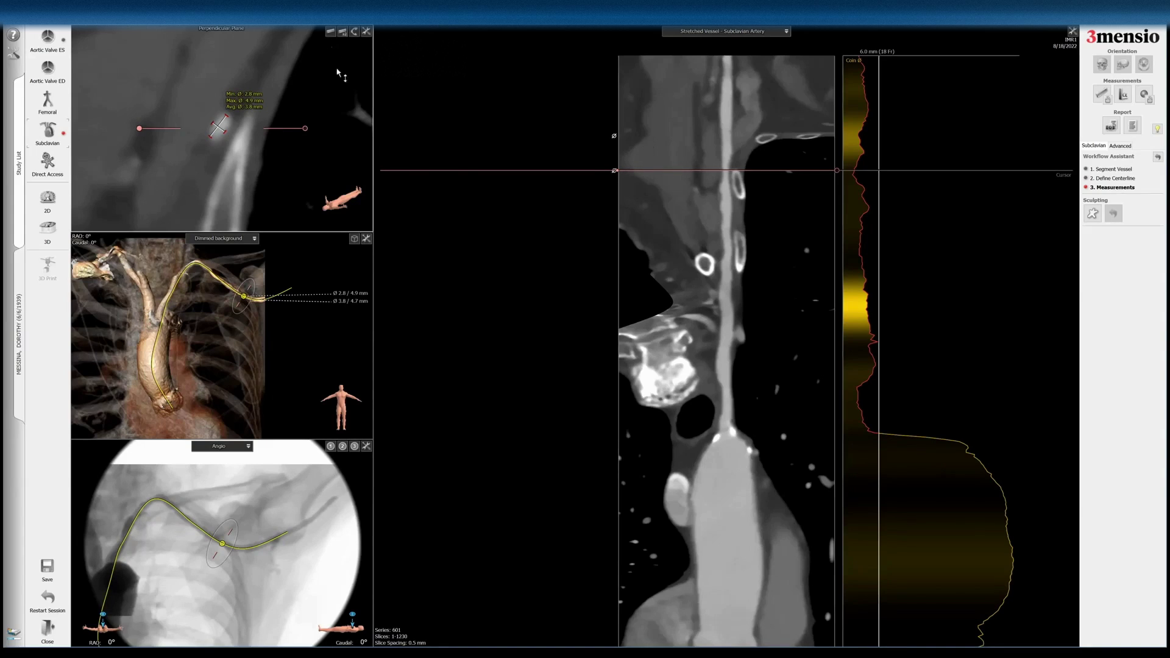
pyautogui.moveTo(477, 177); pyautogui.dragTo(472, 212)
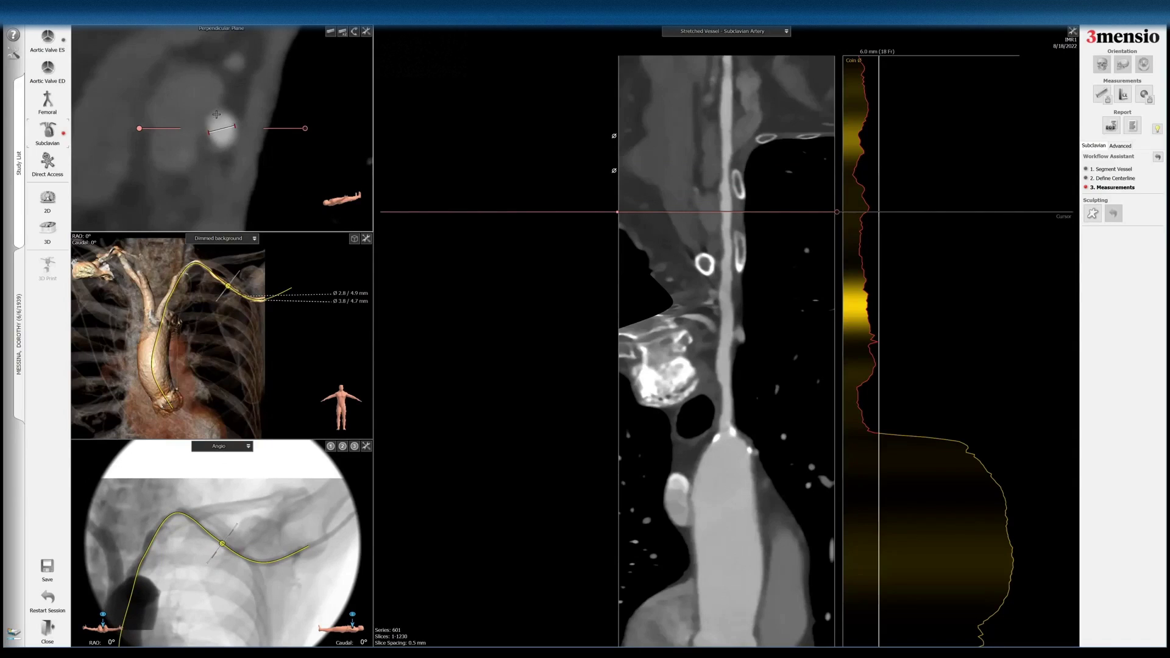
pyautogui.click(225, 143)
# Measure the min/max diameters of the left subclavian artery in the mid segment beside the rib and at its upper bend.
pyautogui.moveTo(458, 213); pyautogui.dragTo(457, 242)
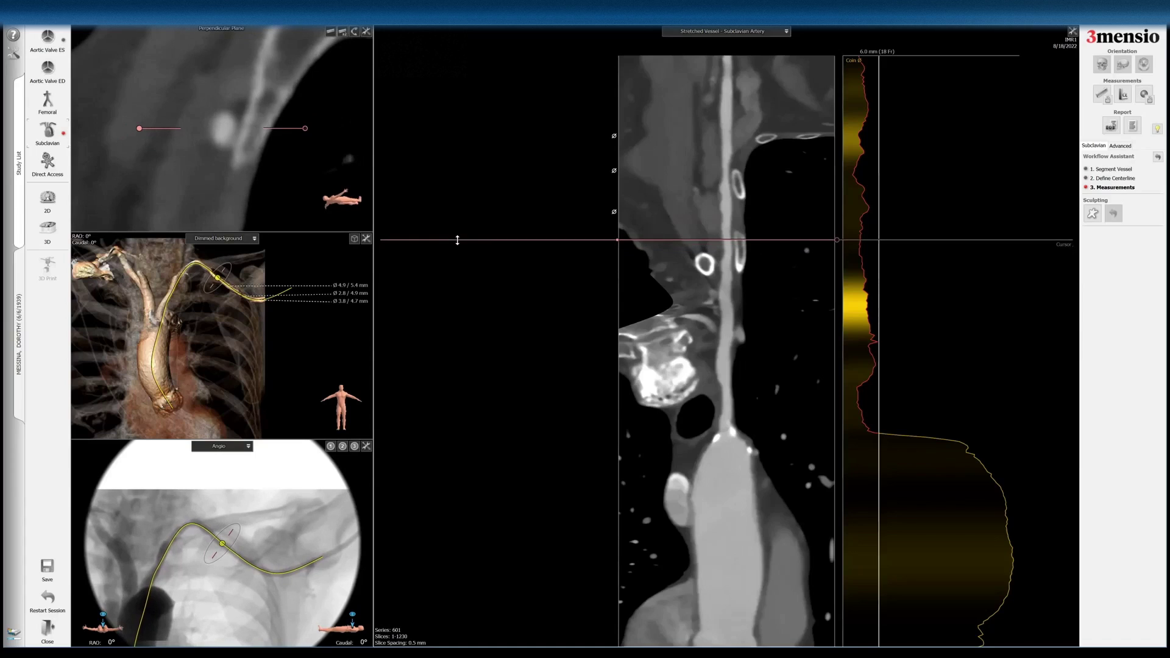
pyautogui.click(222, 144)
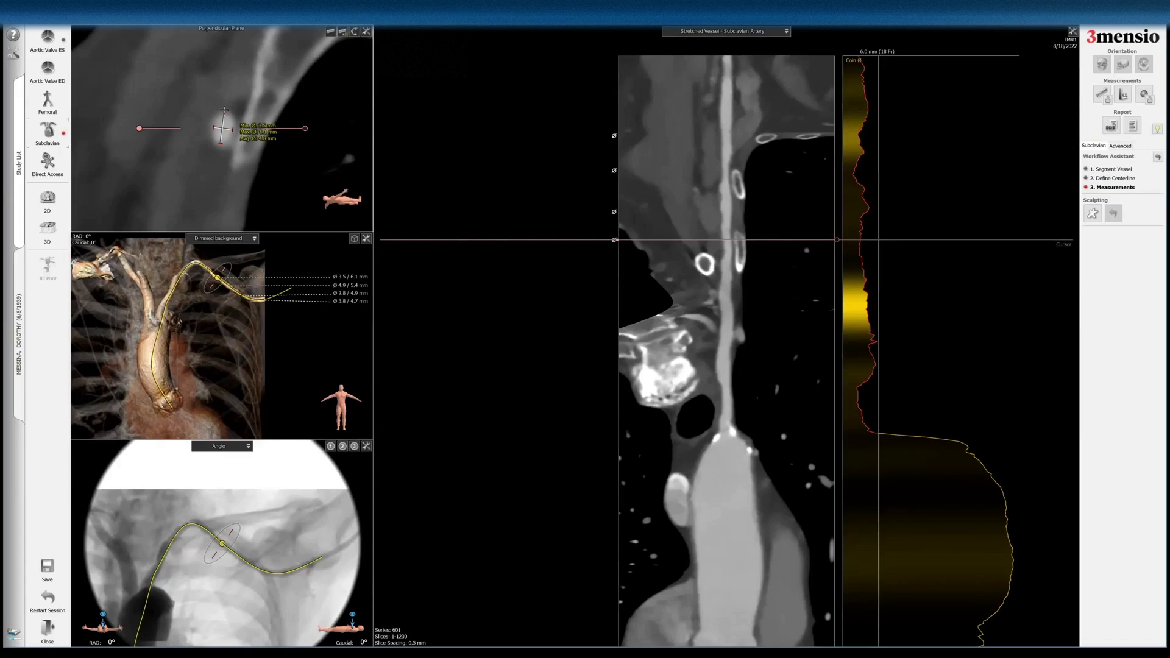
pyautogui.moveTo(496, 247); pyautogui.dragTo(485, 313)
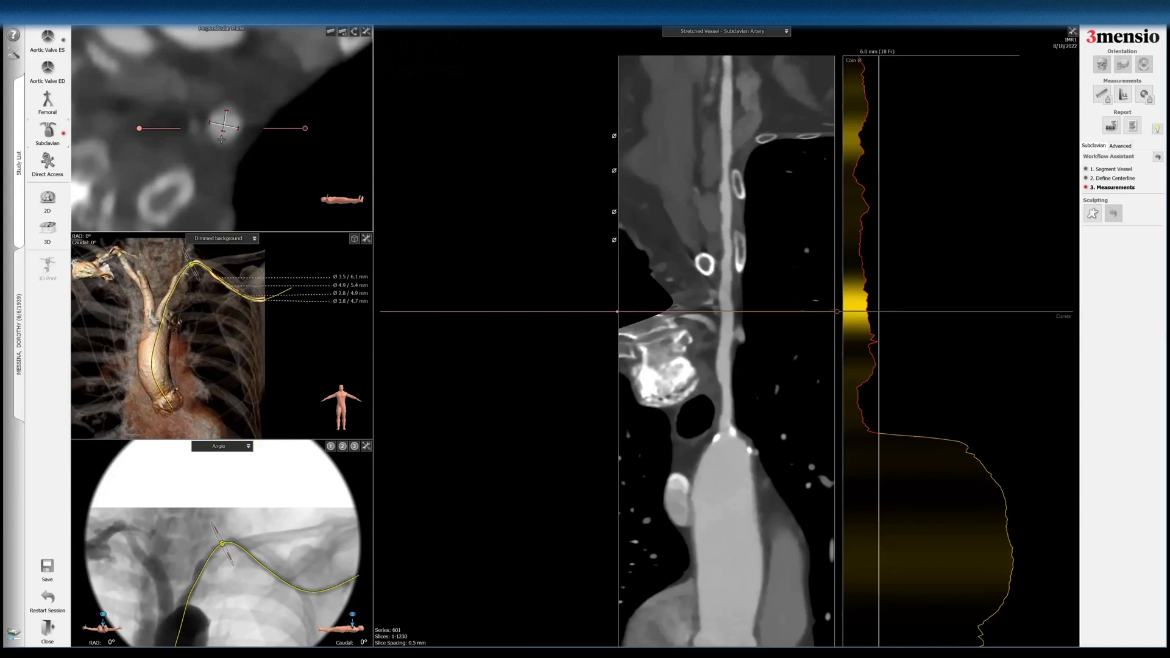
pyautogui.click(221, 139)
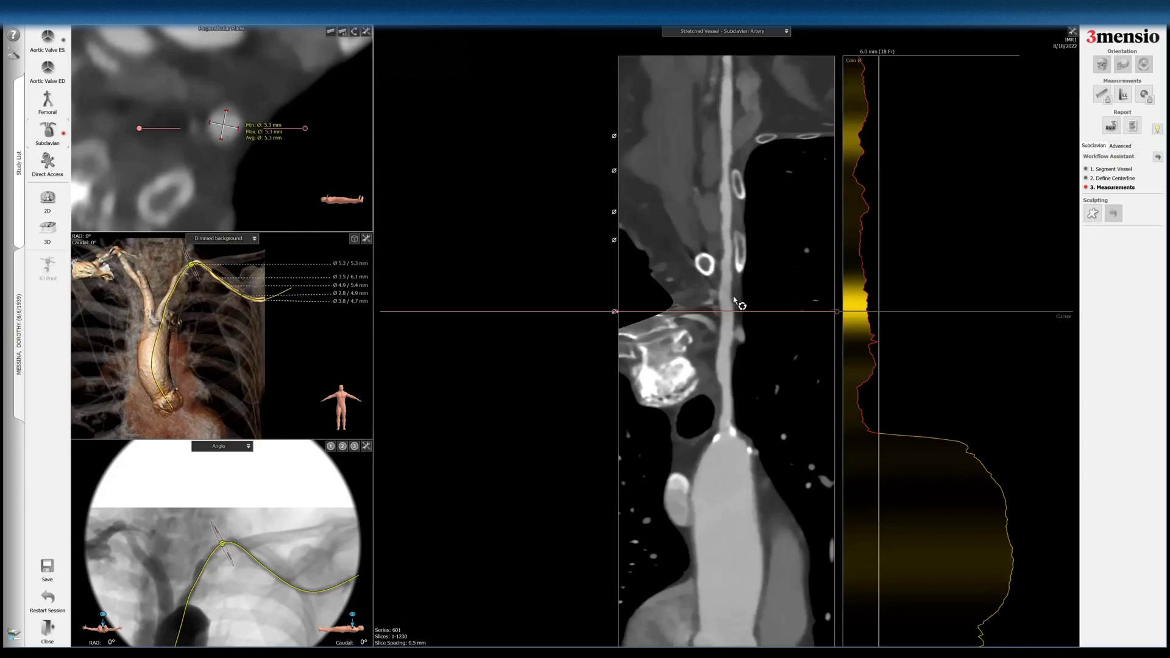
# Measure the min/max diameters of the proximal left subclavian artery below the bend and closer to its aortic origin.
pyautogui.moveTo(724, 315); pyautogui.dragTo(733, 359)
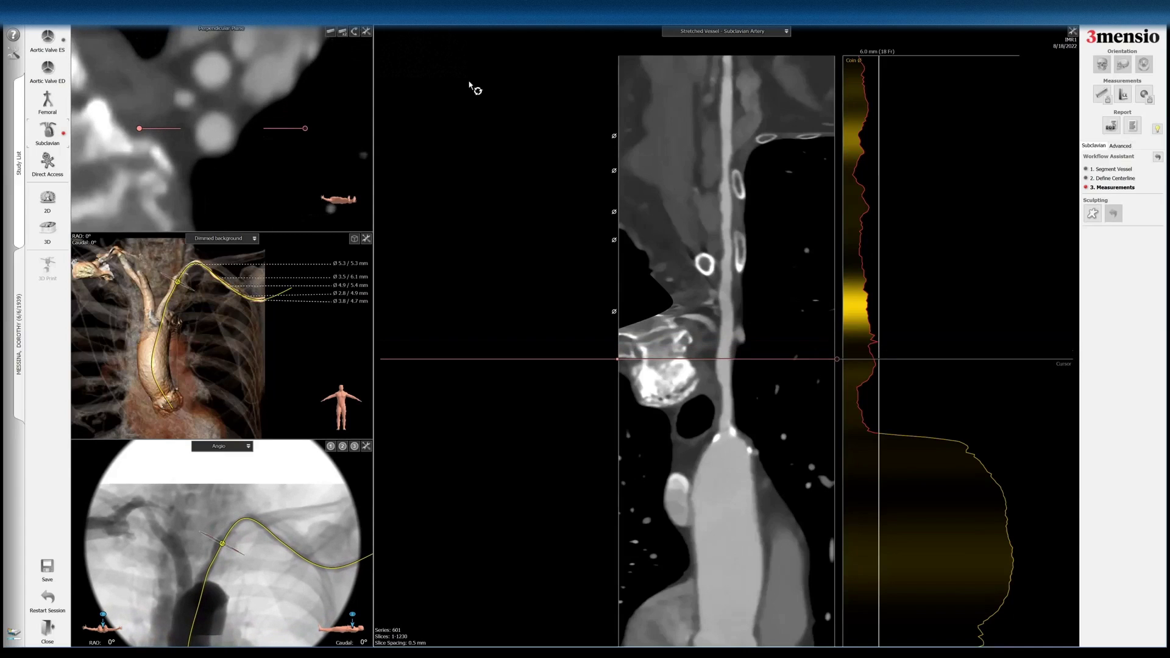
pyautogui.click(343, 34)
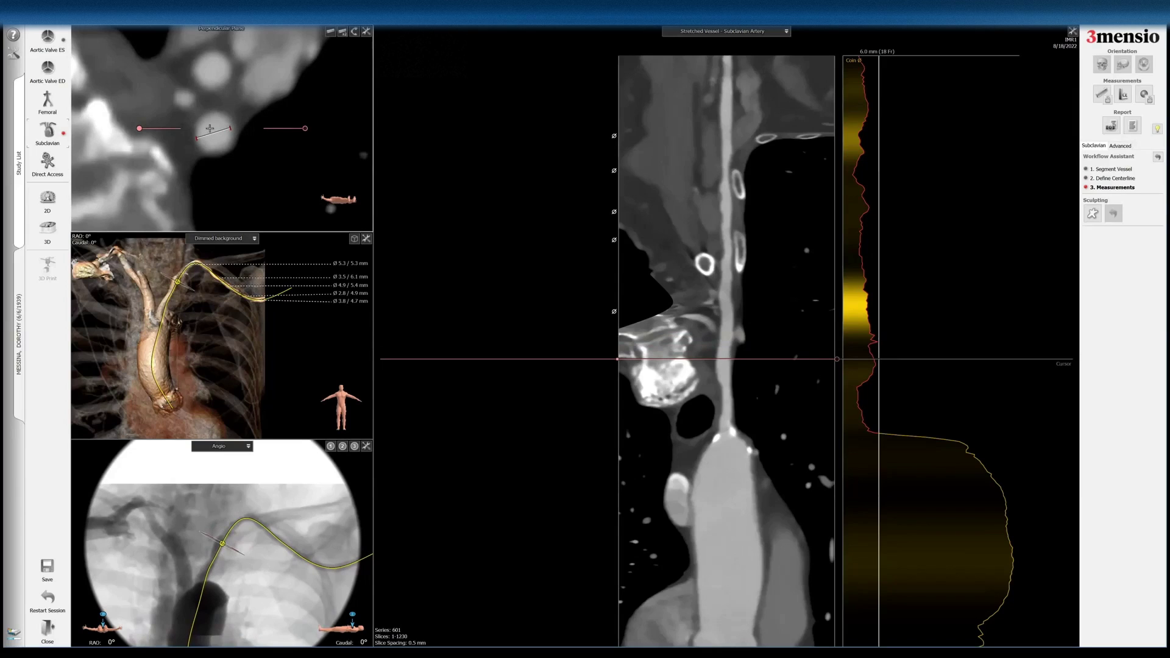
pyautogui.click(221, 151)
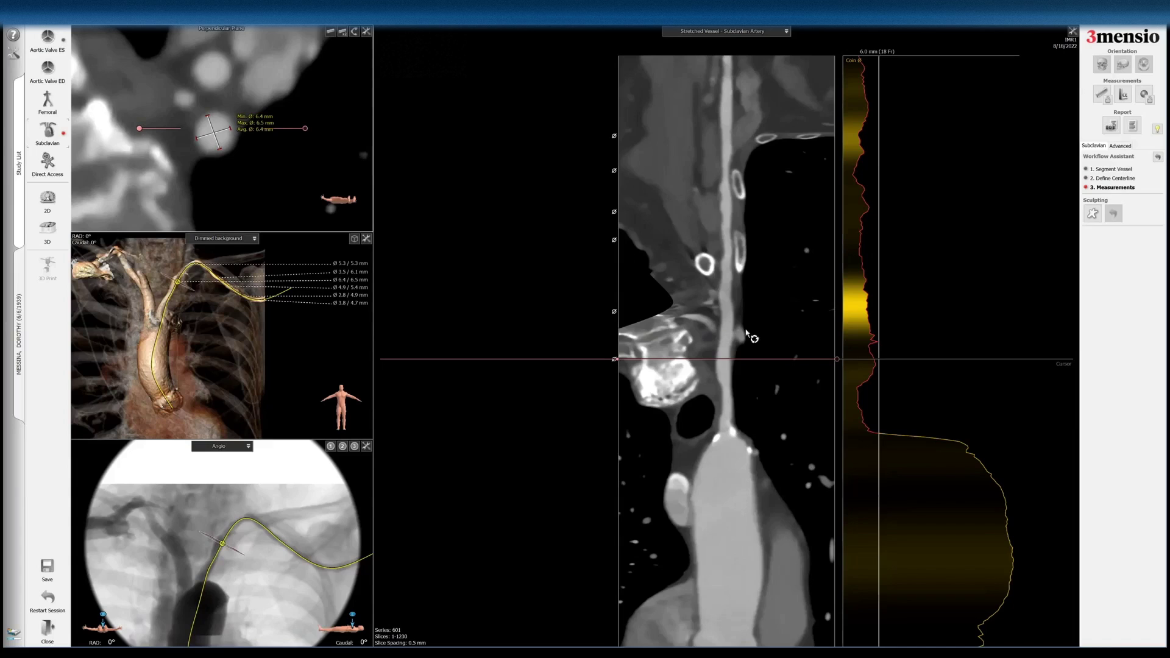
pyautogui.moveTo(738, 356); pyautogui.dragTo(742, 394)
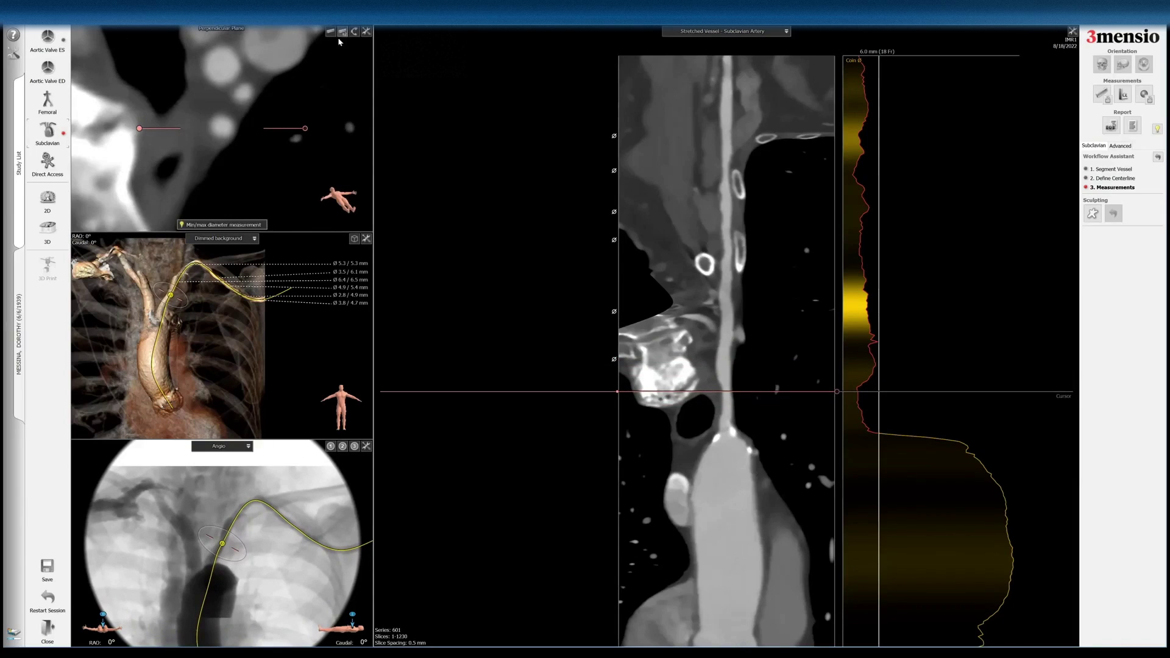
pyautogui.click(220, 127)
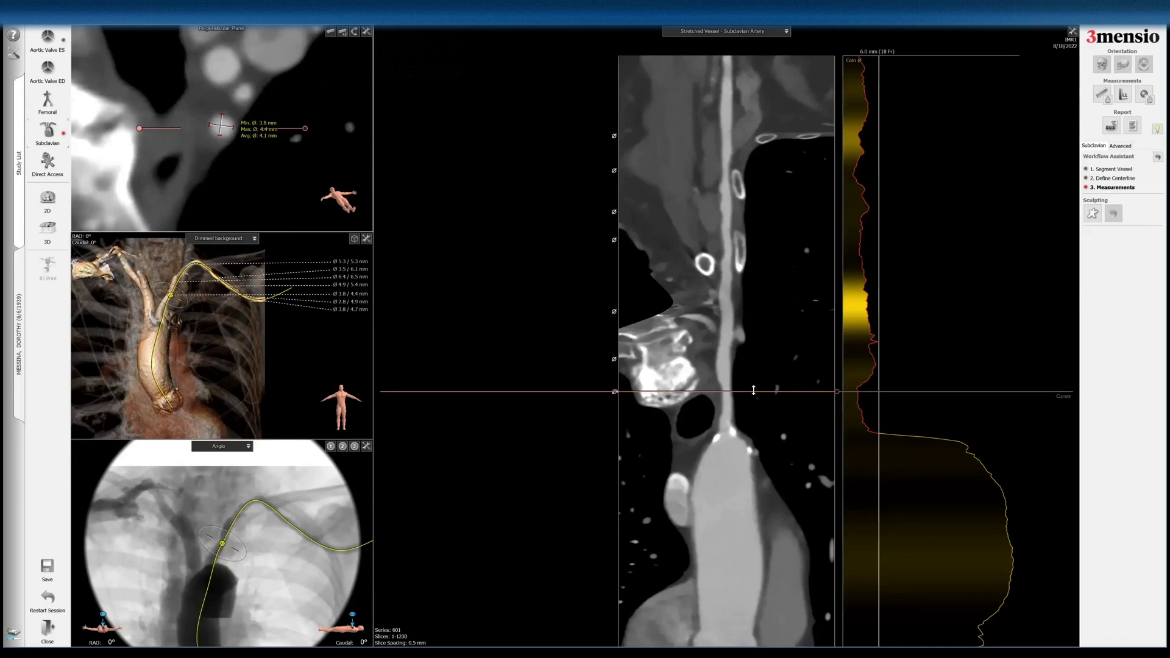
# Measure the min/max diameters of the left subclavian artery just above its aortic origin and at the ostium.
pyautogui.moveTo(730, 387); pyautogui.dragTo(731, 402)
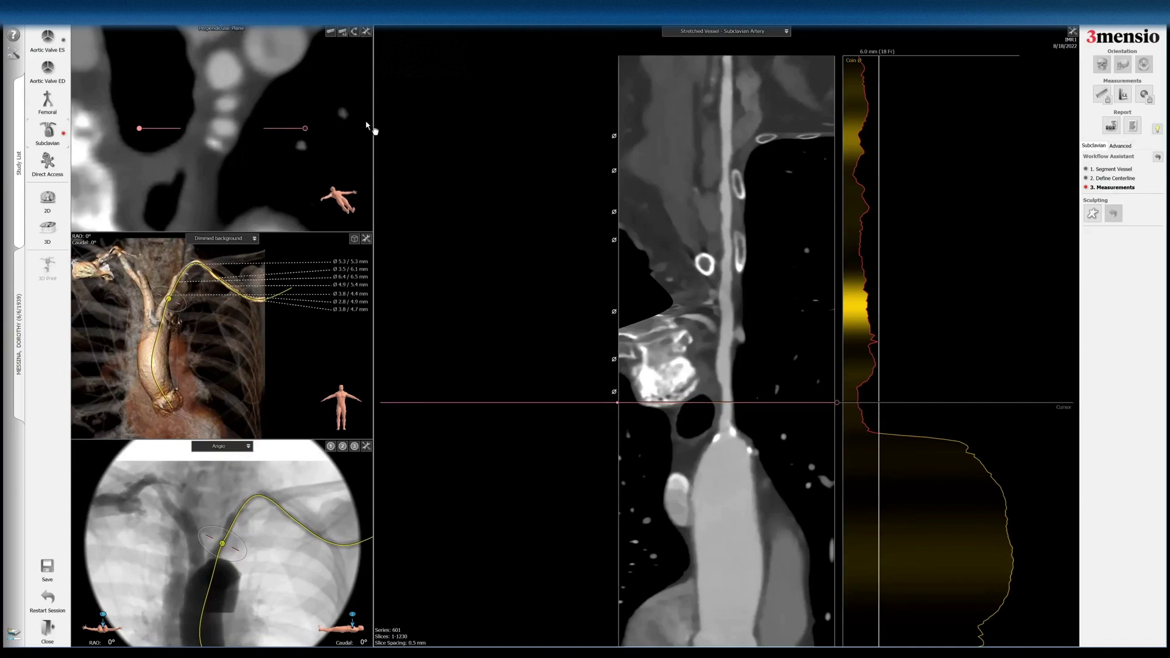
pyautogui.click(342, 33)
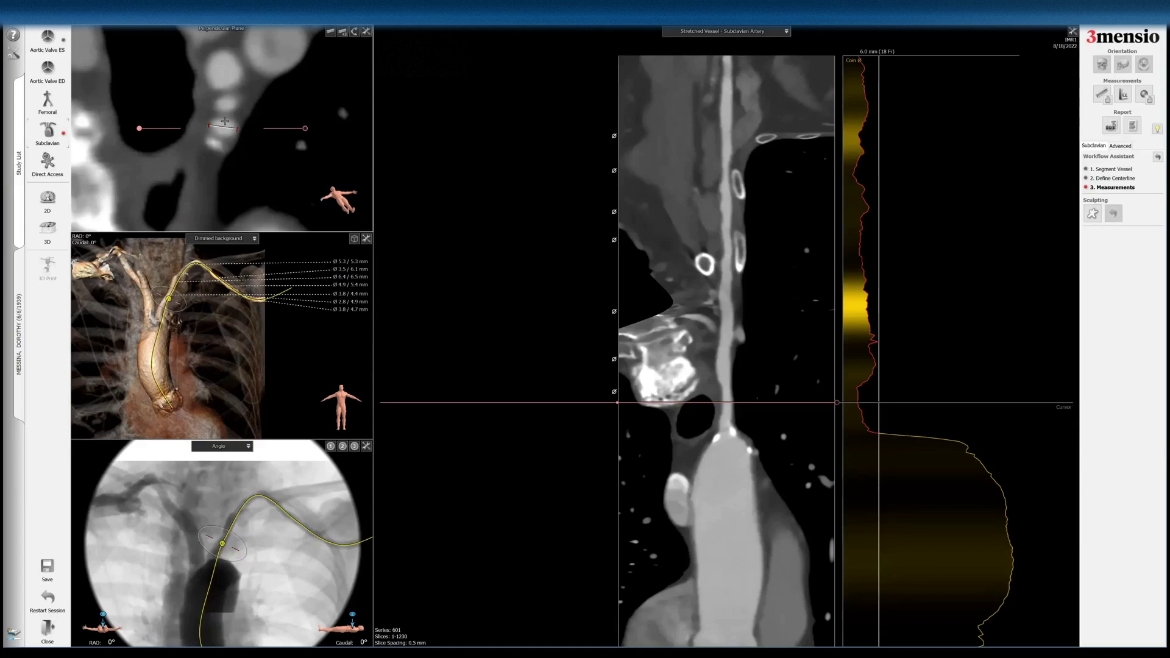
pyautogui.click(223, 128)
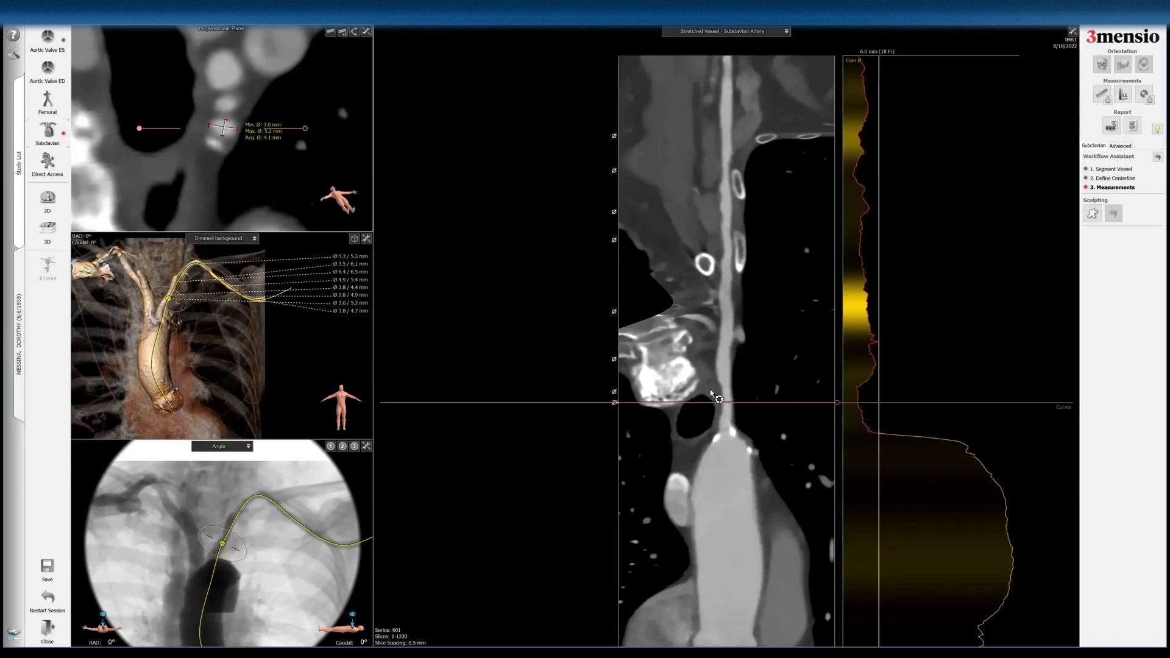
pyautogui.moveTo(721, 403); pyautogui.dragTo(721, 428)
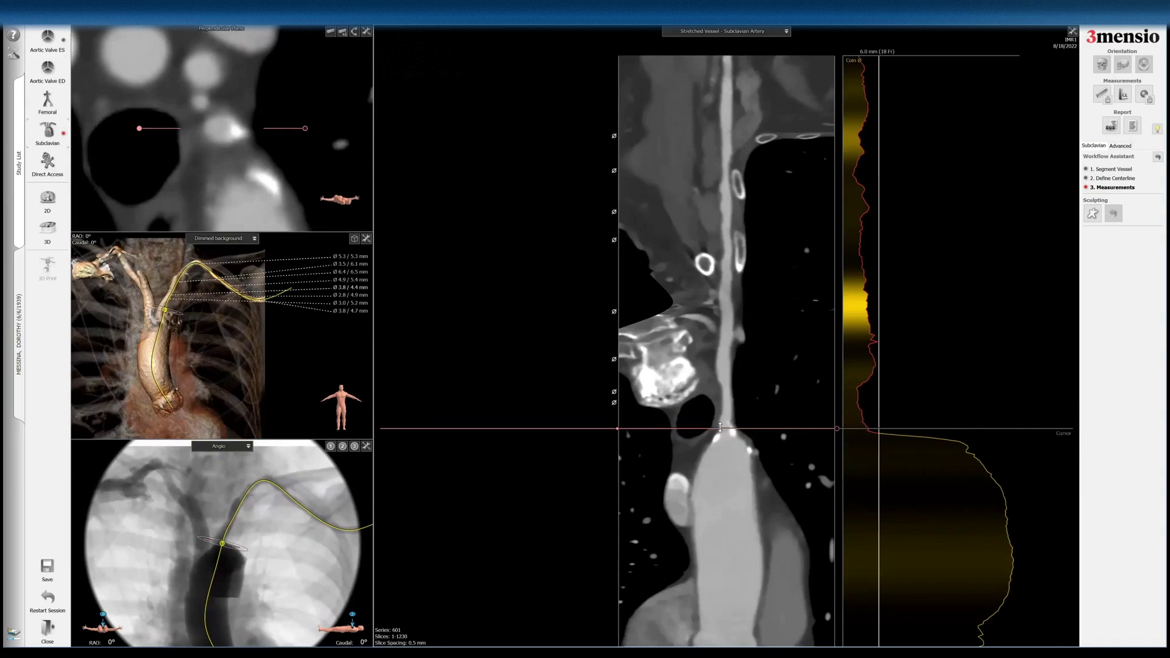
pyautogui.moveTo(202, 127); pyautogui.dragTo(232, 131)
pyautogui.click(217, 116)
pyautogui.click(212, 139)
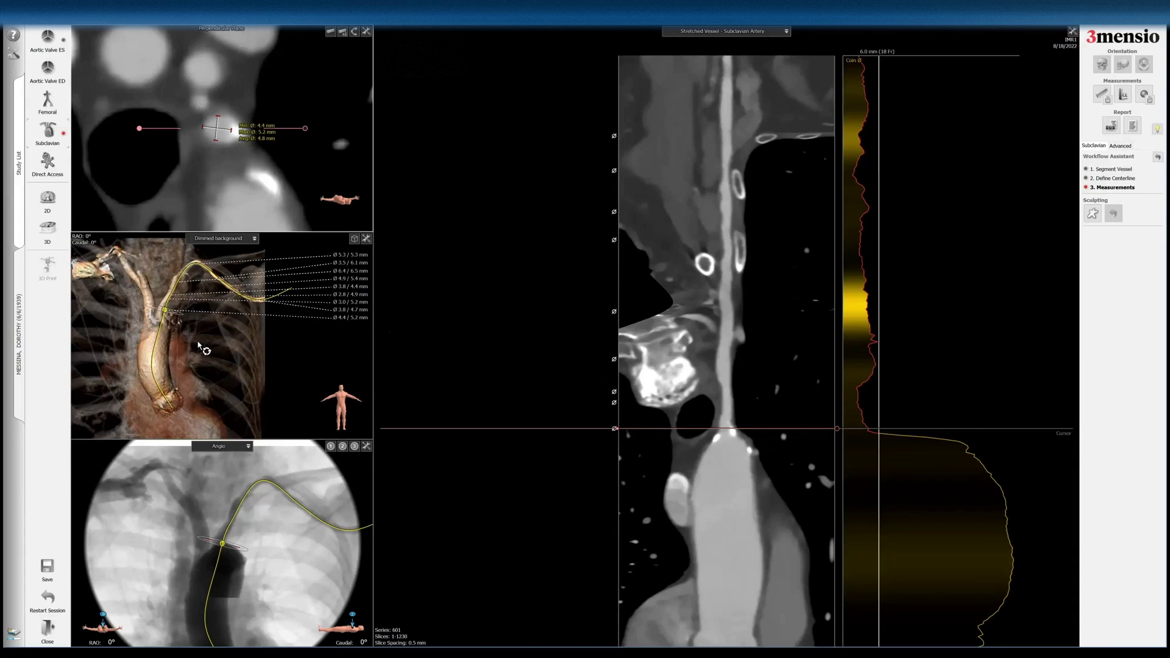
# Set the baseline at the most distal diameter measurement, measure the length from it to the subclavian origin, and place the length marker beside the vessel.
pyautogui.moveTo(563, 427); pyautogui.dragTo(532, 135)
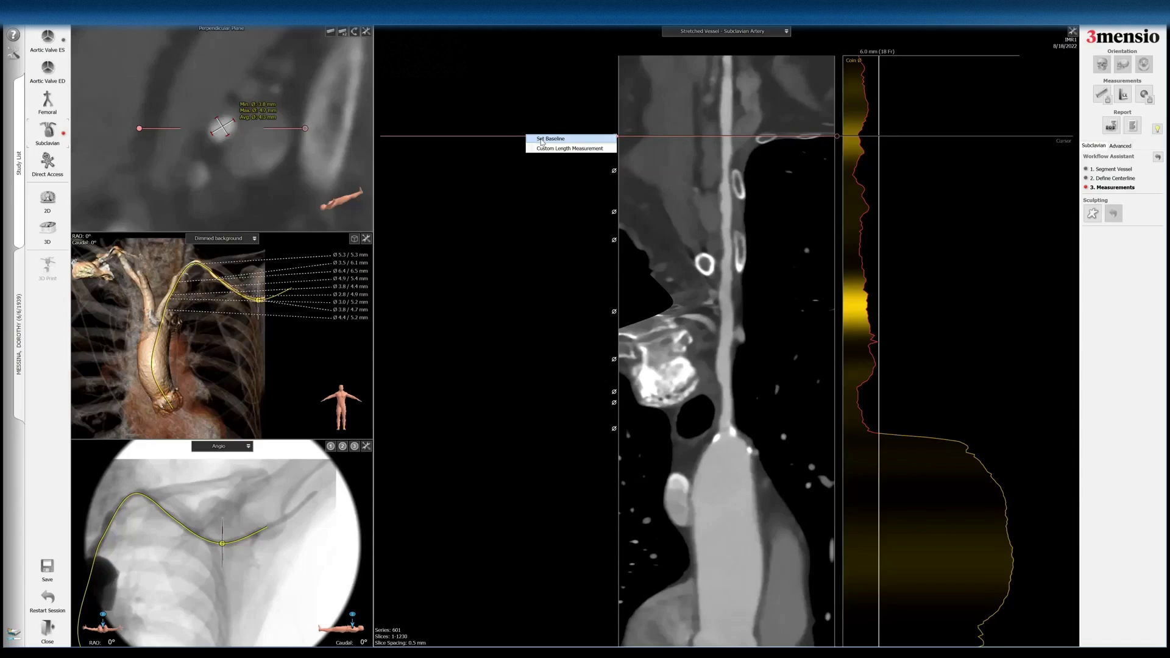
pyautogui.click(551, 139)
pyautogui.moveTo(528, 136); pyautogui.dragTo(503, 430)
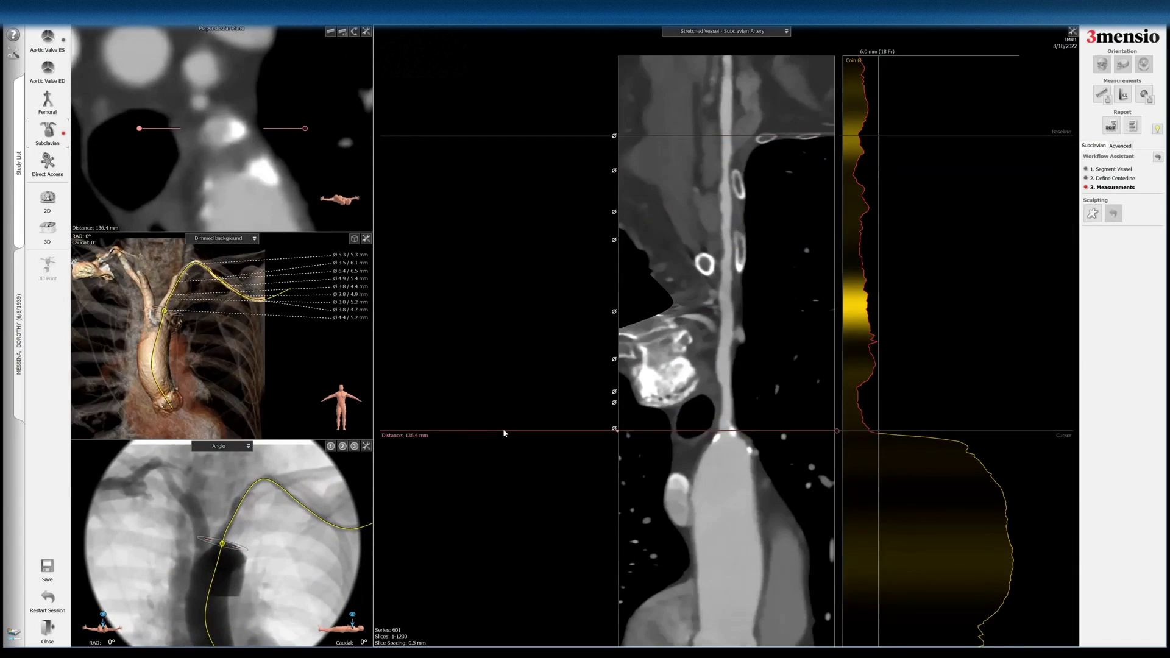
pyautogui.rightClick(503, 430)
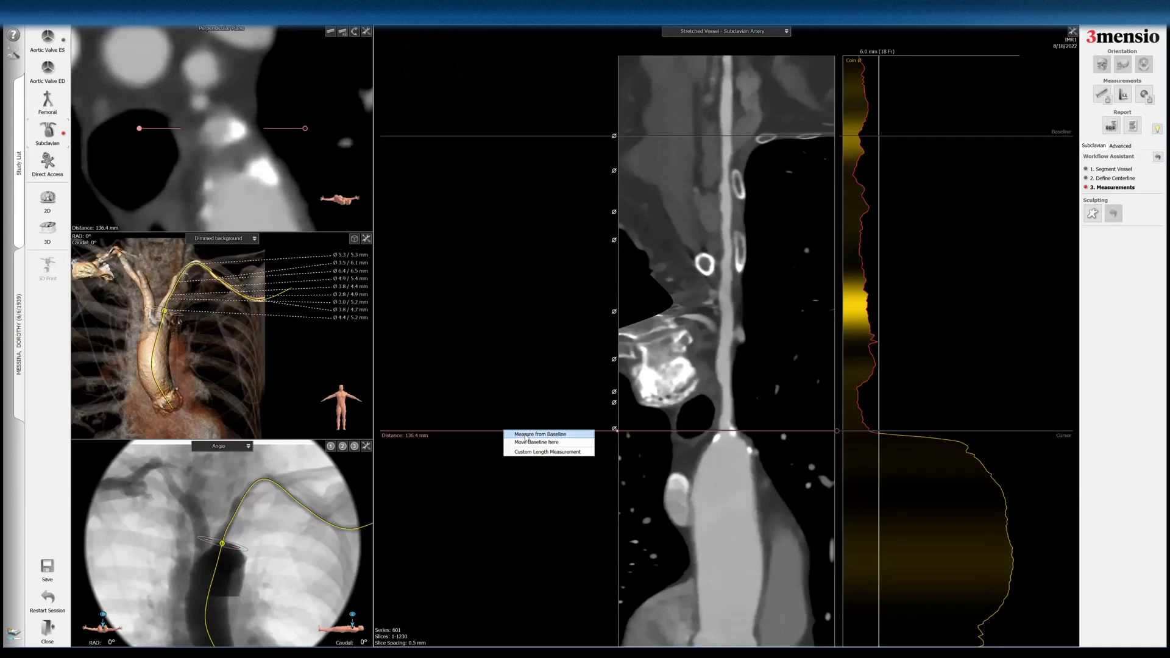
pyautogui.click(526, 435)
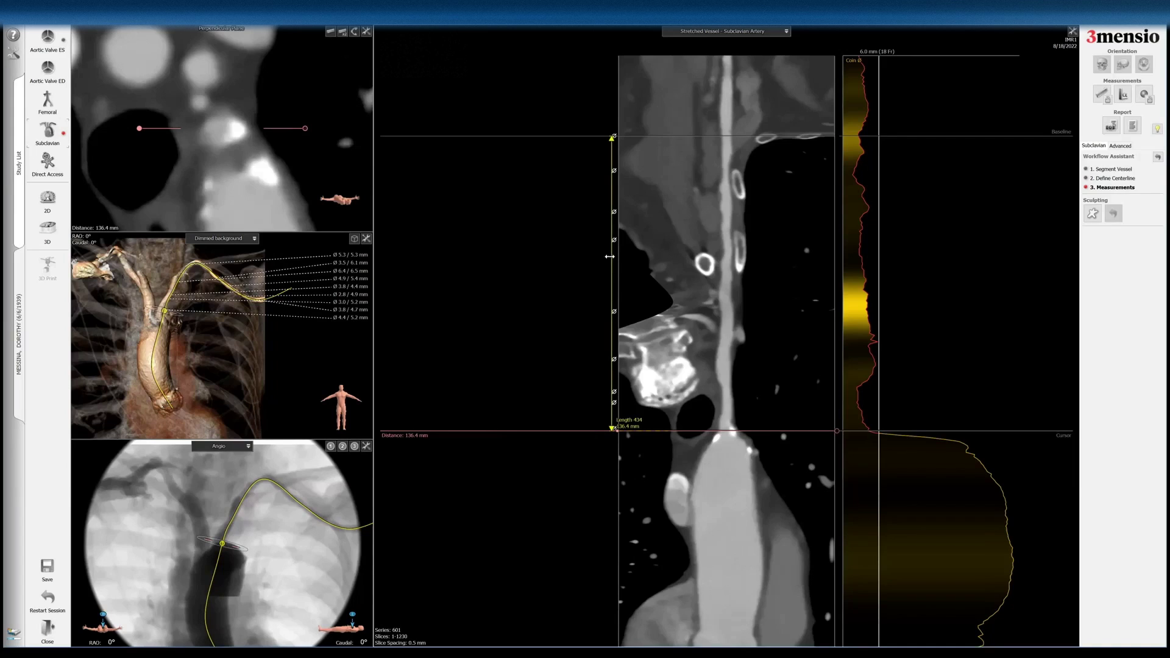
pyautogui.click(565, 273)
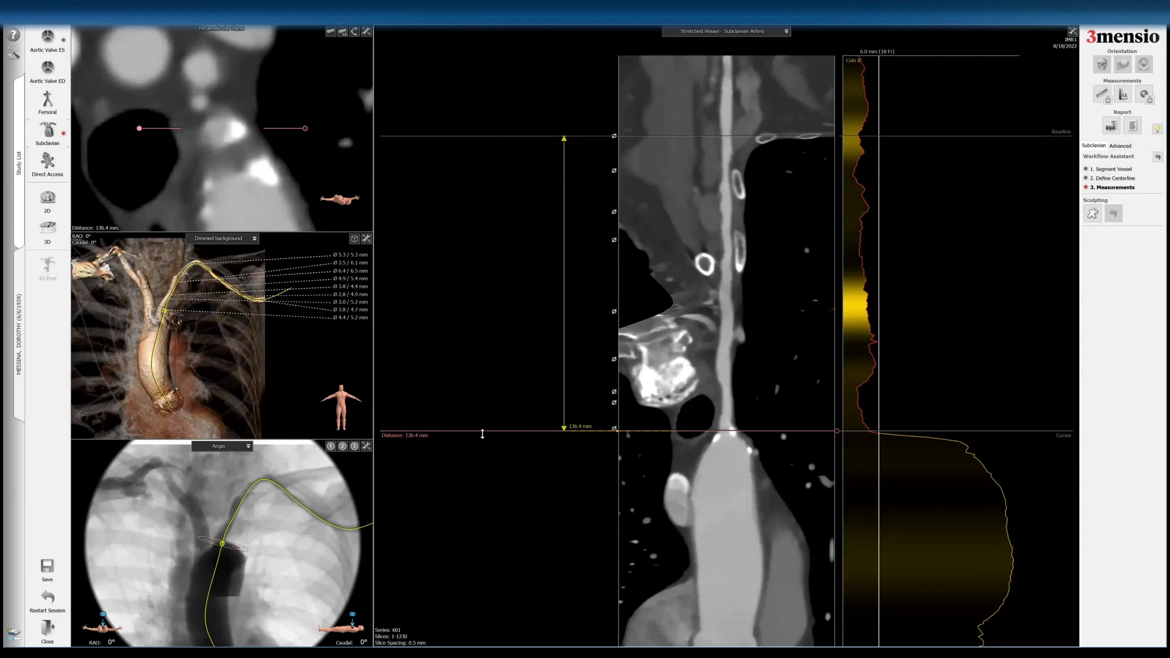
# Measure the length from the baseline to the aortic valve end of the centerline in the stretched vessel view.
pyautogui.moveTo(496, 437); pyautogui.dragTo(469, 635)
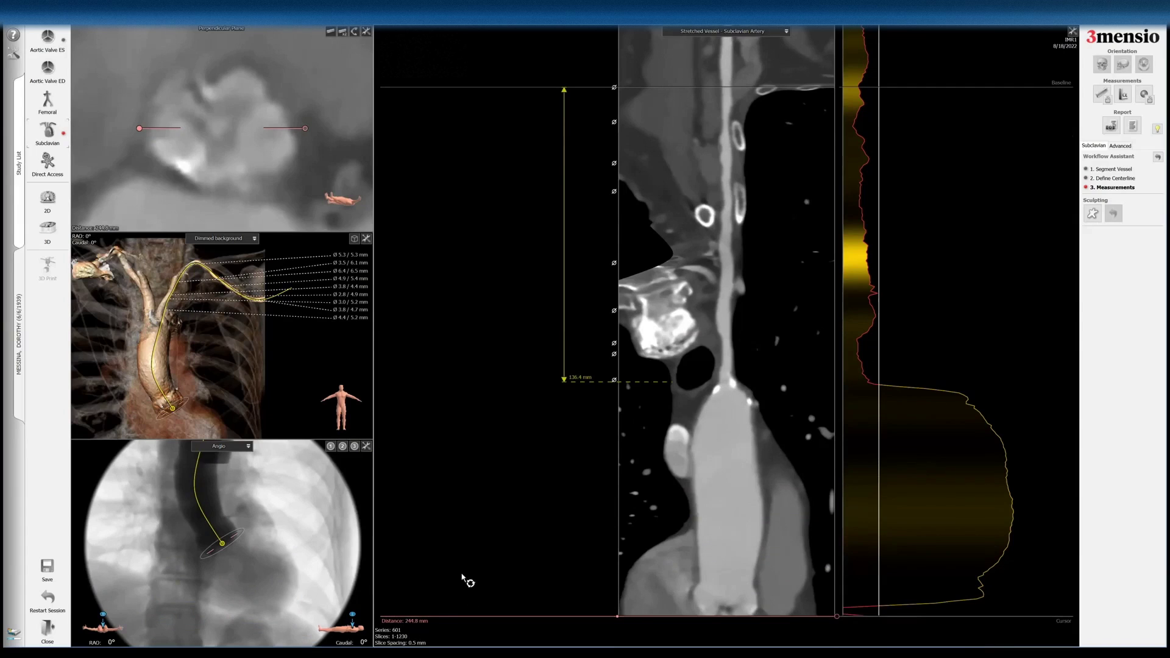
pyautogui.rightClick(481, 616)
pyautogui.click(516, 619)
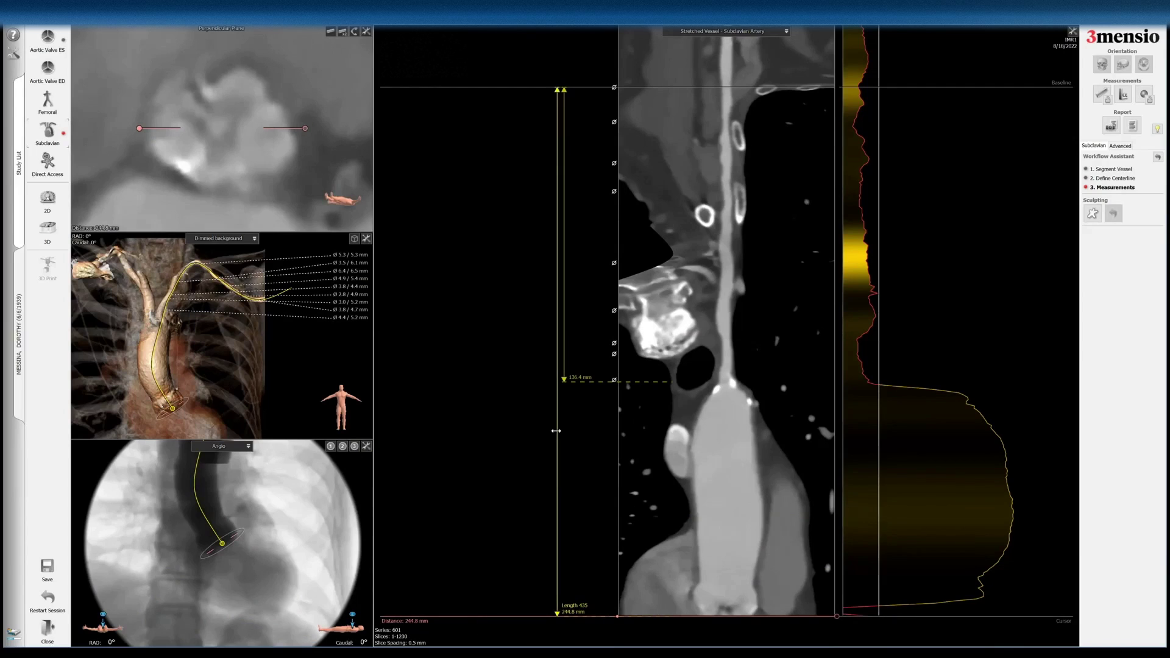
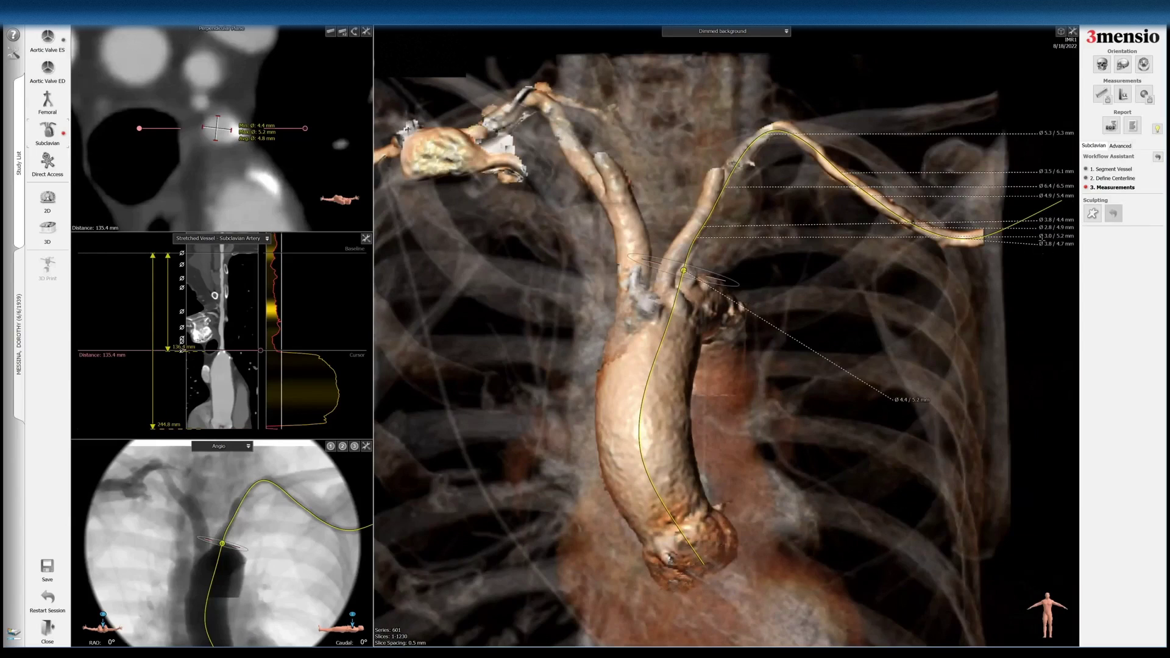
# Spread the diameter labels in the 3D view around the subclavian artery so each sits near its own measurement location without overlapping.
pyautogui.moveTo(1056, 235); pyautogui.dragTo(939, 353)
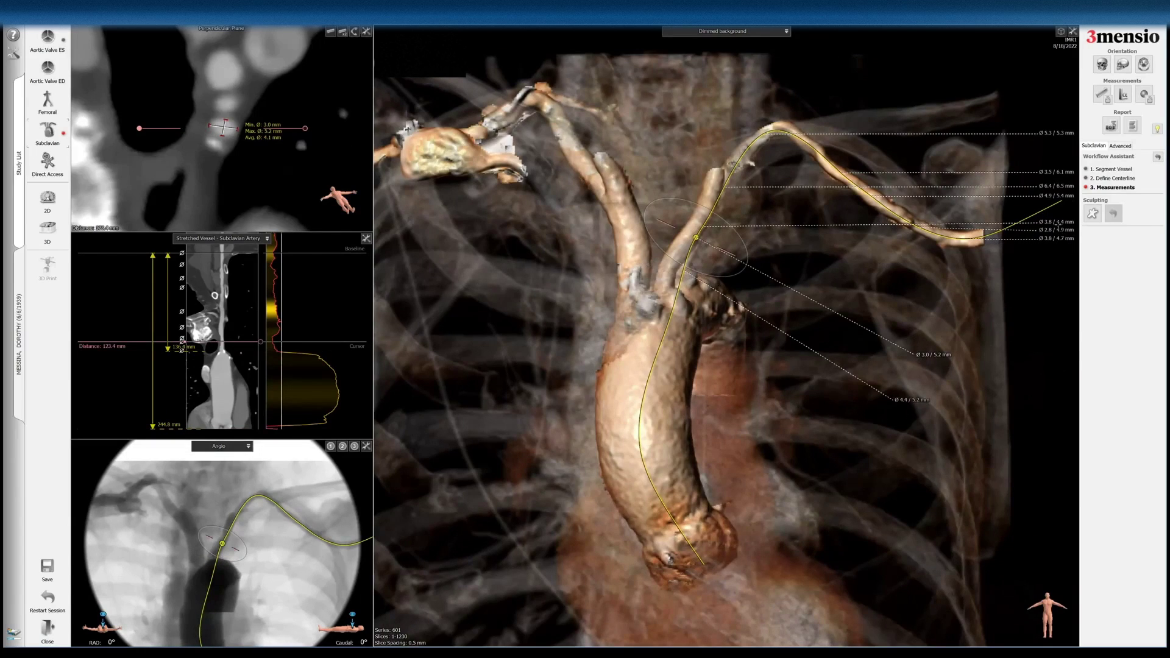
pyautogui.press('Up')
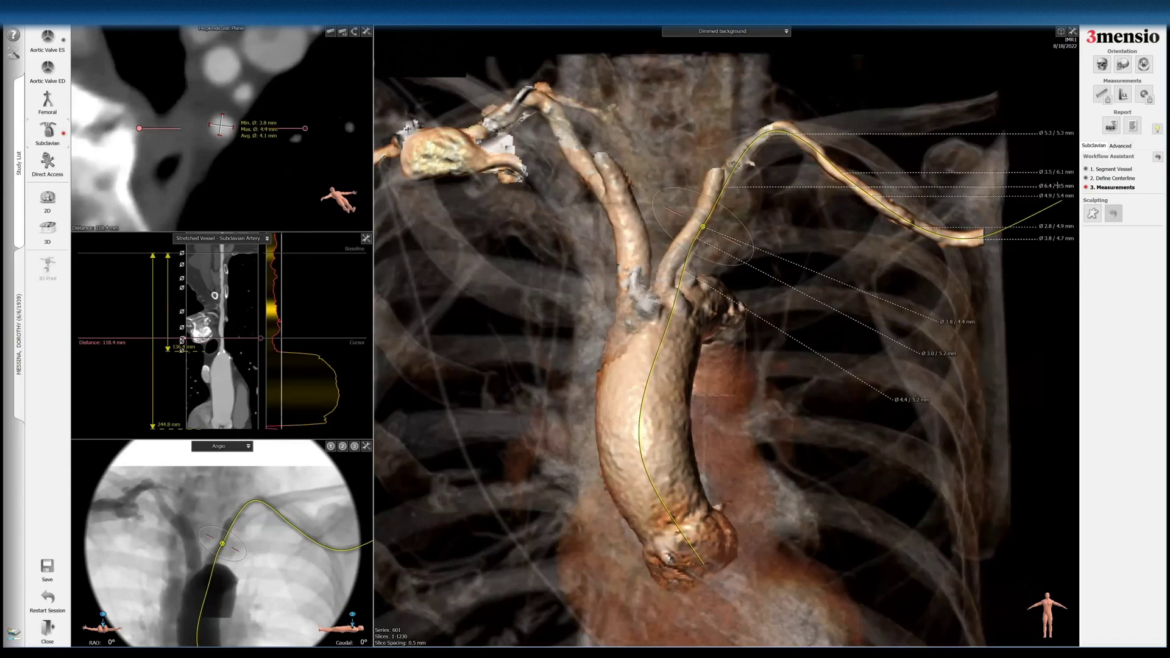
pyautogui.press('Up')
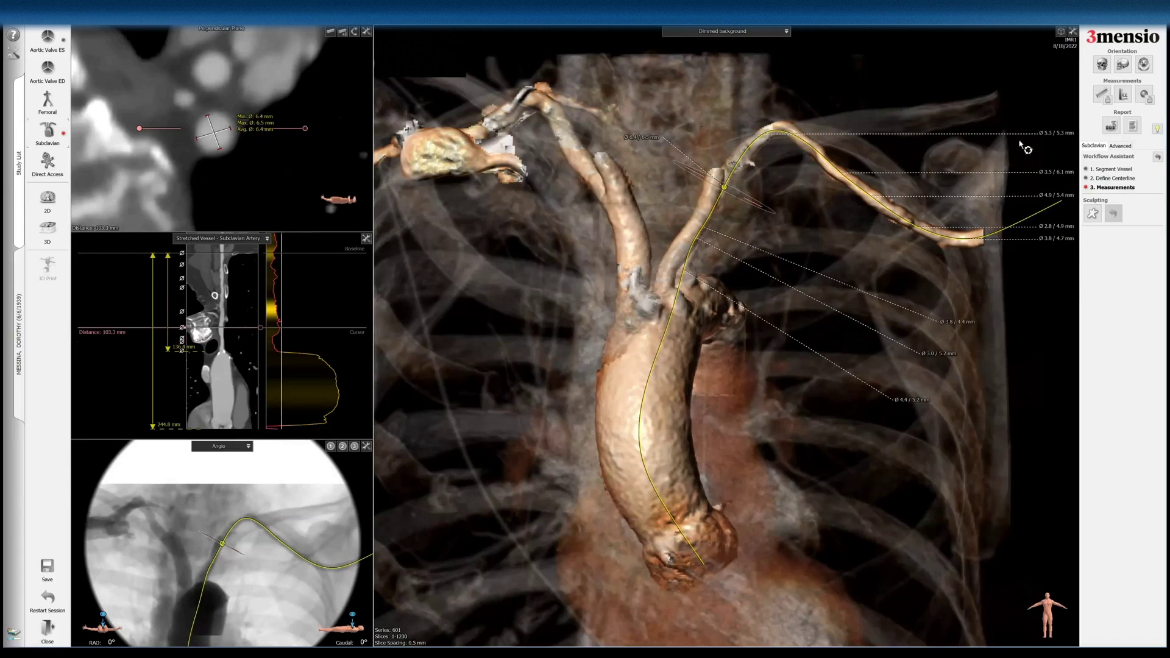
pyautogui.press('Up')
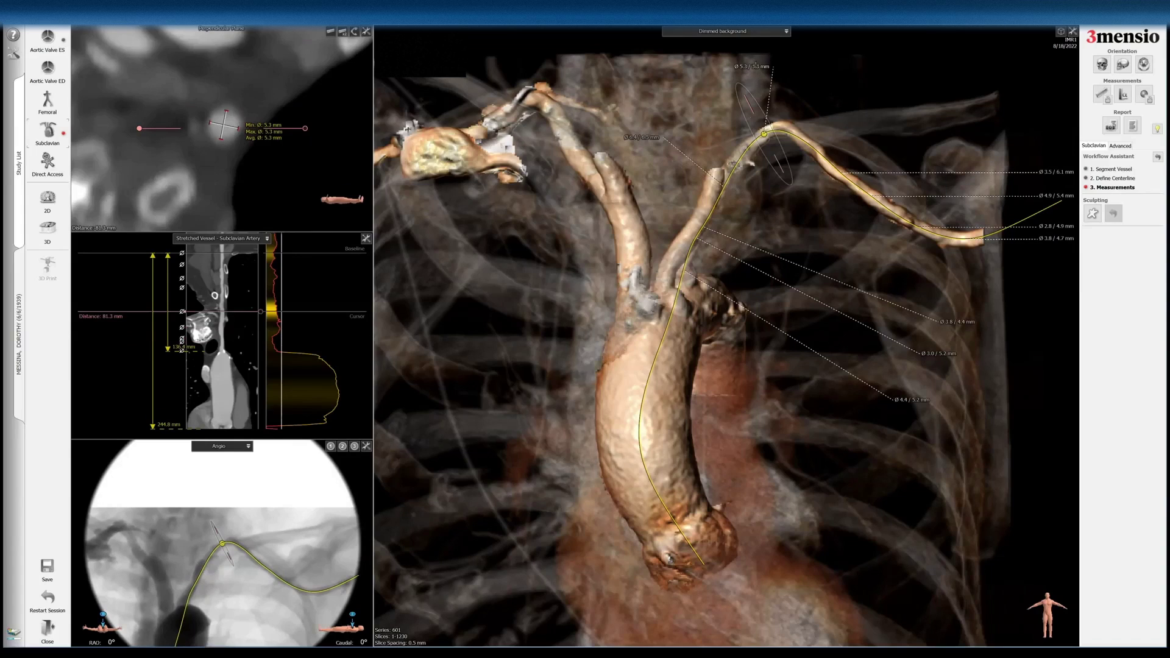
pyautogui.press('Up')
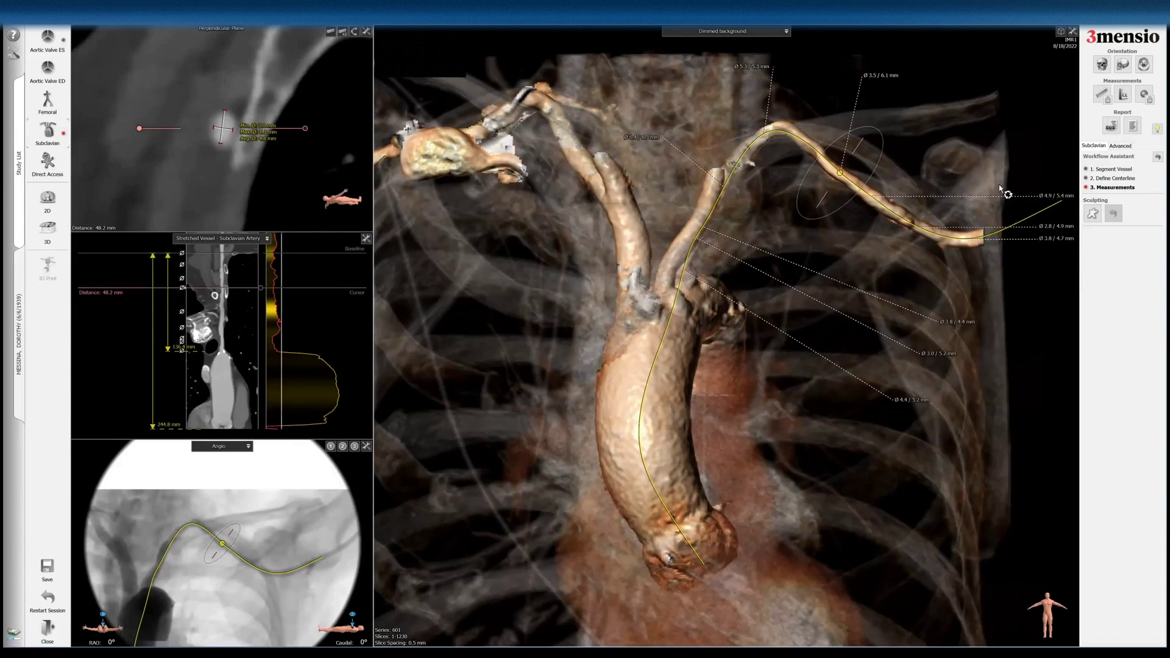
pyautogui.moveTo(1039, 199); pyautogui.dragTo(947, 116)
pyautogui.moveTo(1054, 228); pyautogui.dragTo(978, 155)
pyautogui.moveTo(1057, 240); pyautogui.dragTo(944, 288)
pyautogui.moveTo(1000, 197); pyautogui.dragTo(1000, 196)
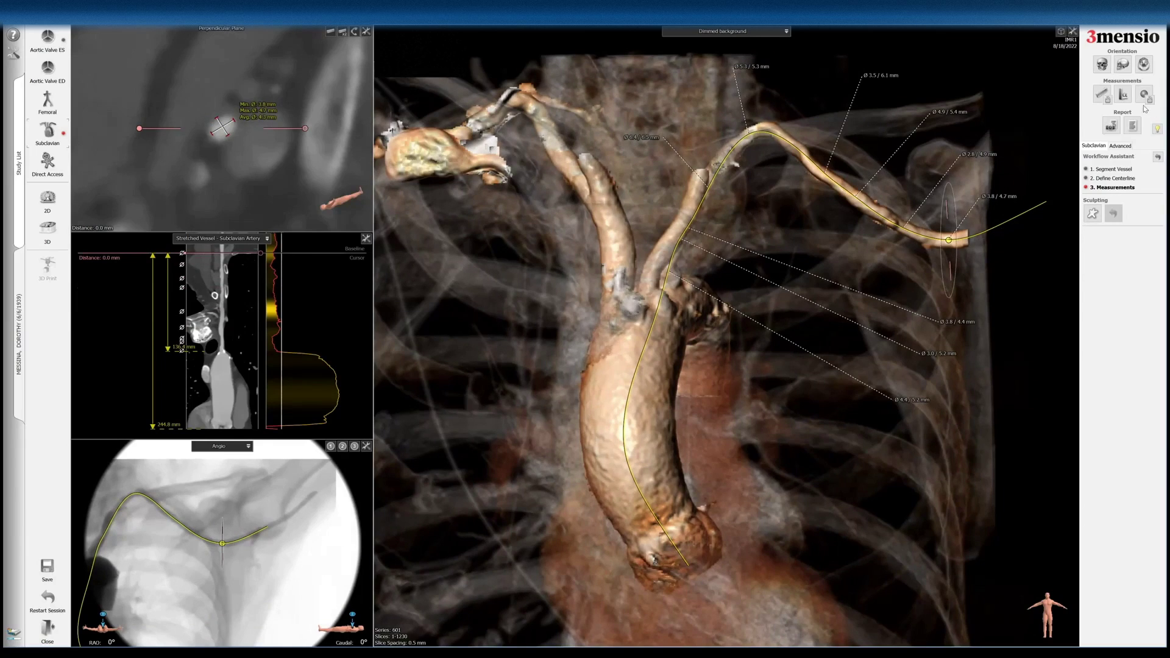
# Start a report screenshot of the 3D view and arrange the 3.8/4.7, 2.8/4.9, 4.9/5.4 and 3.5/6.1 mm pictures around the distal artery.
pyautogui.click(1117, 128)
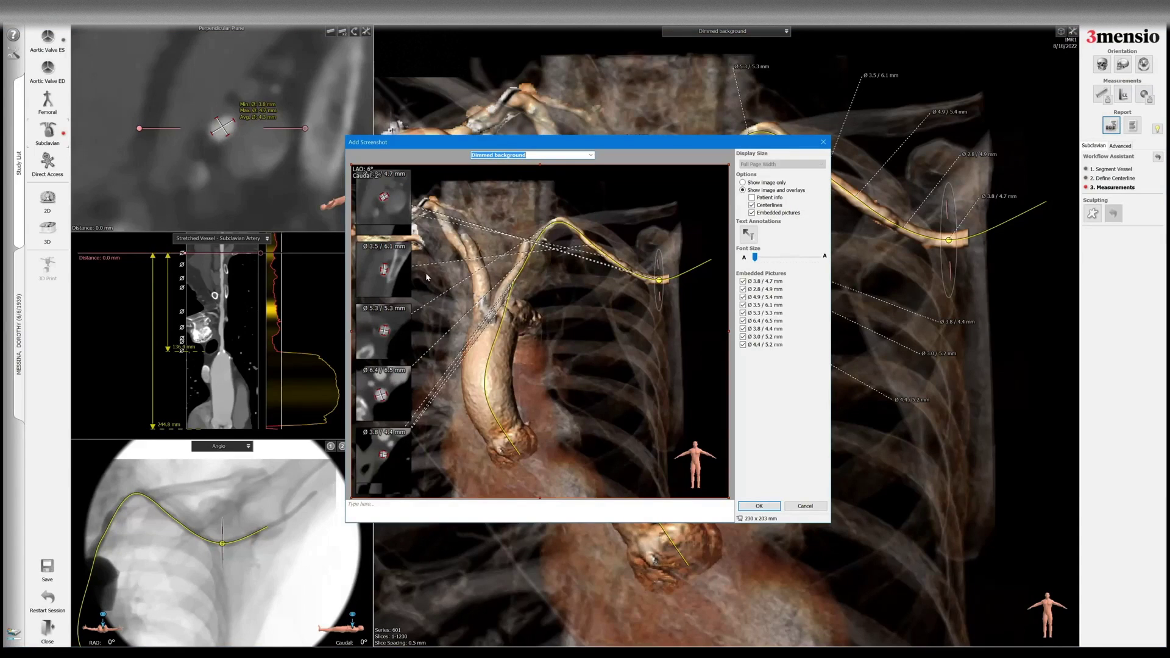
pyautogui.moveTo(389, 205); pyautogui.dragTo(639, 213)
pyautogui.moveTo(385, 207); pyautogui.dragTo(665, 355)
pyautogui.moveTo(399, 261); pyautogui.dragTo(639, 340)
pyautogui.moveTo(582, 309); pyautogui.dragTo(685, 342)
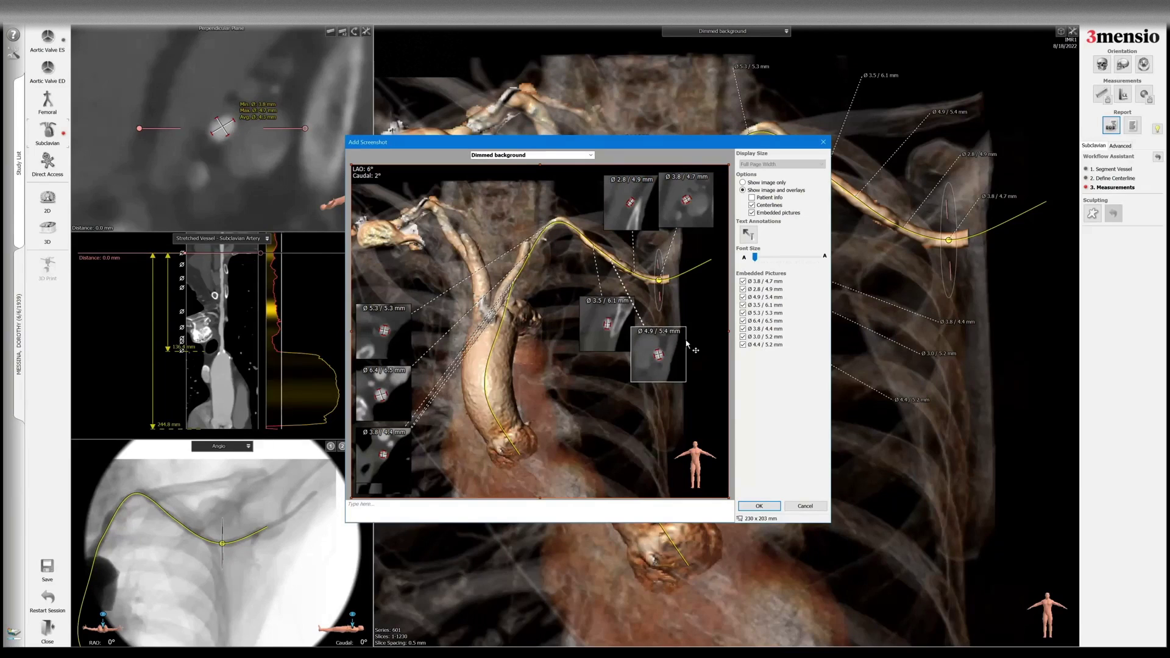
# Place the 5.3/5.3 mm picture above the bend and space the more proximal cross-section pictures in a column beside the aorta.
pyautogui.moveTo(391, 318); pyautogui.dragTo(499, 190)
pyautogui.moveTo(390, 367); pyautogui.dragTo(393, 236)
pyautogui.moveTo(379, 451); pyautogui.dragTo(376, 327)
pyautogui.moveTo(384, 468); pyautogui.dragTo(378, 395)
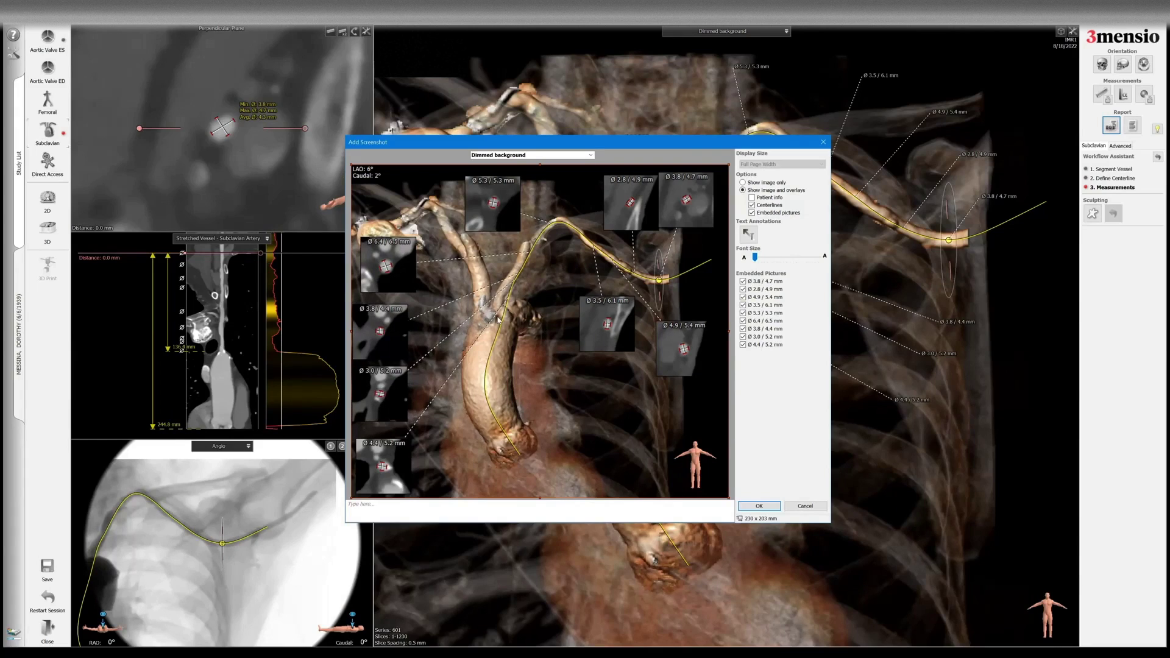
# Title the screenshot Left Subclavian Overview and add it to the report.
pyautogui.click(573, 155)
pyautogui.click(574, 171)
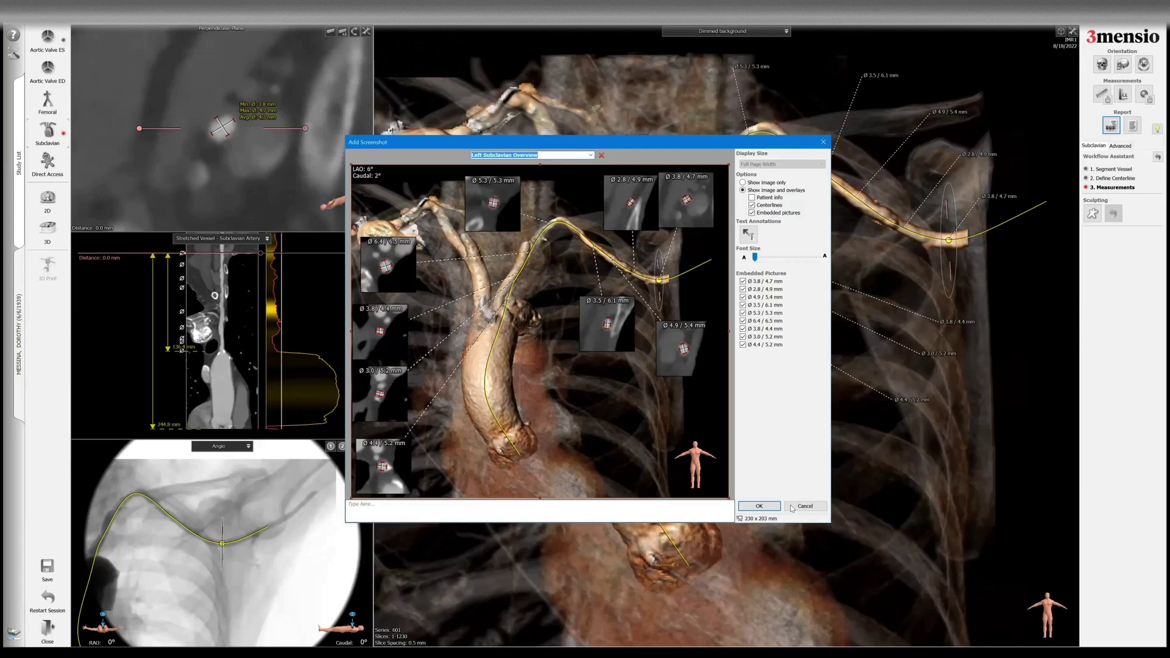
pyautogui.click(759, 506)
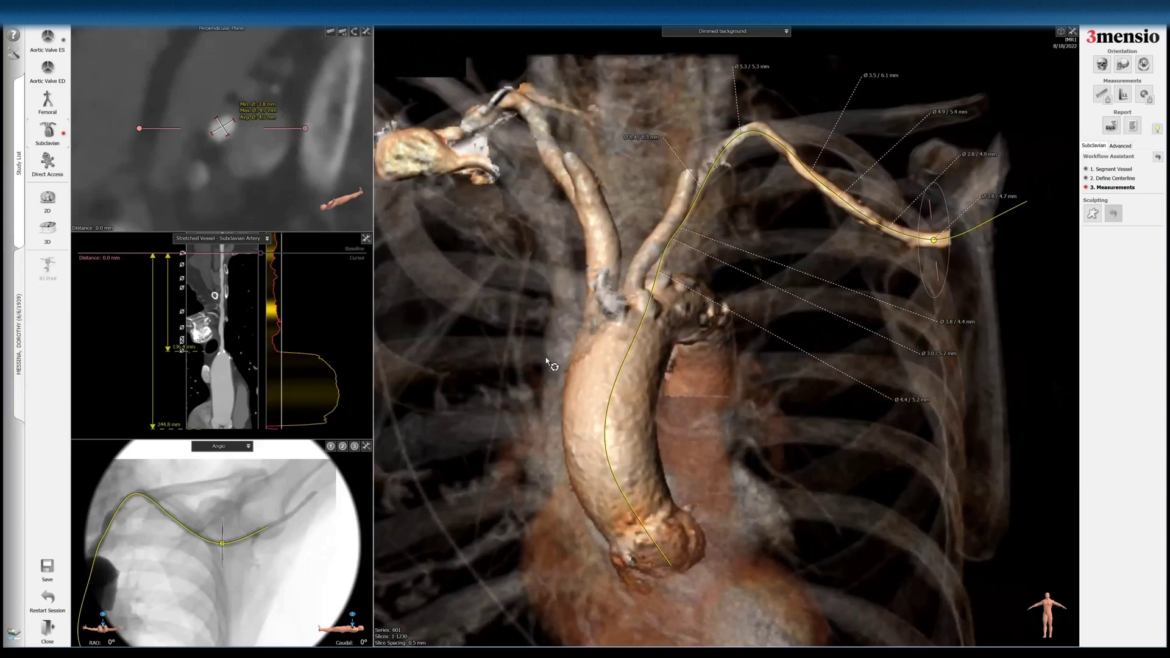
# Start a second report screenshot of the 3D view at LAO 58° and arrange the four distal cross-section pictures around the distal artery.
pyautogui.moveTo(546, 359); pyautogui.dragTo(657, 474)
pyautogui.moveTo(723, 296); pyautogui.dragTo(802, 295, button='middle')
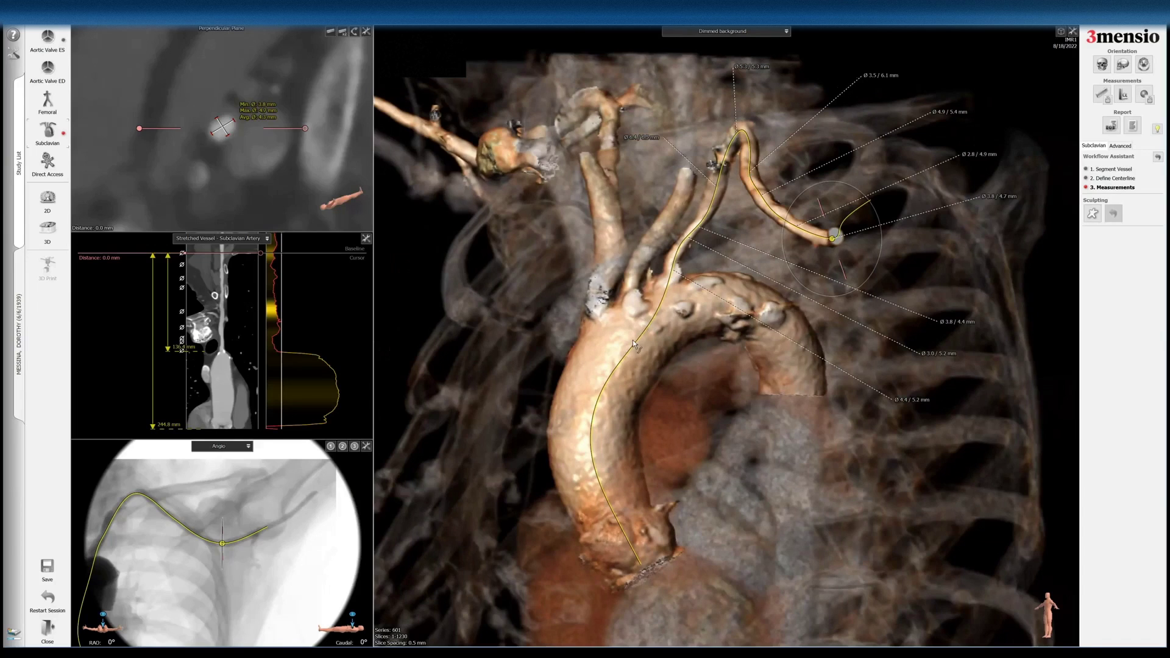
pyautogui.click(1112, 124)
pyautogui.moveTo(373, 215); pyautogui.dragTo(670, 212)
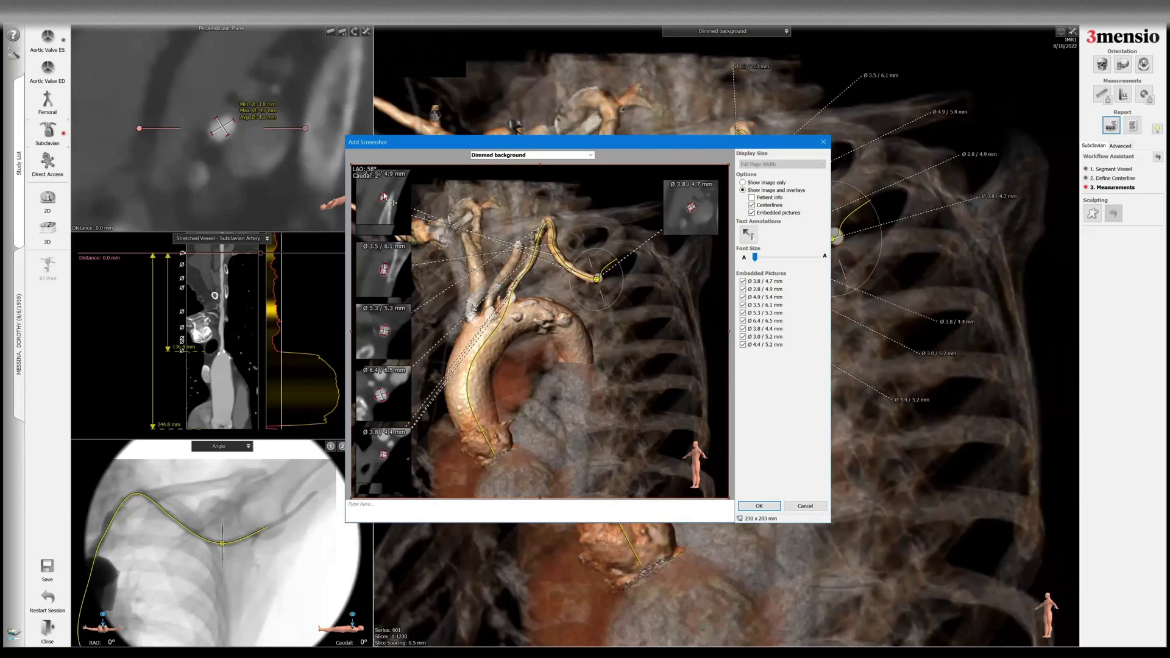
pyautogui.moveTo(570, 219); pyautogui.dragTo(623, 212)
pyautogui.moveTo(399, 208); pyautogui.dragTo(675, 361)
pyautogui.moveTo(383, 265); pyautogui.dragTo(591, 342)
# Place the 5.3/5.3 mm picture above the arch vessels and align the proximal cross-section pictures in a column in the LAO screenshot.
pyautogui.moveTo(378, 323); pyautogui.dragTo(436, 202)
pyautogui.moveTo(394, 389); pyautogui.dragTo(399, 278)
pyautogui.moveTo(390, 457); pyautogui.dragTo(392, 351)
pyautogui.moveTo(387, 485); pyautogui.dragTo(387, 427)
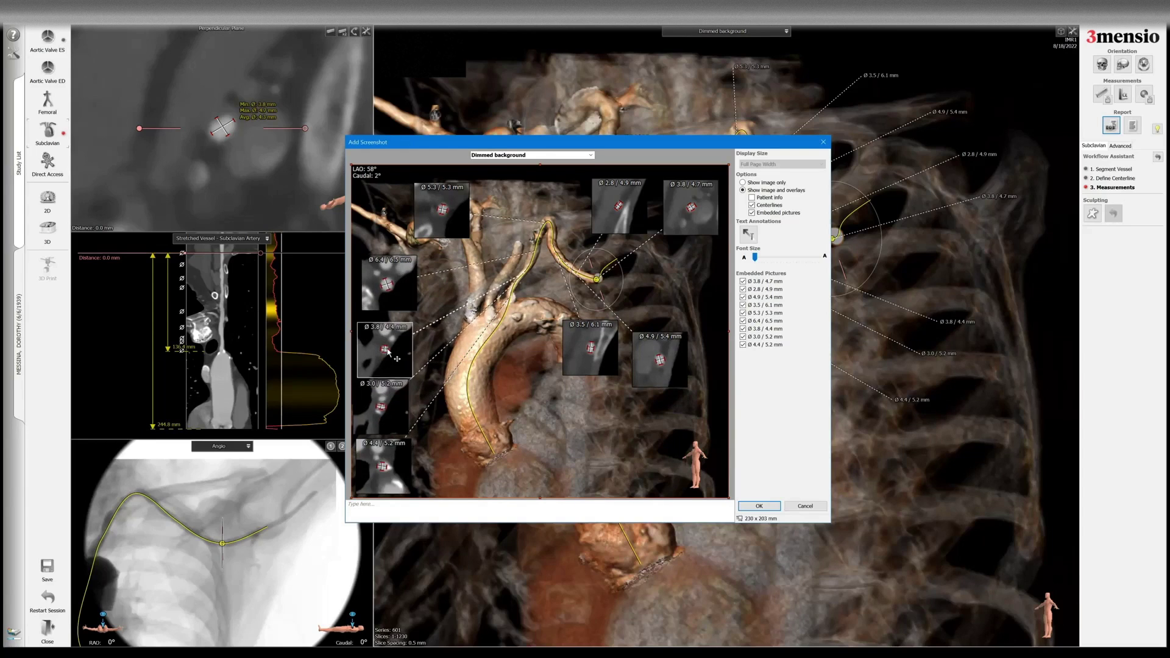
pyautogui.moveTo(392, 339); pyautogui.dragTo(388, 333)
pyautogui.moveTo(390, 287); pyautogui.dragTo(383, 281)
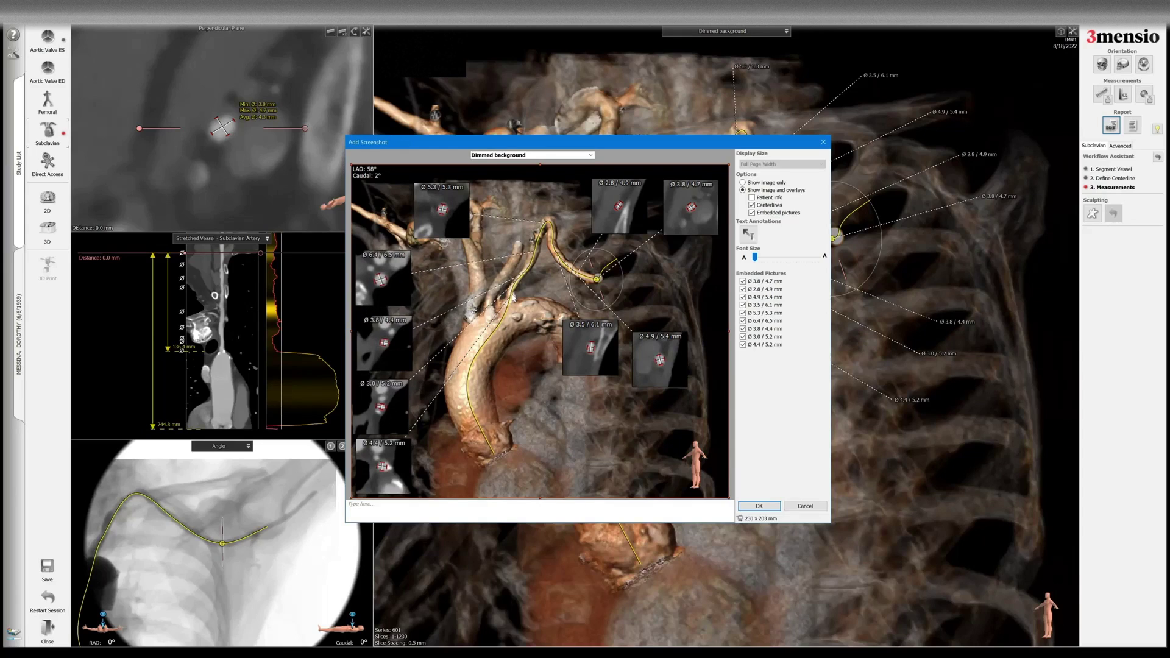
# Title the LAO screenshot Left Subclavian Overview and add it to the report.
pyautogui.click(590, 156)
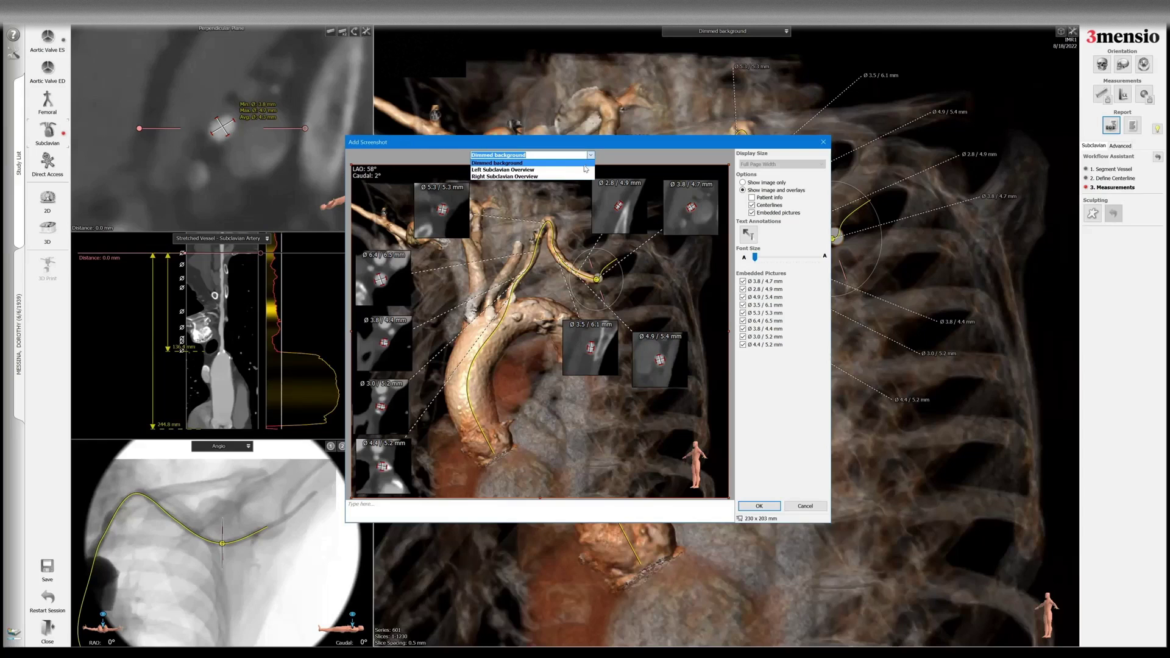
pyautogui.click(549, 170)
pyautogui.click(758, 507)
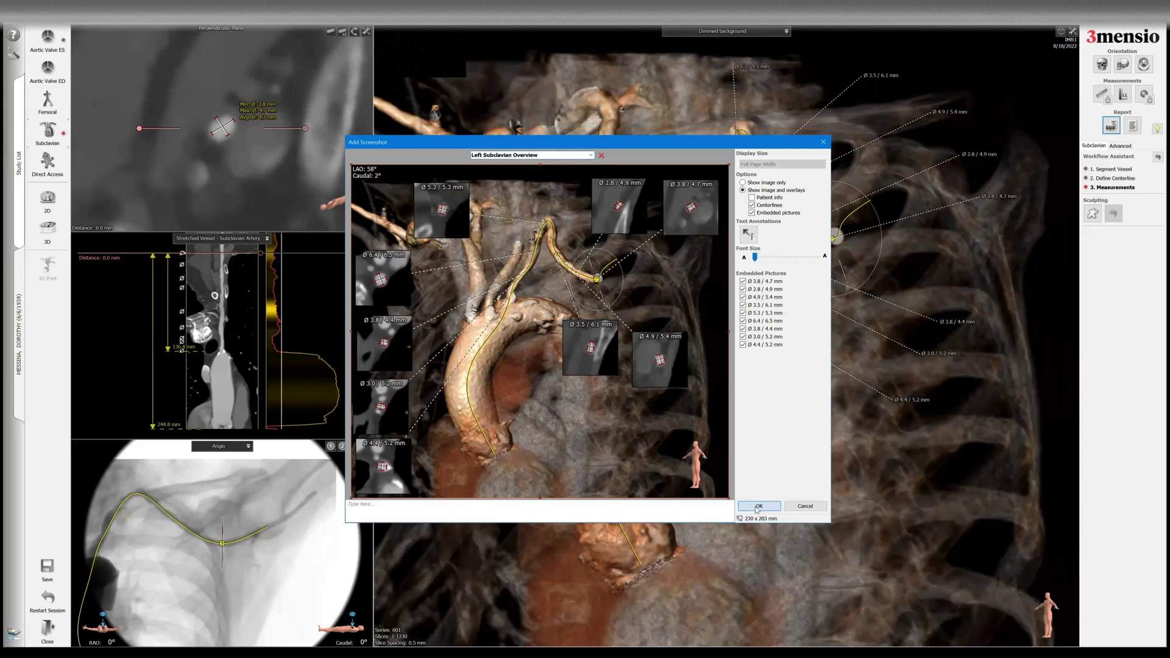
pyautogui.moveTo(889, 417); pyautogui.dragTo(796, 400)
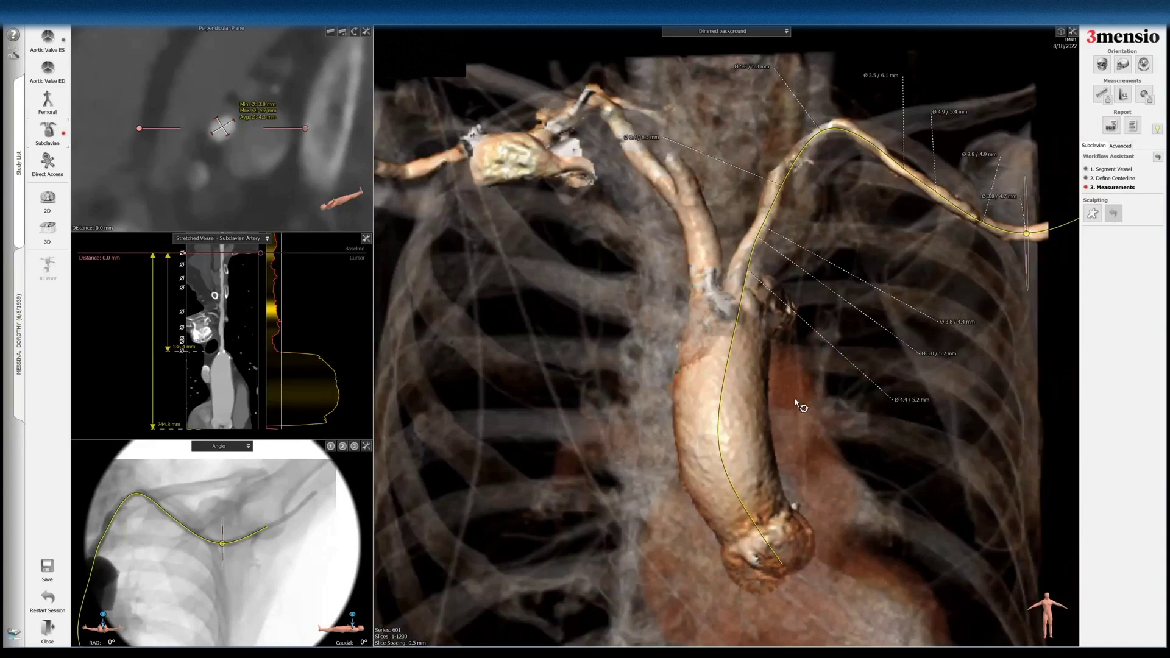
pyautogui.moveTo(718, 396); pyautogui.dragTo(914, 412)
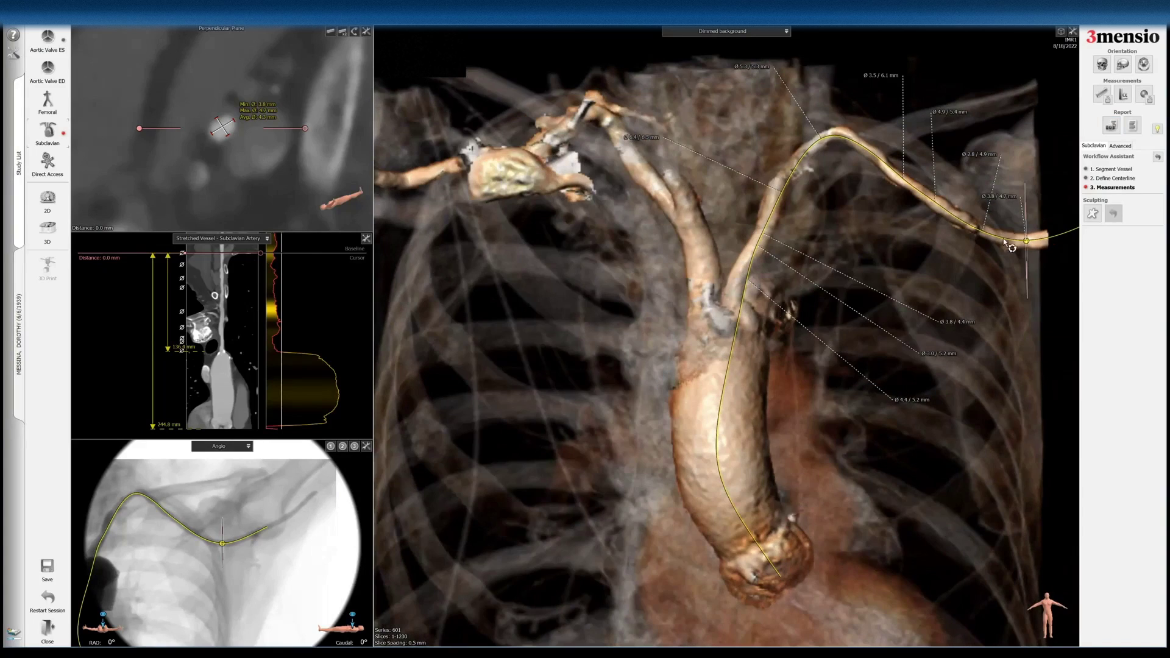
pyautogui.moveTo(868, 150); pyautogui.dragTo(744, 289)
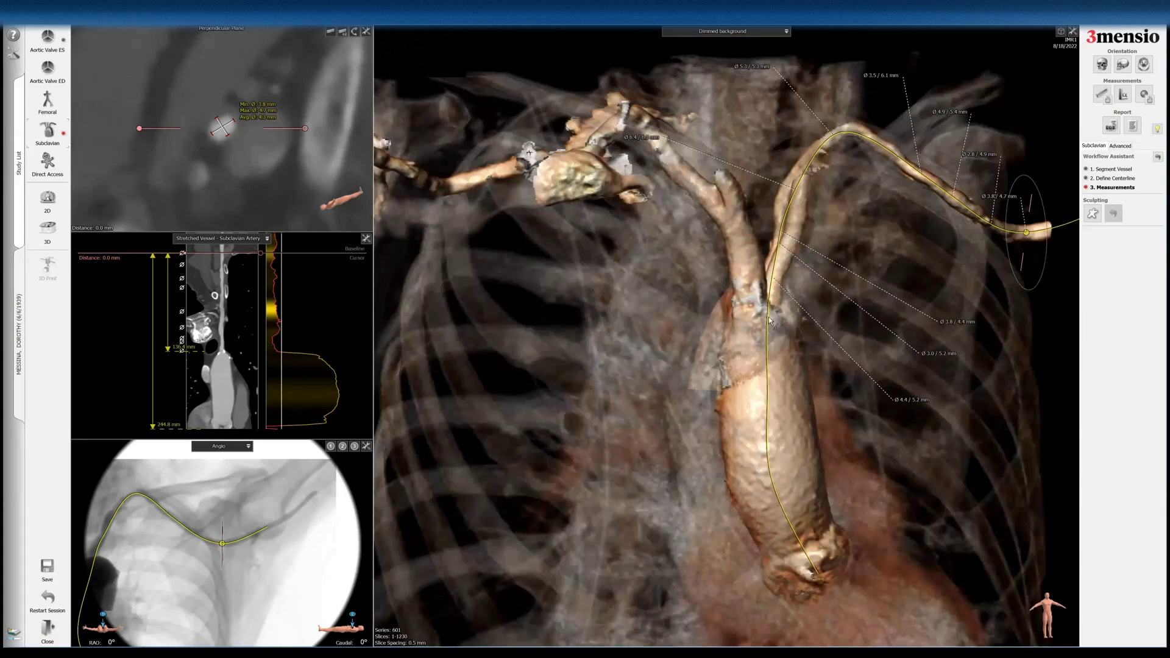
pyautogui.moveTo(765, 325); pyautogui.dragTo(778, 342)
pyautogui.moveTo(834, 484); pyautogui.dragTo(646, 454)
pyautogui.moveTo(858, 196); pyautogui.dragTo(512, 243)
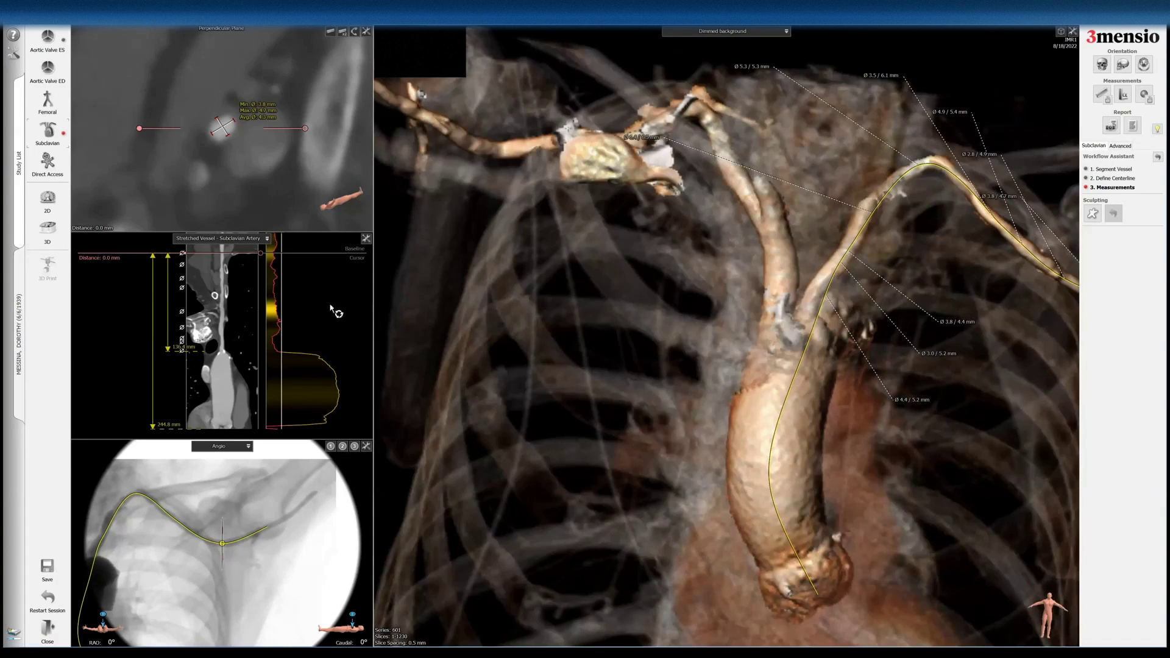
# Swap the stretched vessel view into the main viewport and add an angio screenshot at LAO 27°, caudal 7° to the report.
pyautogui.doubleClick(335, 302)
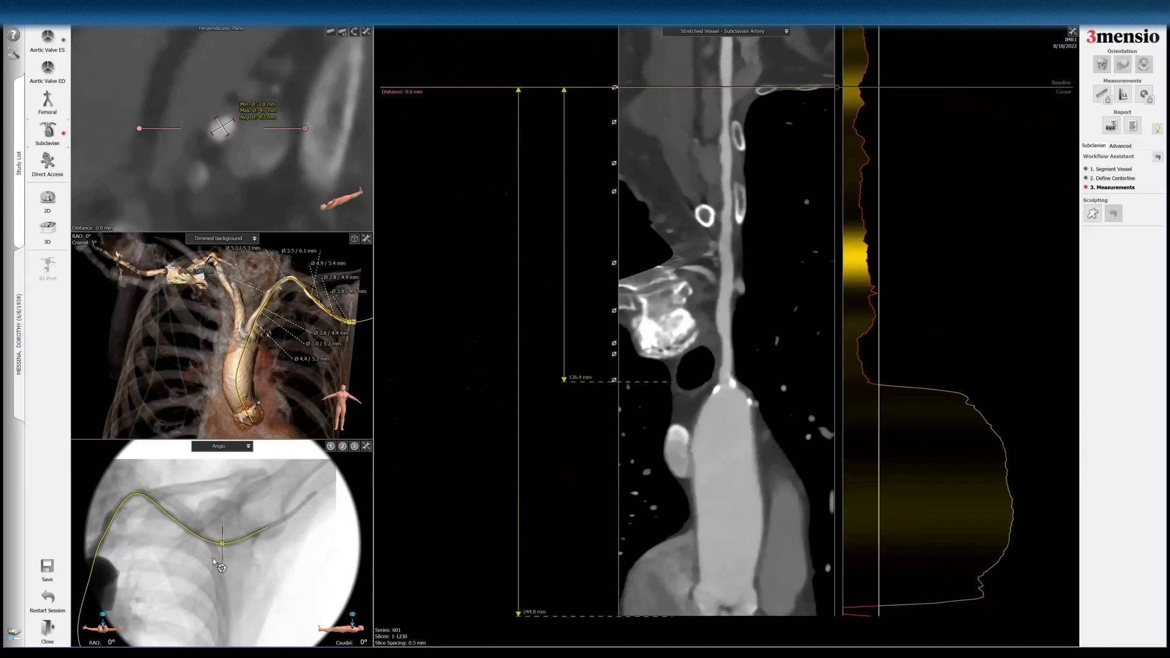
pyautogui.moveTo(210, 633); pyautogui.dragTo(265, 604, button='middle')
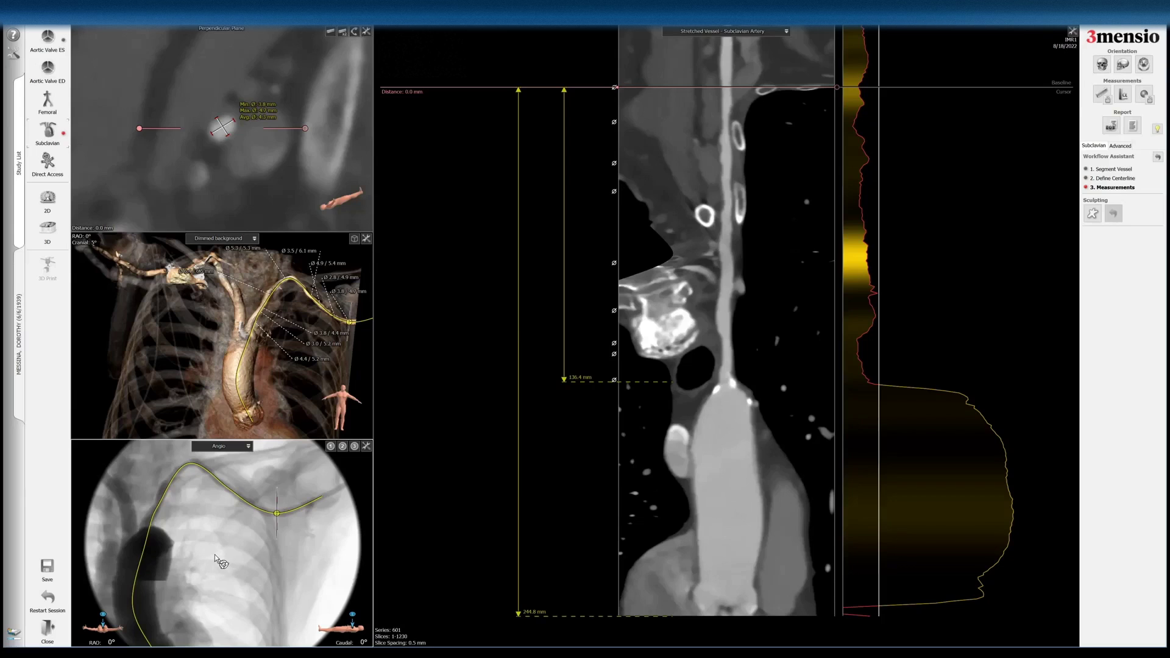
pyautogui.moveTo(221, 555); pyautogui.dragTo(247, 560)
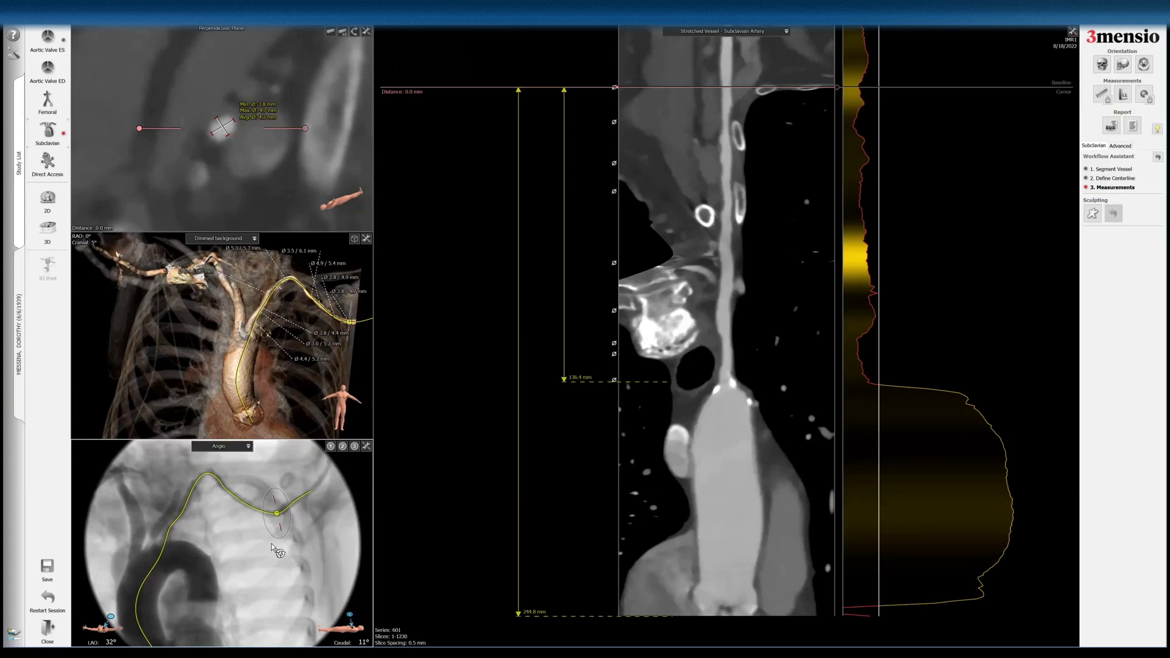
pyautogui.rightClick(243, 546)
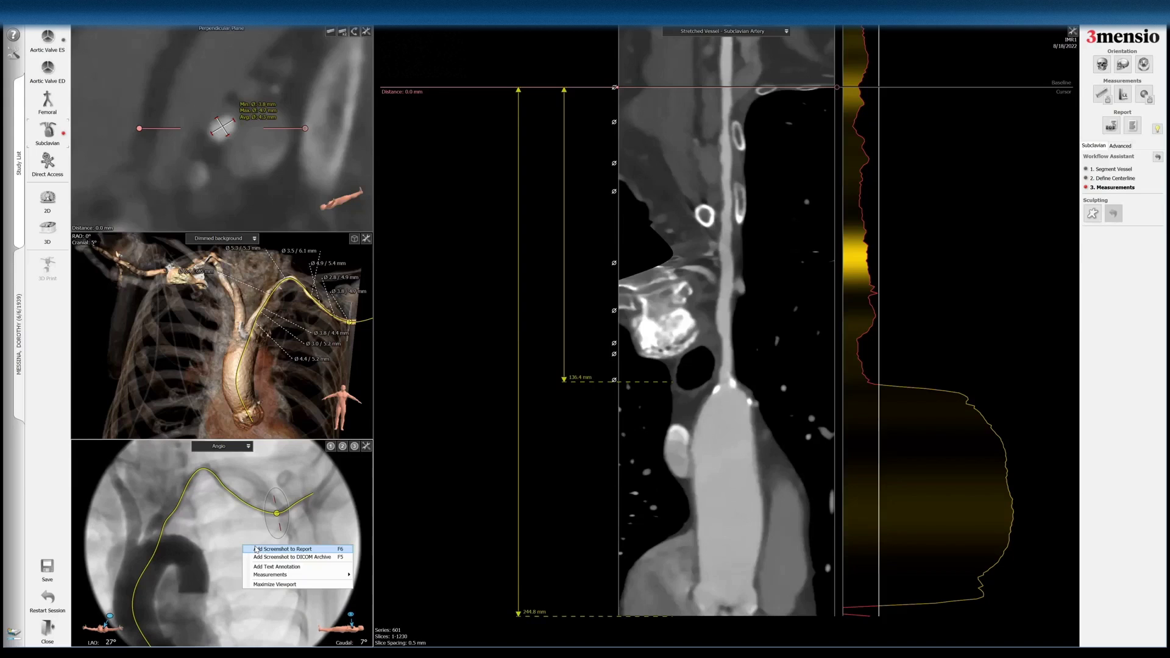
pyautogui.press('Return')
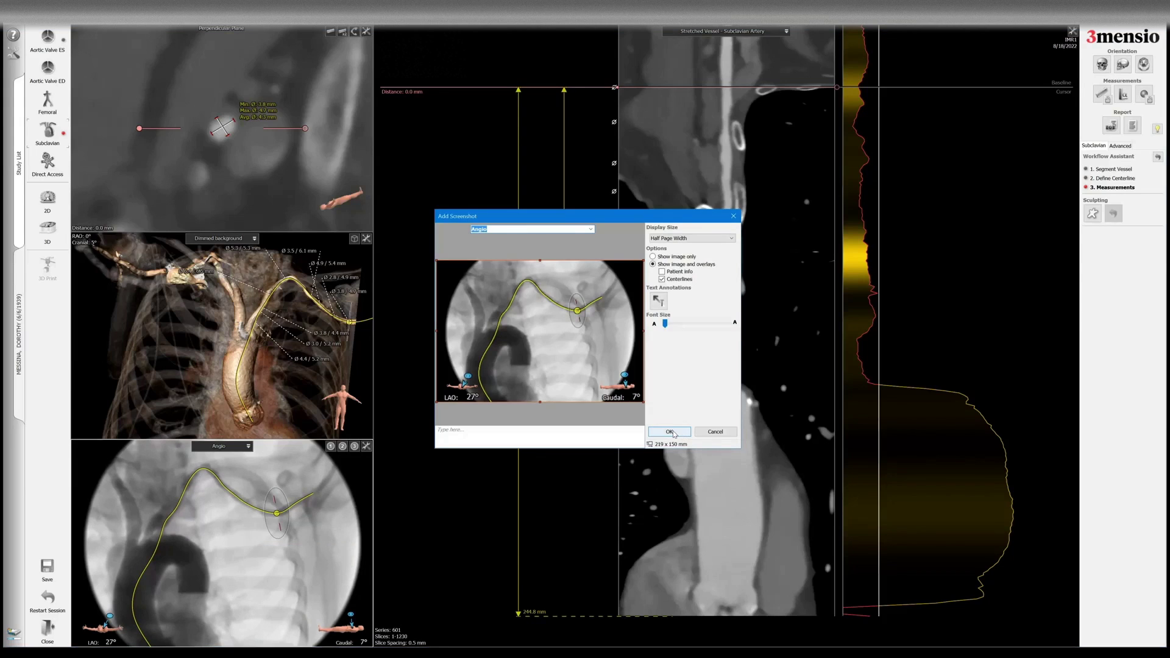
pyautogui.click(674, 434)
# Rotate the angio view to LAO 0°, cranial 1° and add a screenshot of it to the report.
pyautogui.moveTo(241, 547)
pyautogui.mouseDown()
pyautogui.moveTo(265, 543)
pyautogui.moveTo(249, 533)
pyautogui.moveTo(251, 559)
pyautogui.mouseUp()
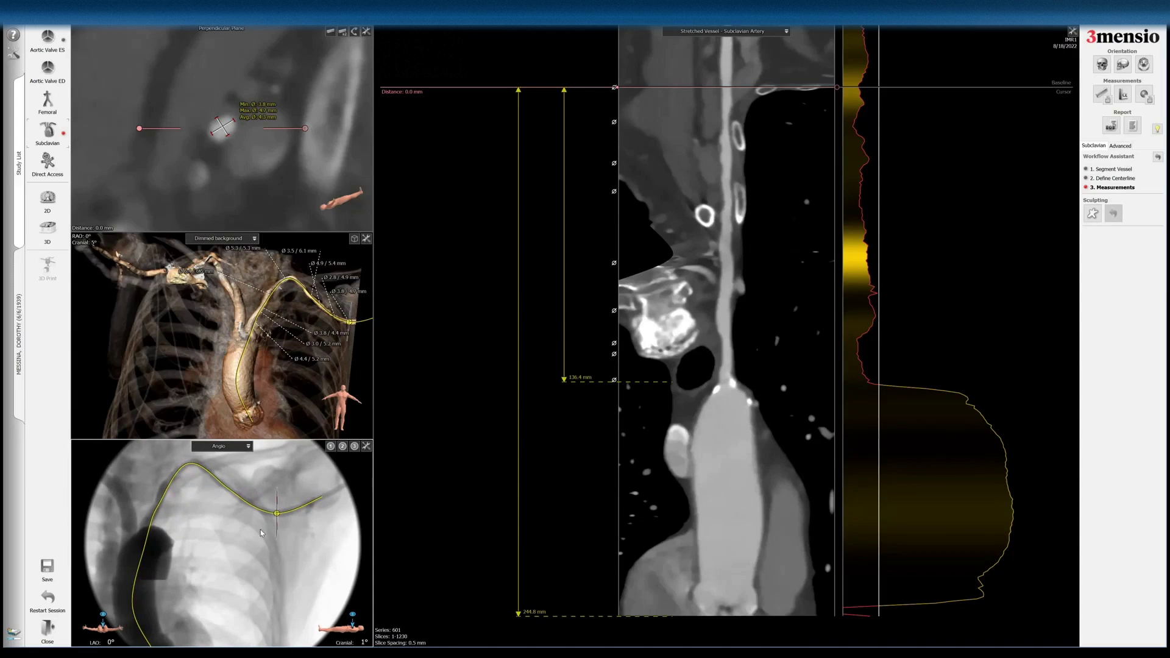
pyautogui.press('space')
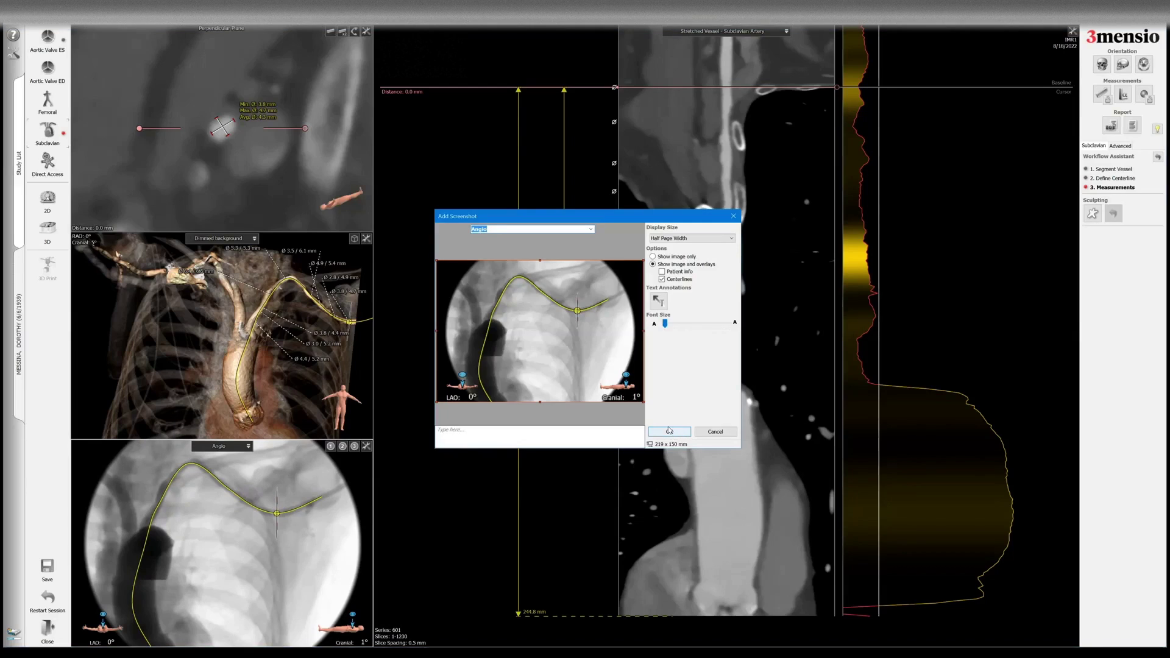
pyautogui.click(669, 431)
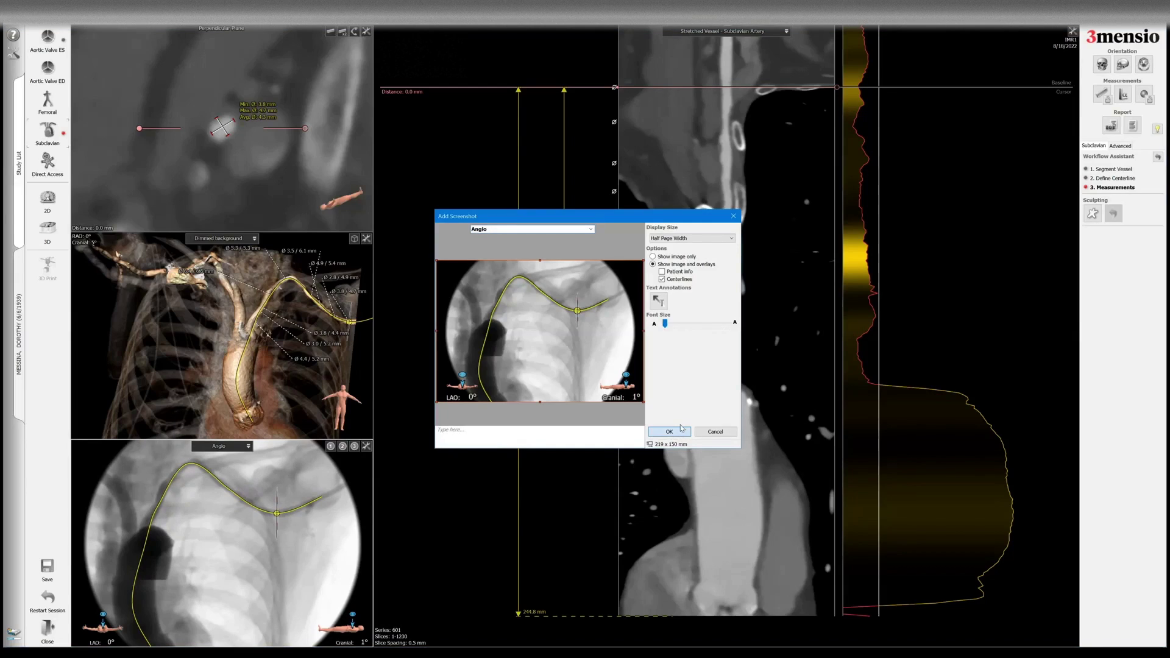
# Add a screenshot of the stretched vessel view to the report, titled Stretched Vessel -L Subclavian Artery.
pyautogui.rightClick(955, 181)
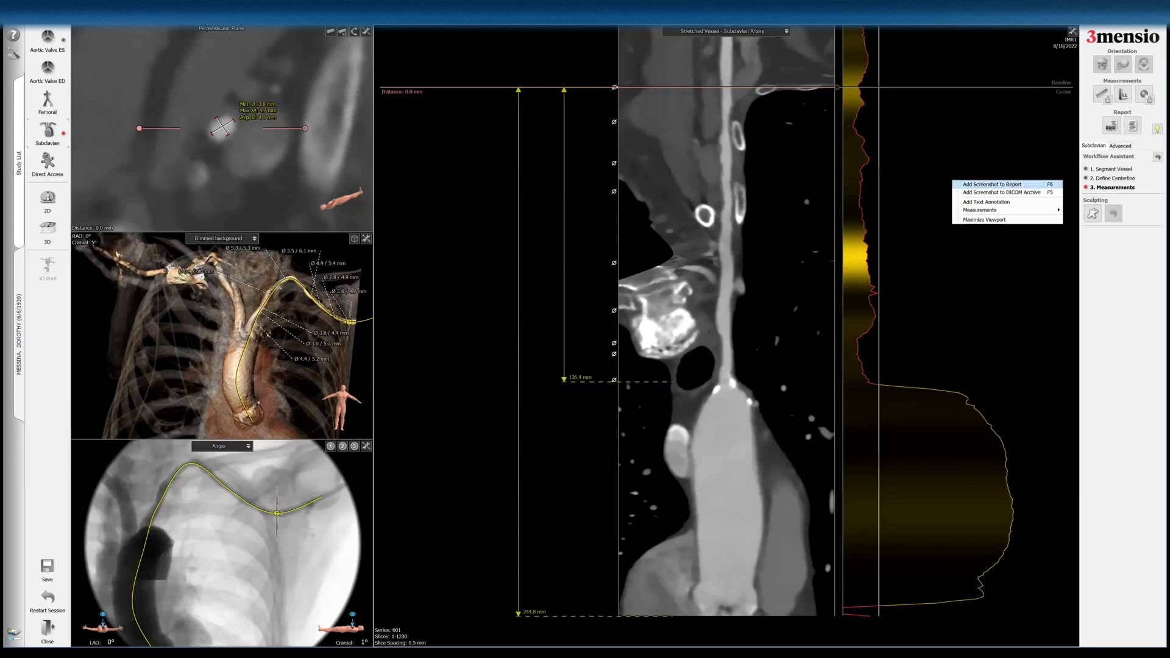
pyautogui.press('F6')
pyautogui.click(519, 229)
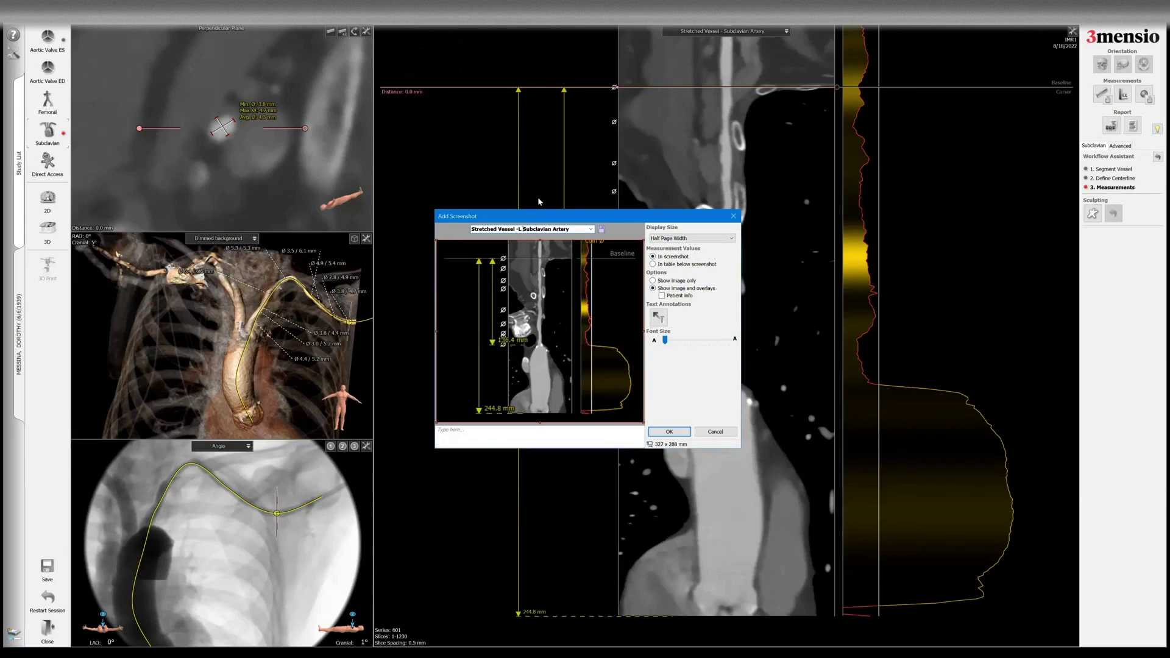
pyautogui.press('Return')
# Change the stretched vessel view to Snake View and rotate it to show the subclavian artery arising from the full aortic arch.
pyautogui.click(709, 32)
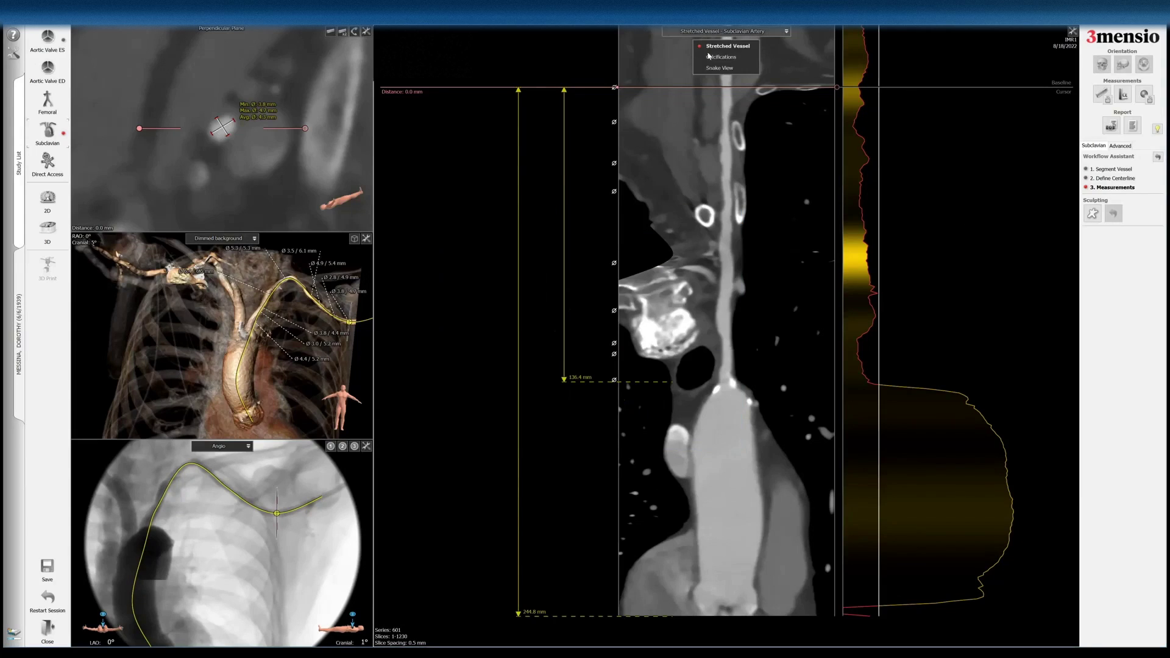
pyautogui.click(710, 58)
pyautogui.moveTo(816, 367); pyautogui.dragTo(830, 314, button='right')
pyautogui.moveTo(831, 314); pyautogui.dragTo(806, 311)
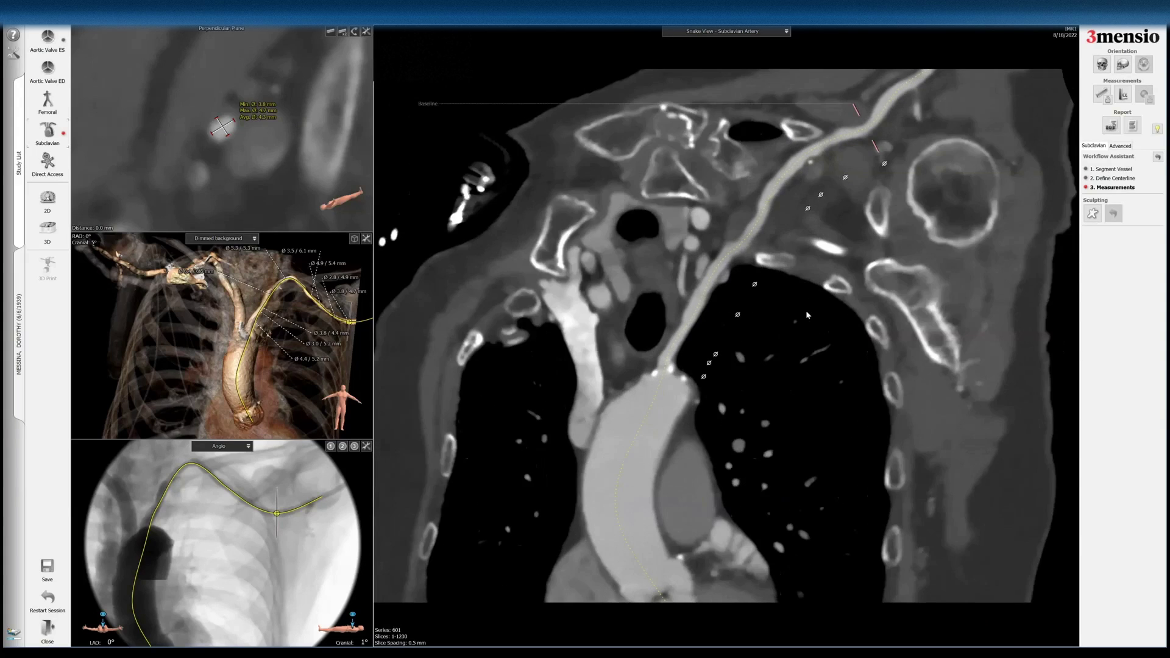
pyautogui.moveTo(802, 318); pyautogui.dragTo(824, 364, button='right')
pyautogui.moveTo(824, 366); pyautogui.dragTo(682, 339)
pyautogui.scroll(-3, 665, 335)
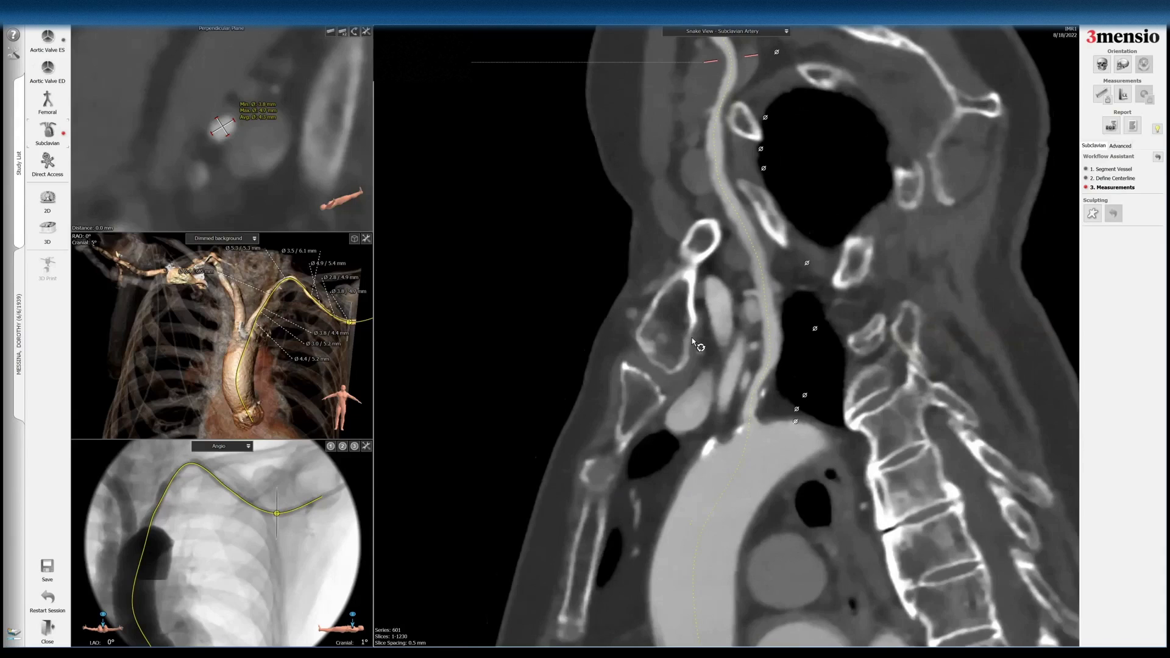
pyautogui.scroll(-2, 693, 341)
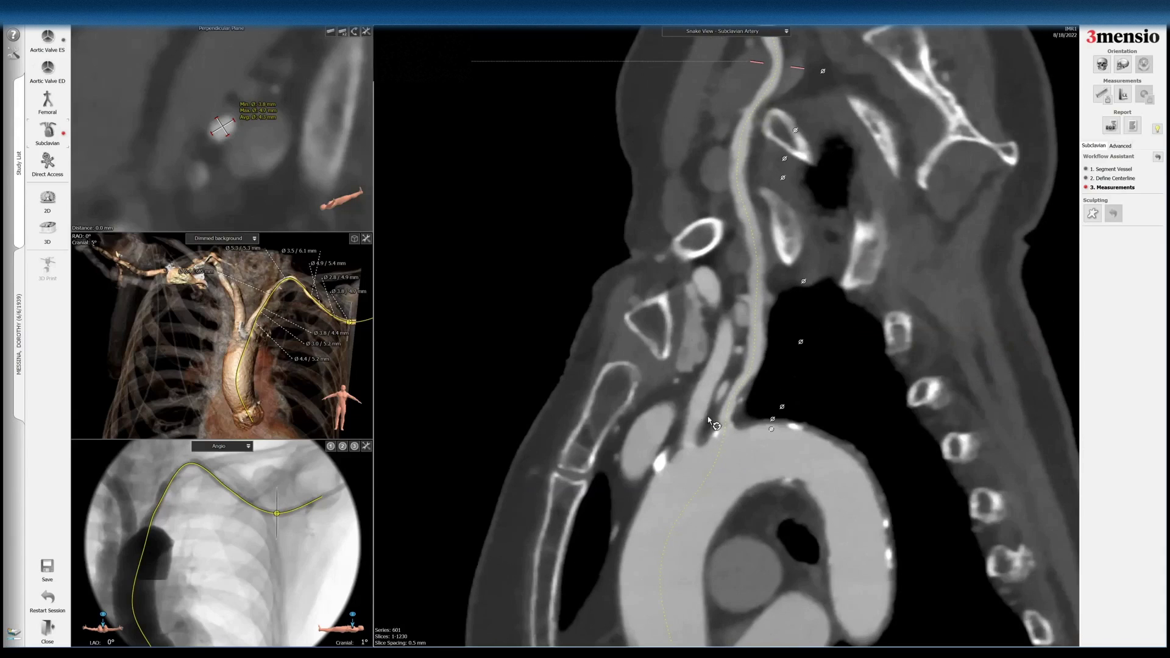
# Add a screenshot of the snake view to the report, titled Snake View - L Subclavian Artery.
pyautogui.rightClick(503, 159)
pyautogui.click(536, 161)
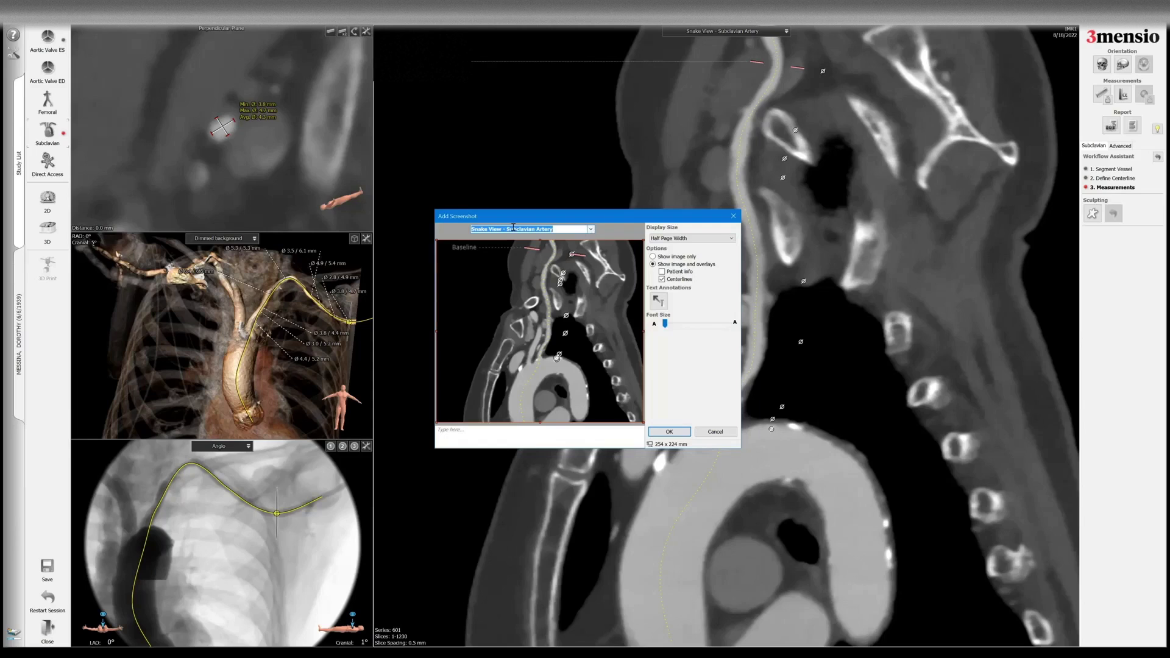
pyautogui.click(506, 229)
pyautogui.write('L')
pyautogui.click(675, 433)
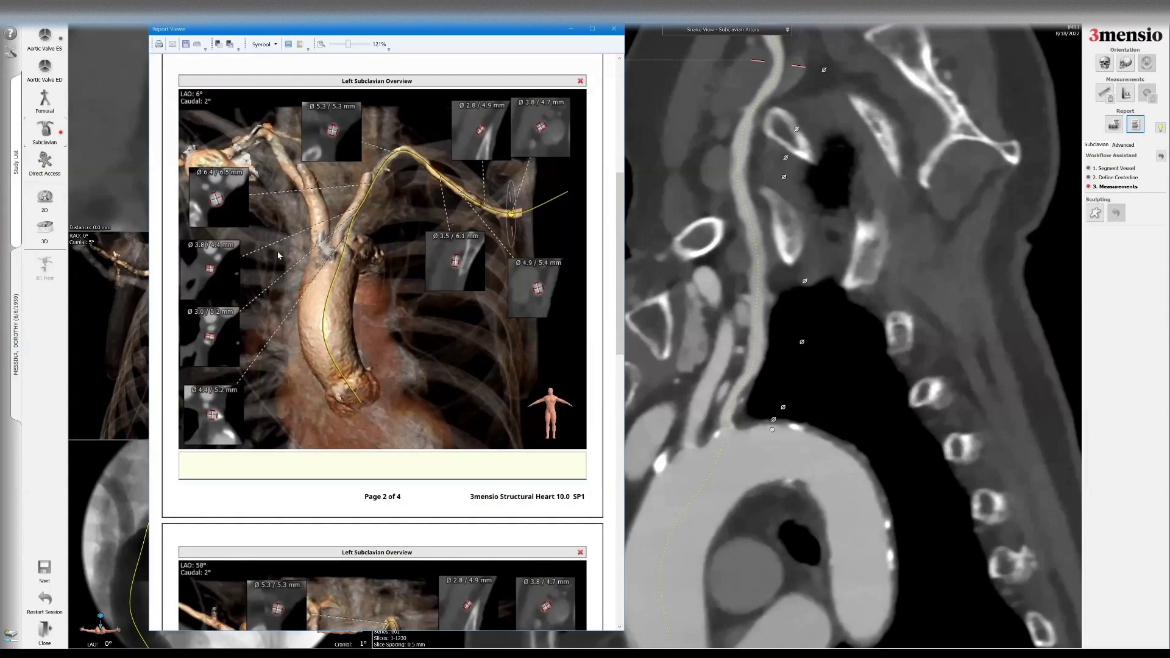
# Review the overview, angio, stretched vessel and snake view screenshots in the report, and close the report viewer.
pyautogui.scroll(-3, 619, 224)
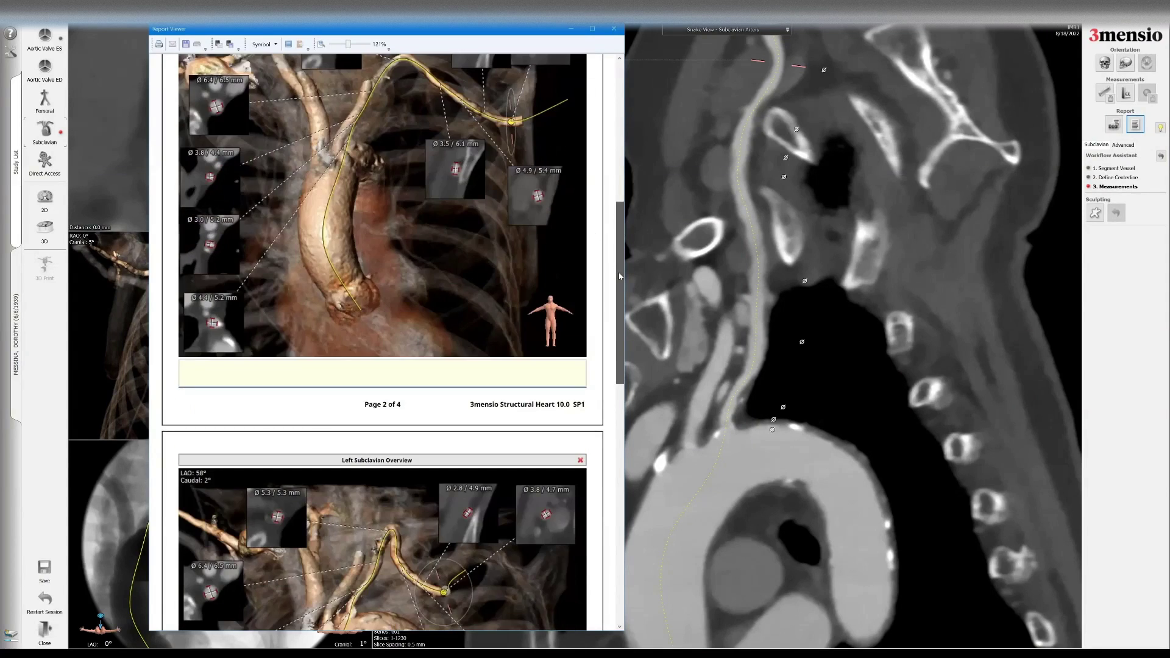
pyautogui.scroll(-5, 611, 340)
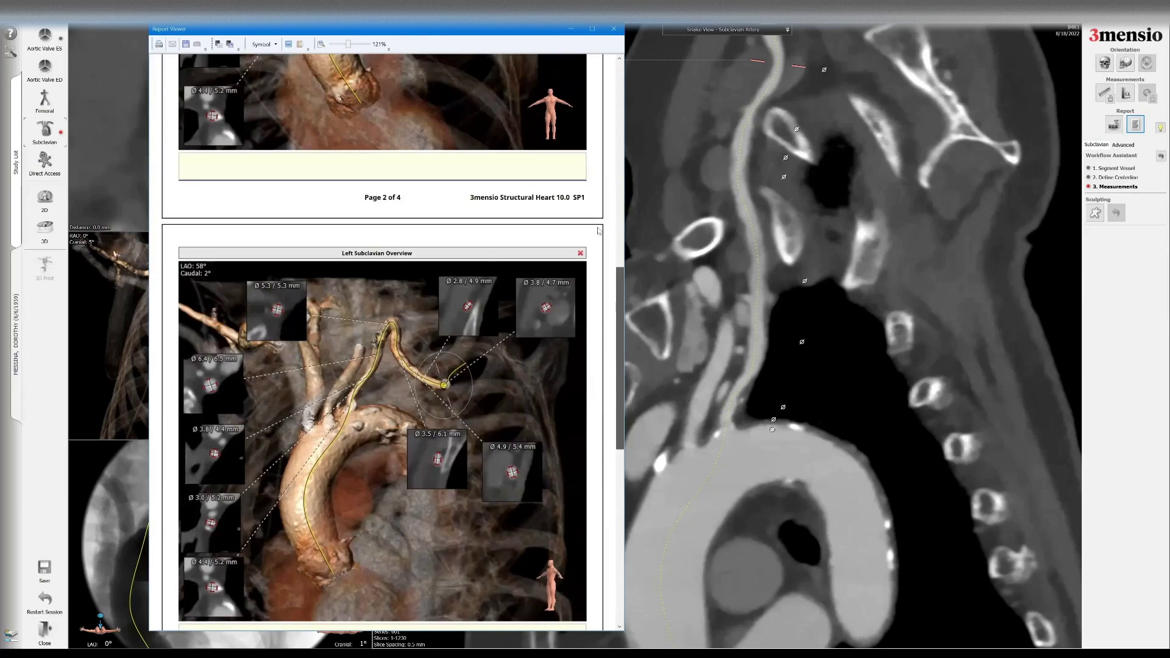
pyautogui.scroll(-3, 617, 327)
pyautogui.scroll(-8, 613, 434)
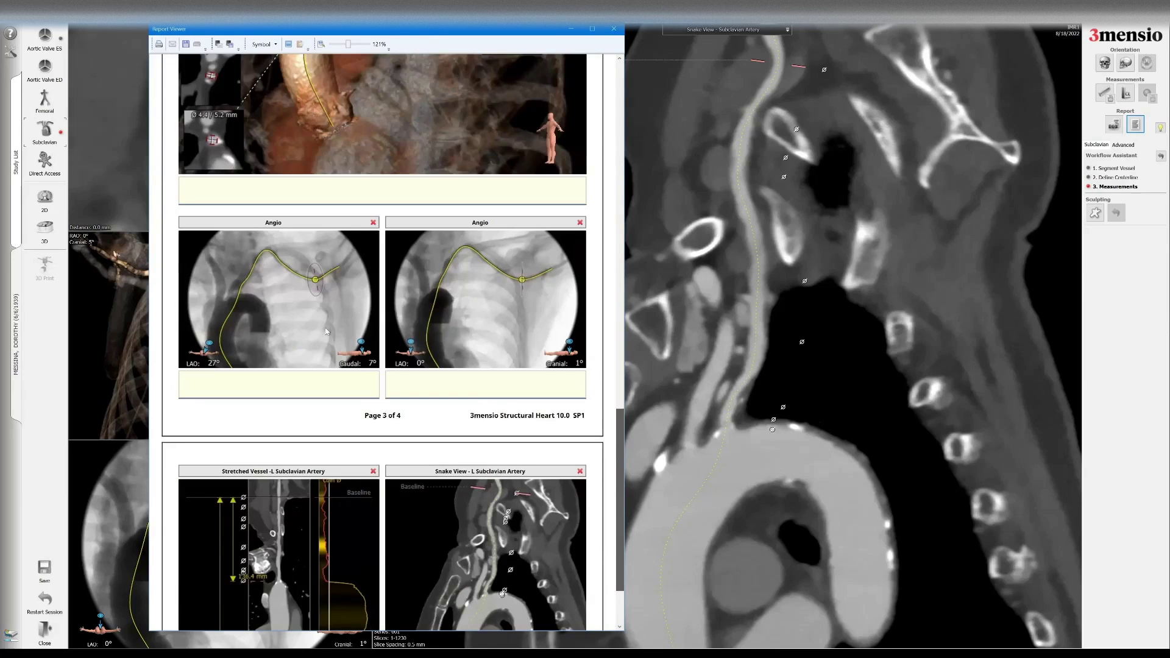
pyautogui.scroll(-1, 453, 265)
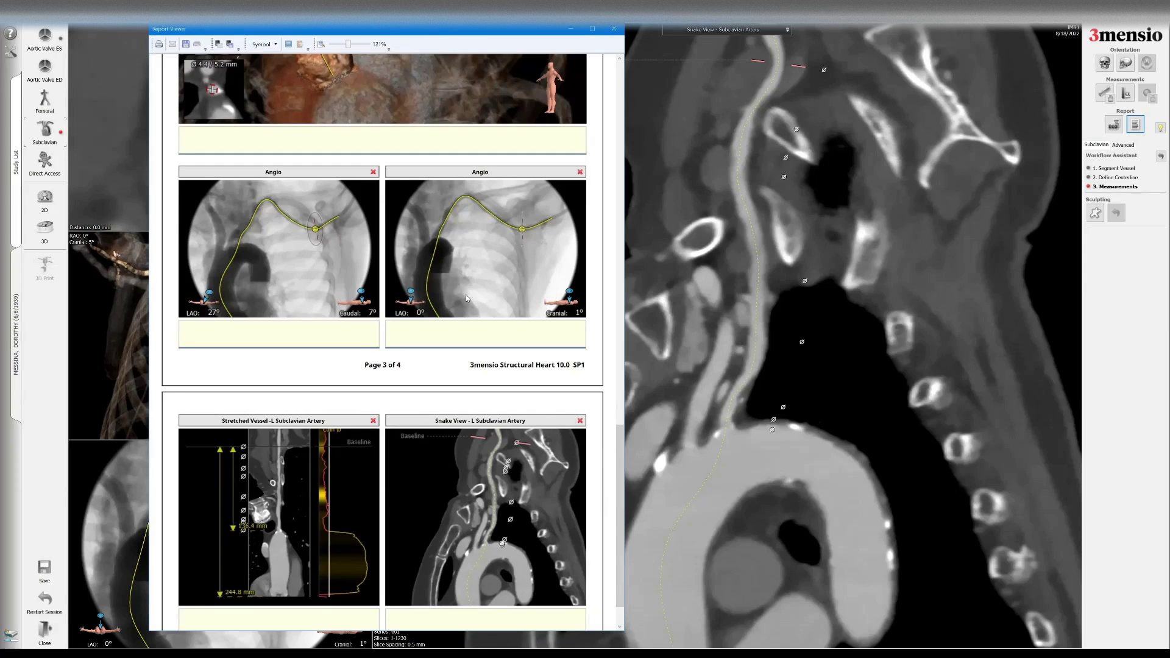
pyautogui.scroll(2, 510, 256)
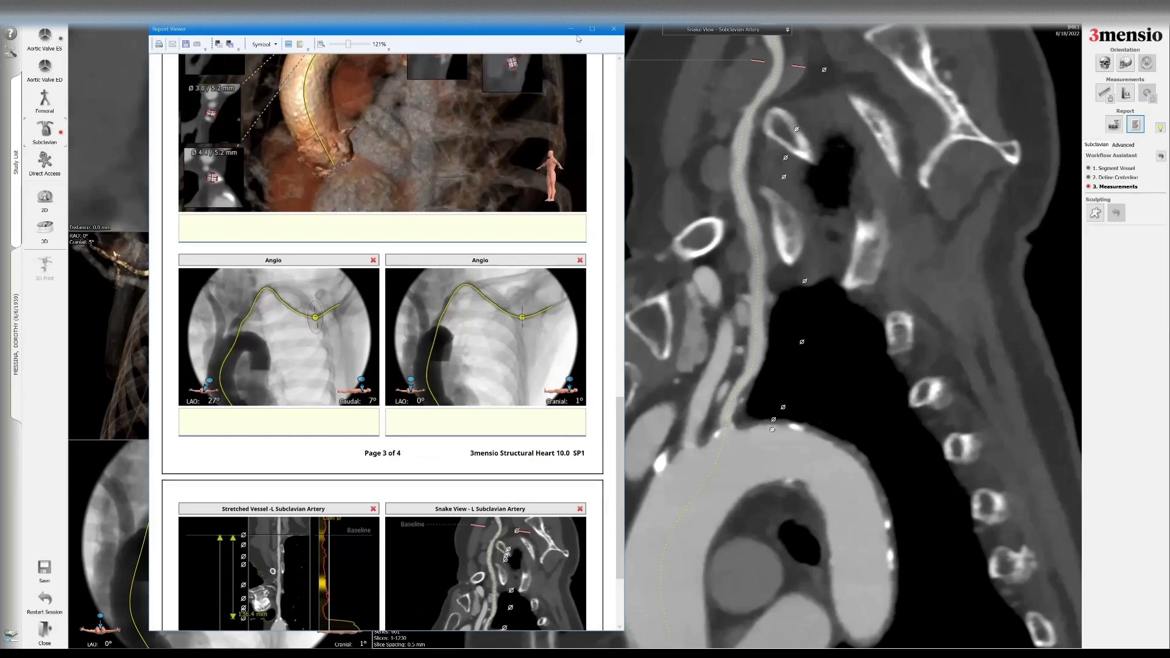
pyautogui.click(615, 30)
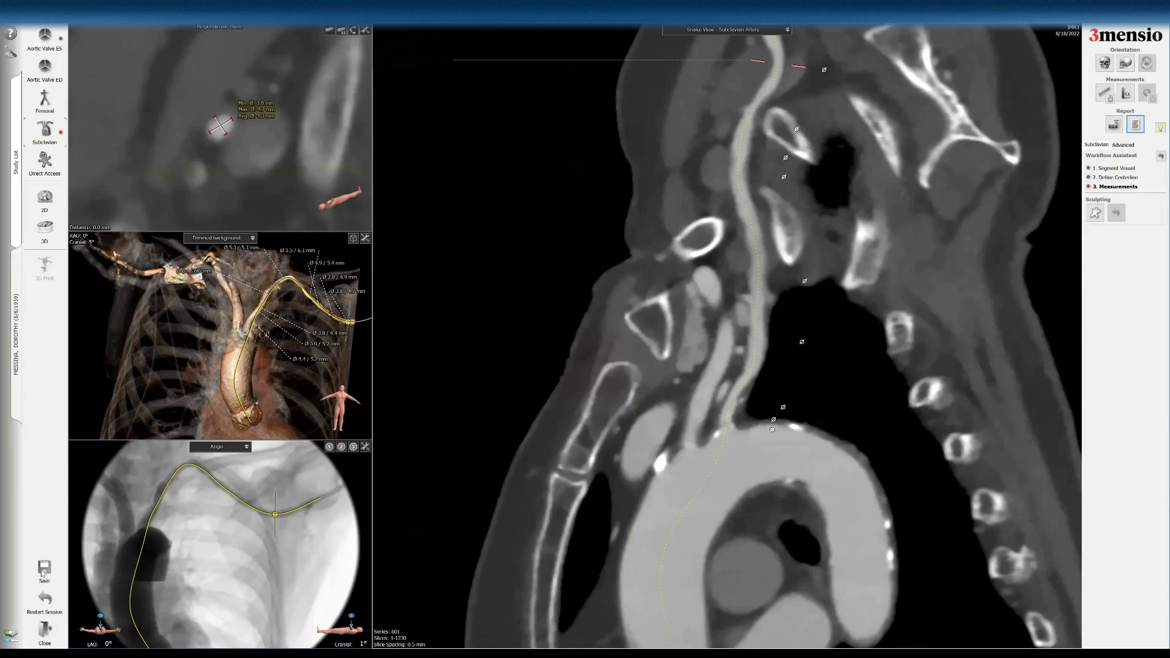
# Save the current session with the Subclavian workflow under the name GT.
pyautogui.click(43, 572)
pyautogui.write('GT')
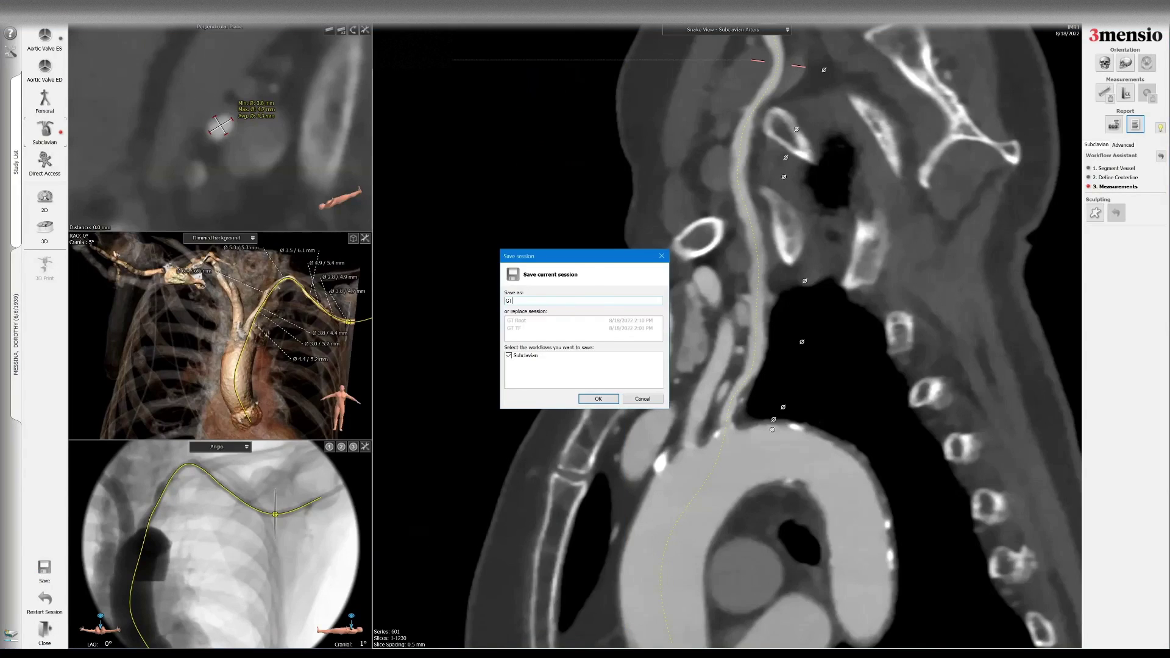
pyautogui.press('Return')
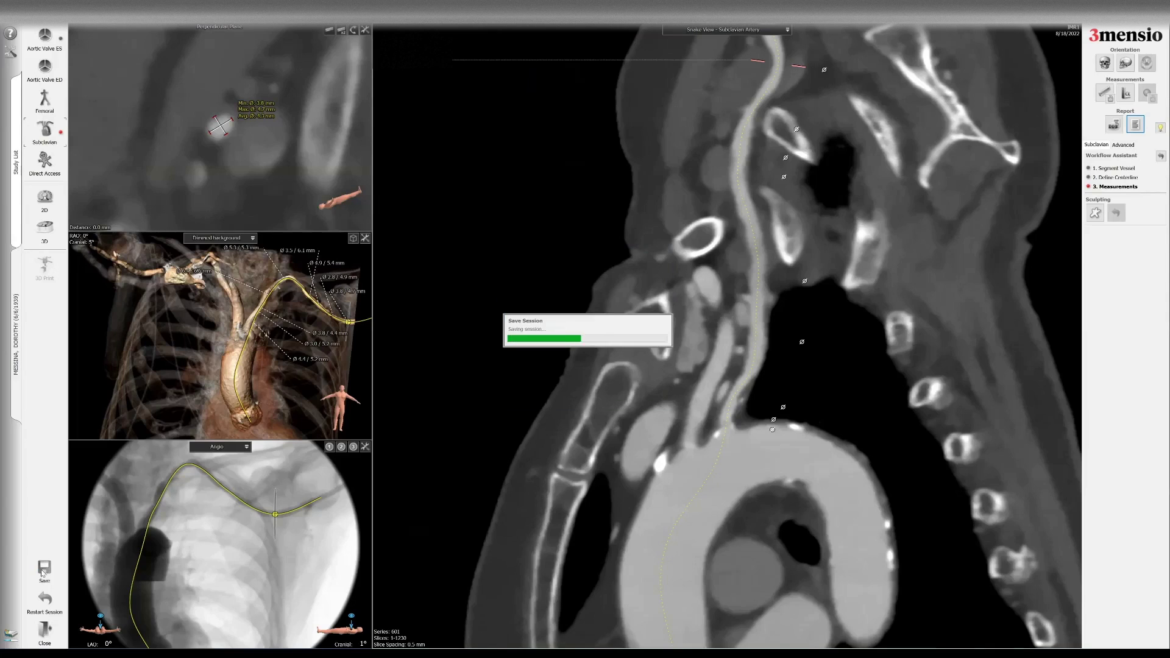